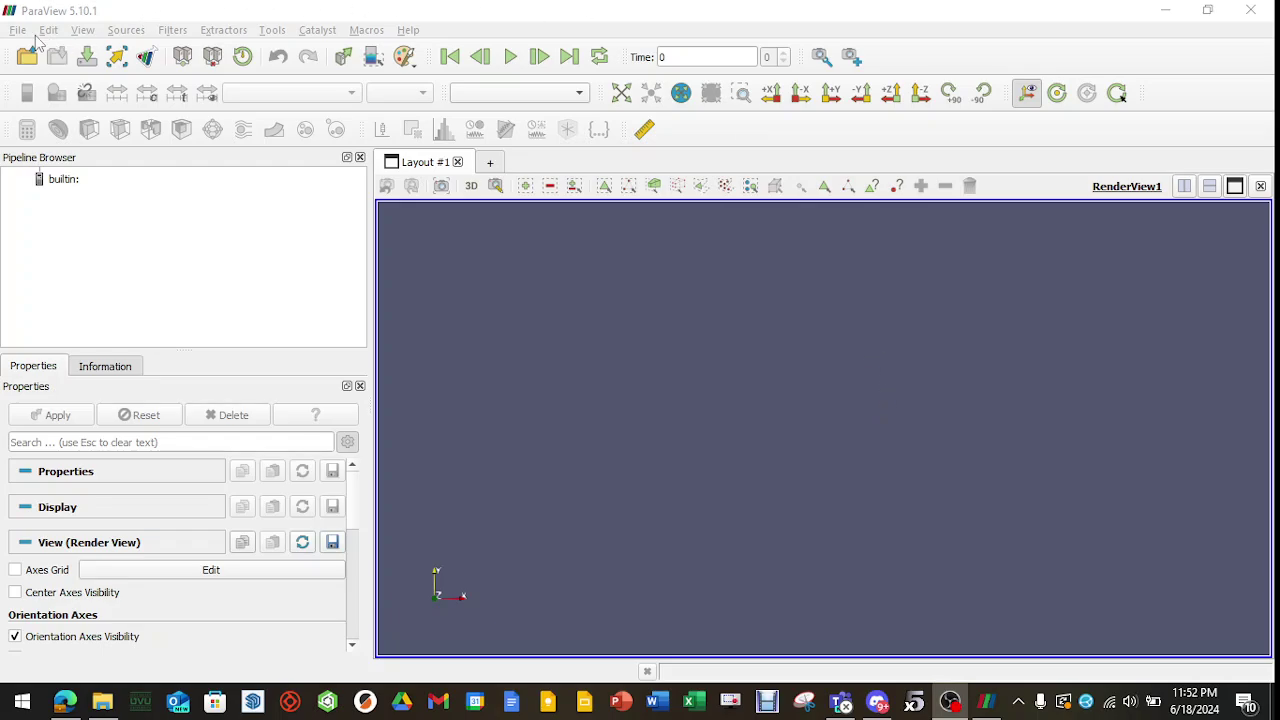
Browse D:/CFD DUMP/Rocket CFD for files to open, checking the contents of the meshCase and case folders, and leave without opening a file
click(18, 31)
click(46, 49)
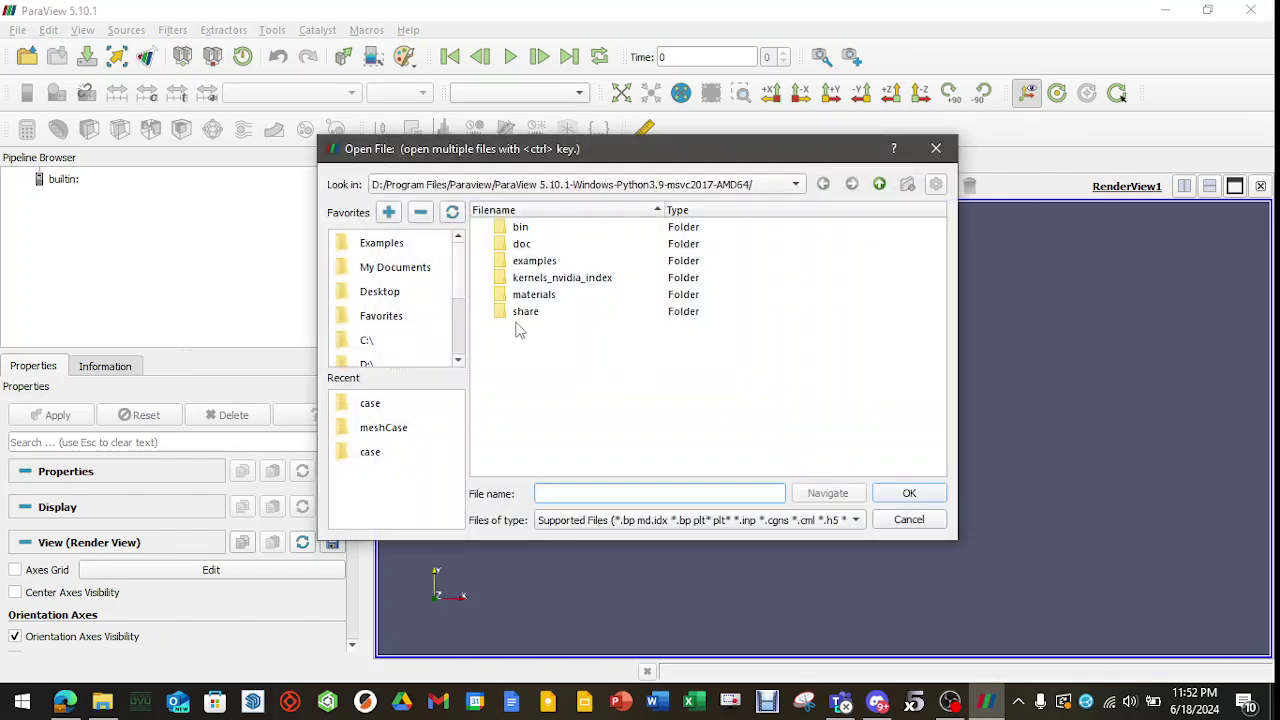
click(376, 366)
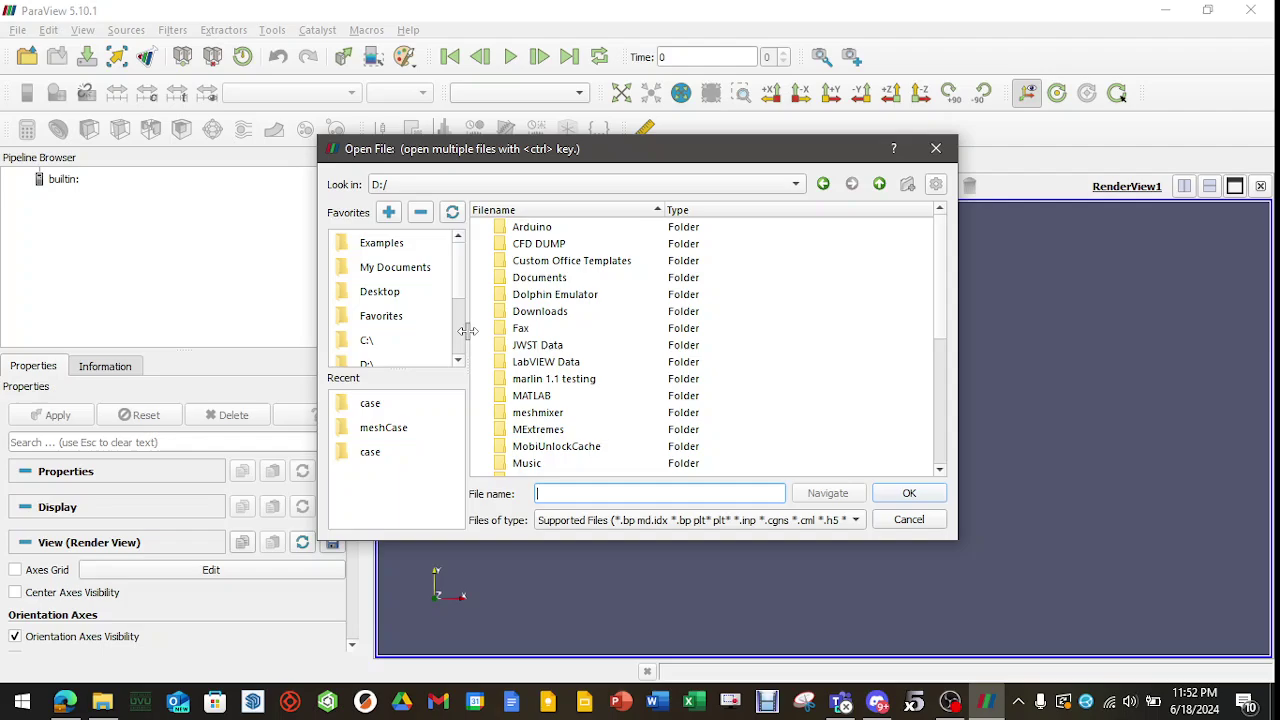
double_click(559, 243)
double_click(545, 229)
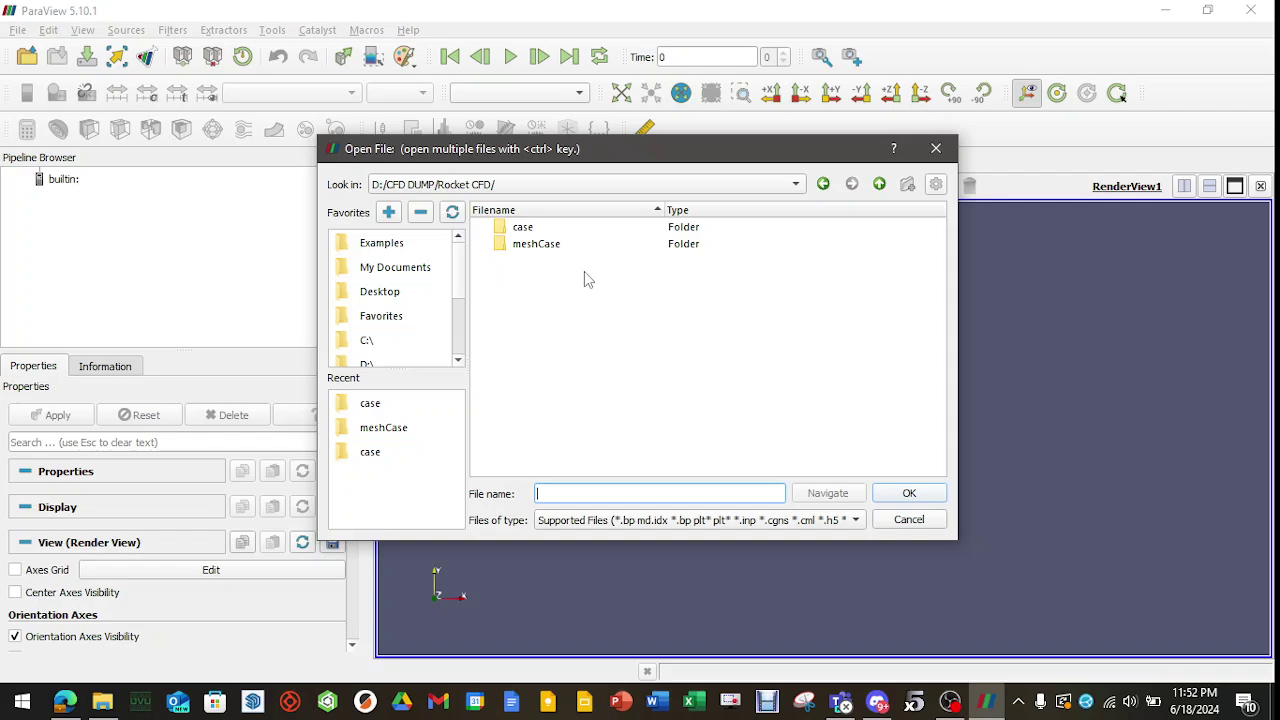
double_click(536, 243)
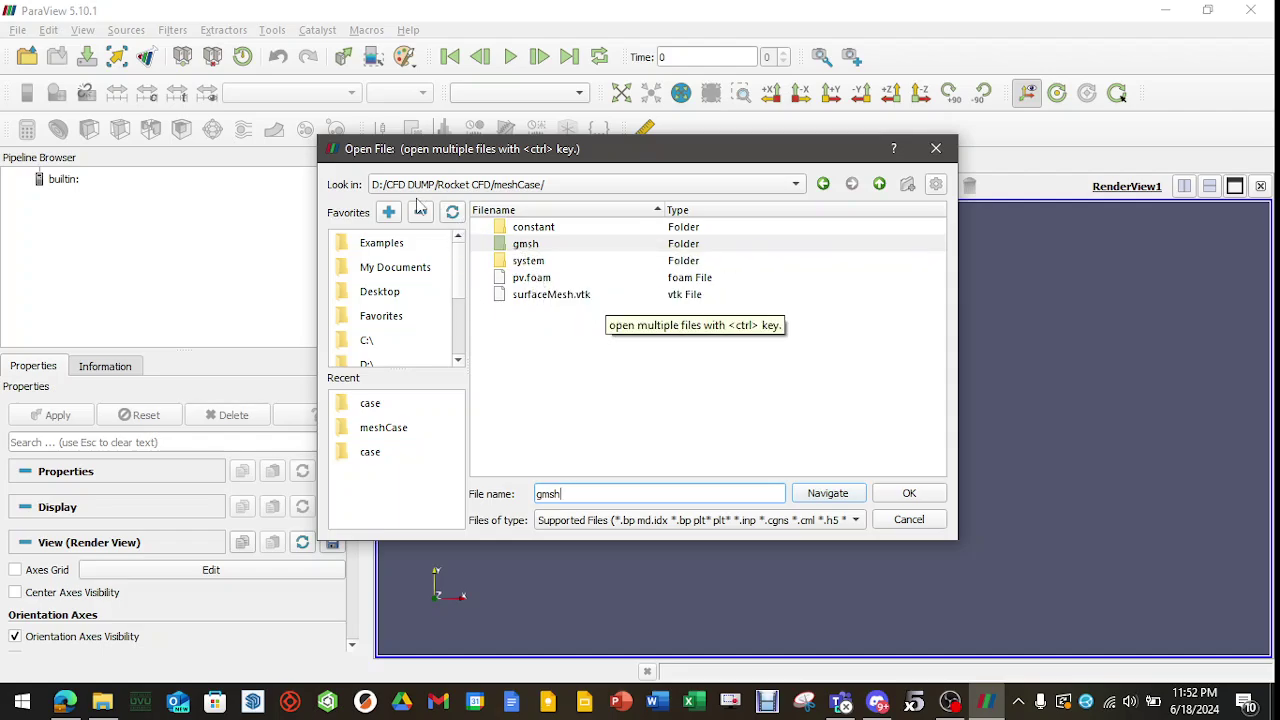
click(823, 183)
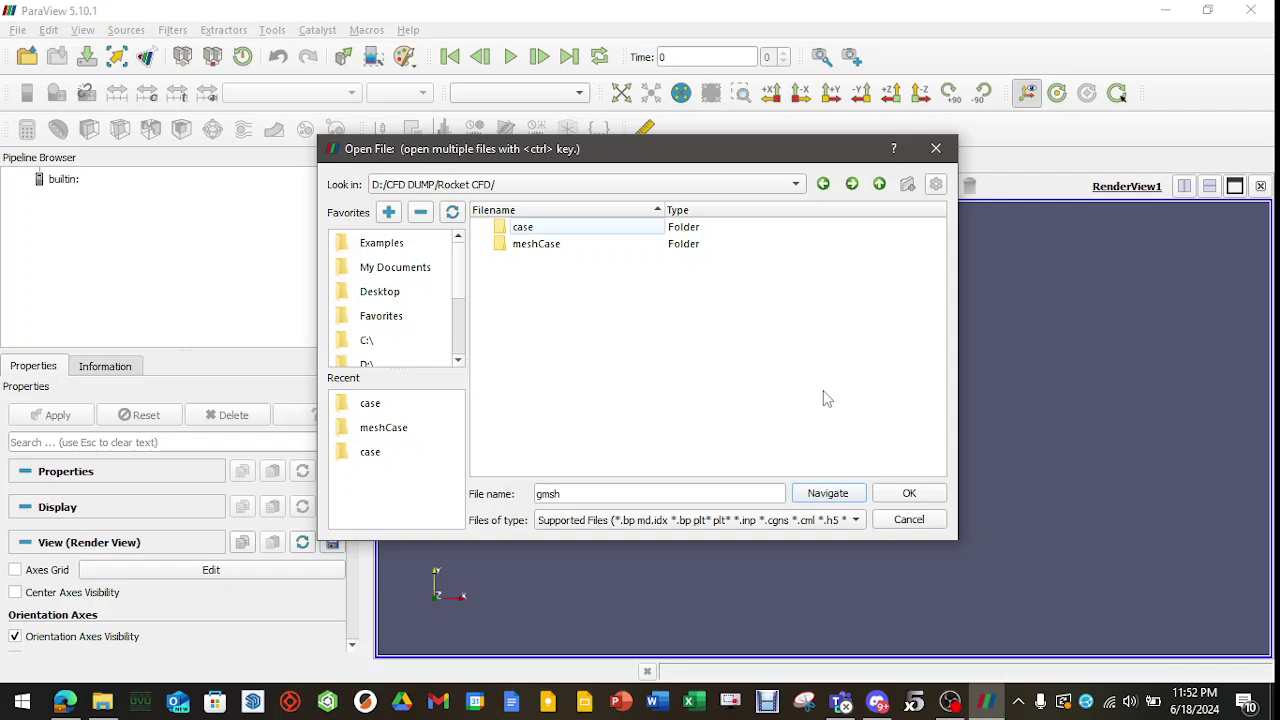
double_click(537, 229)
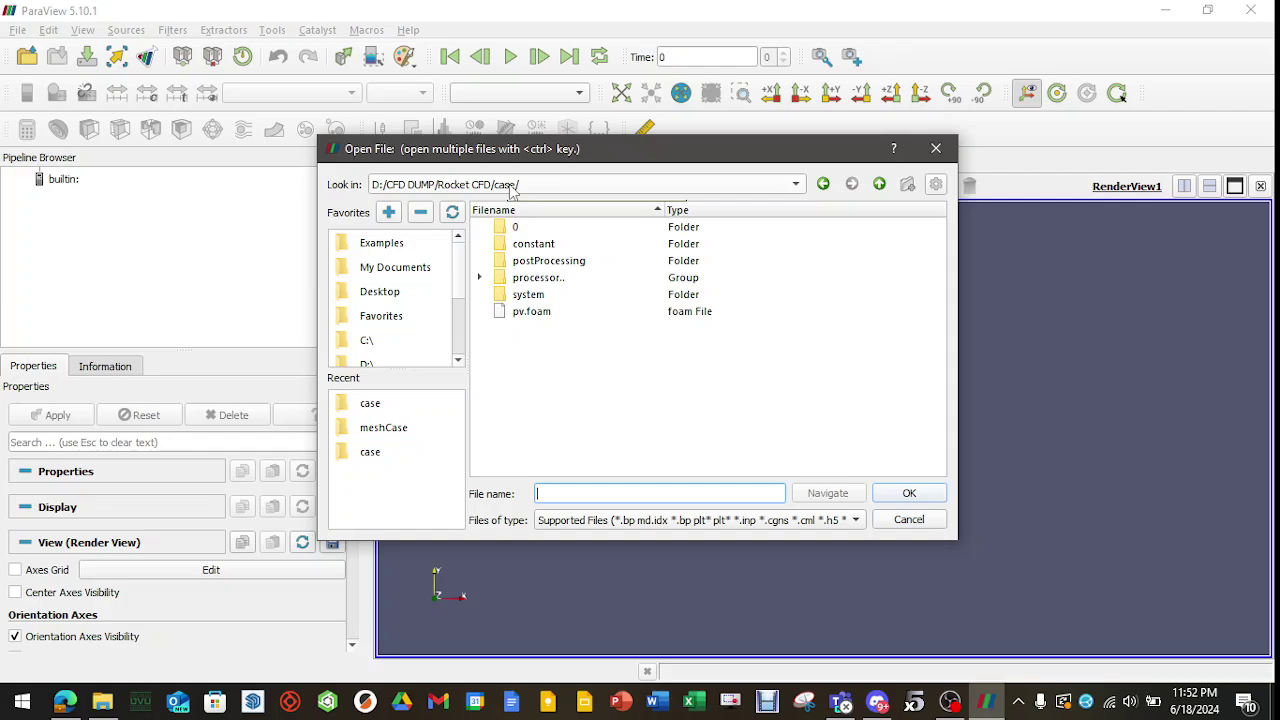
click(535, 313)
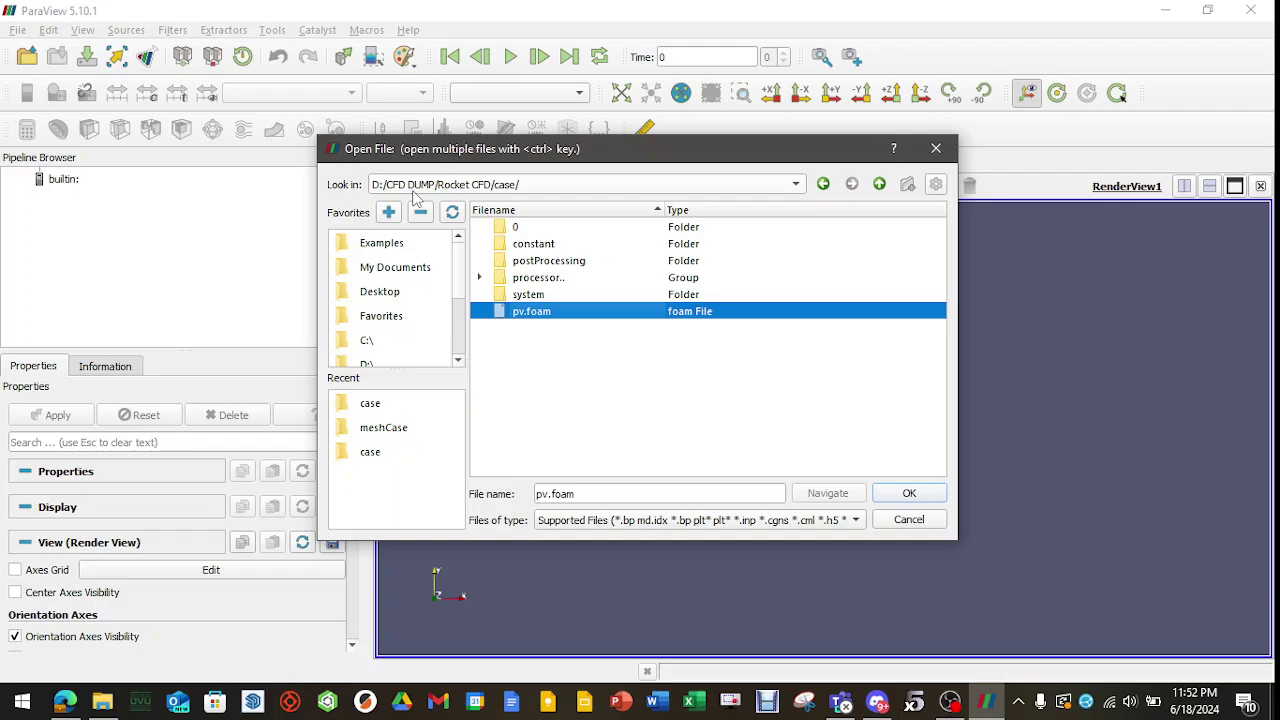
click(937, 148)
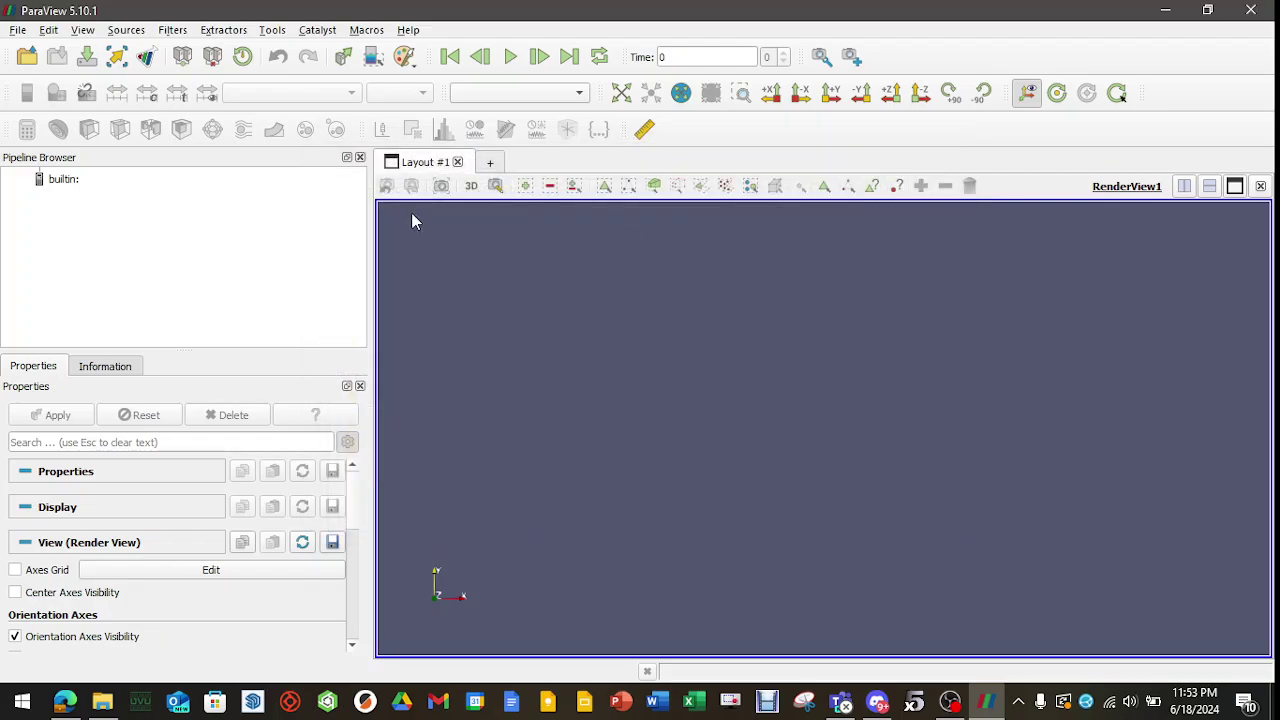
Open the pv.foam file from the D:/CFD DUMP/Rocket CFD/case folder
click(18, 30)
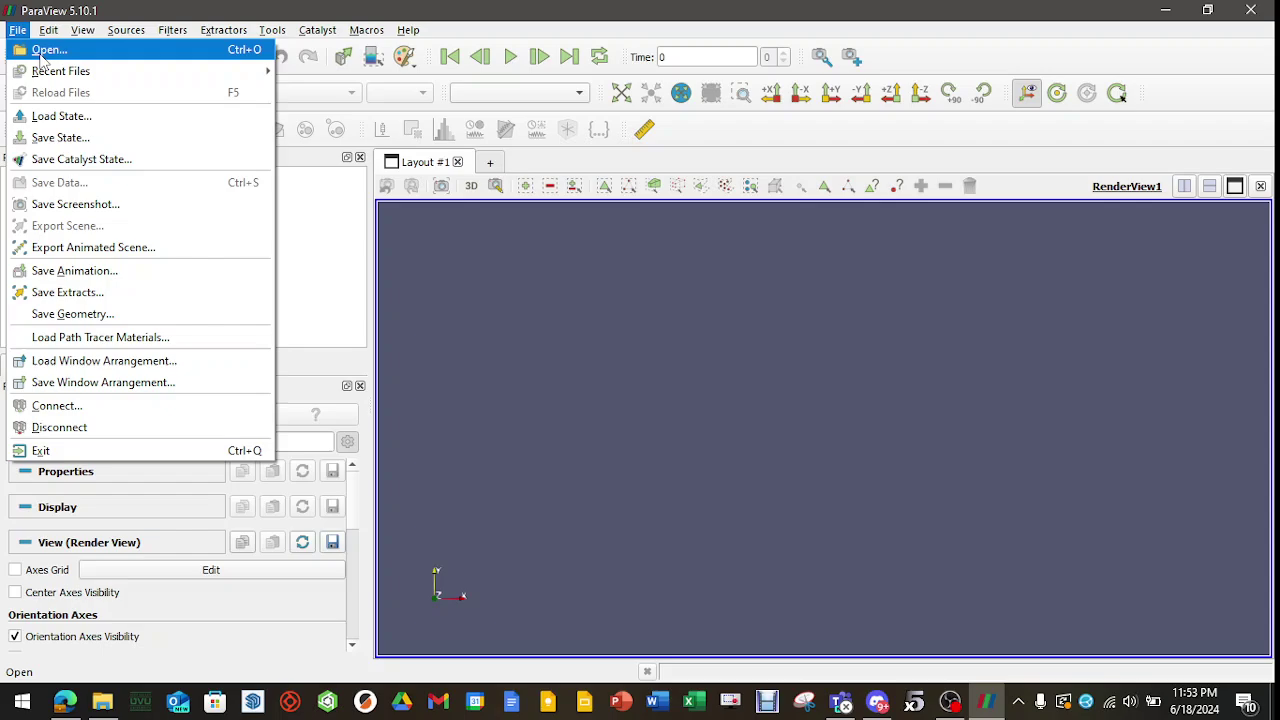
click(48, 49)
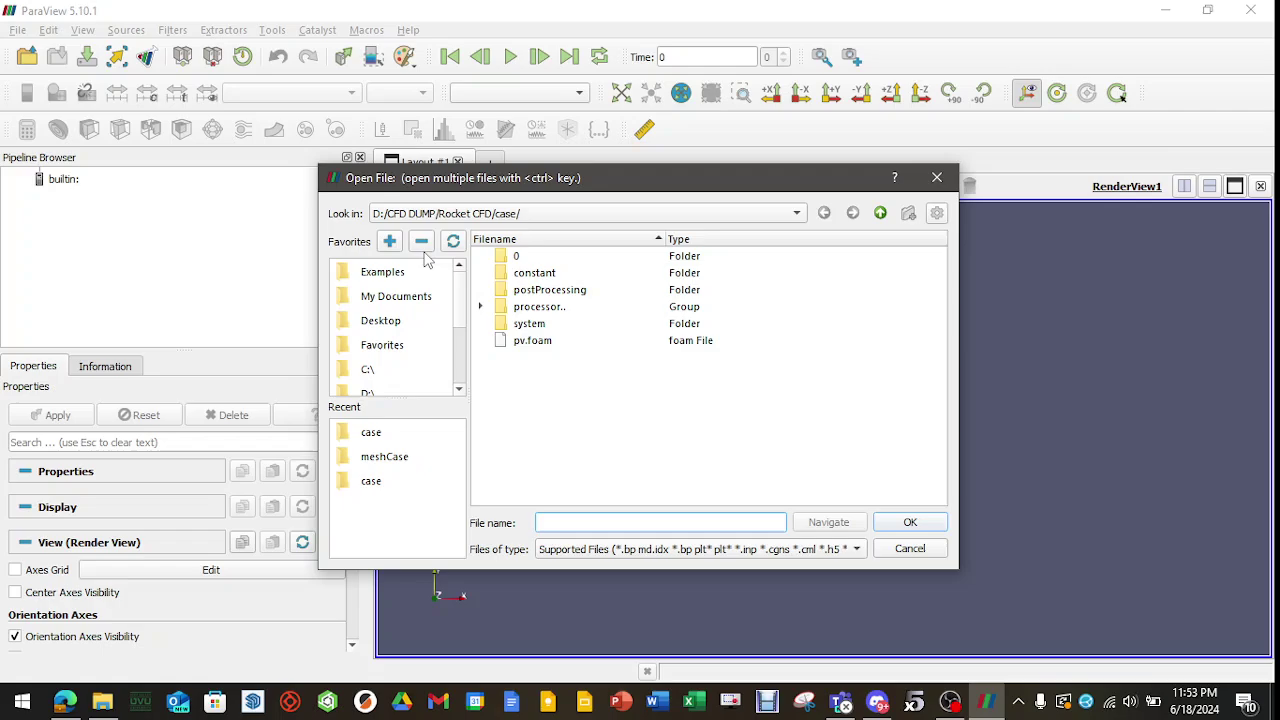
click(880, 213)
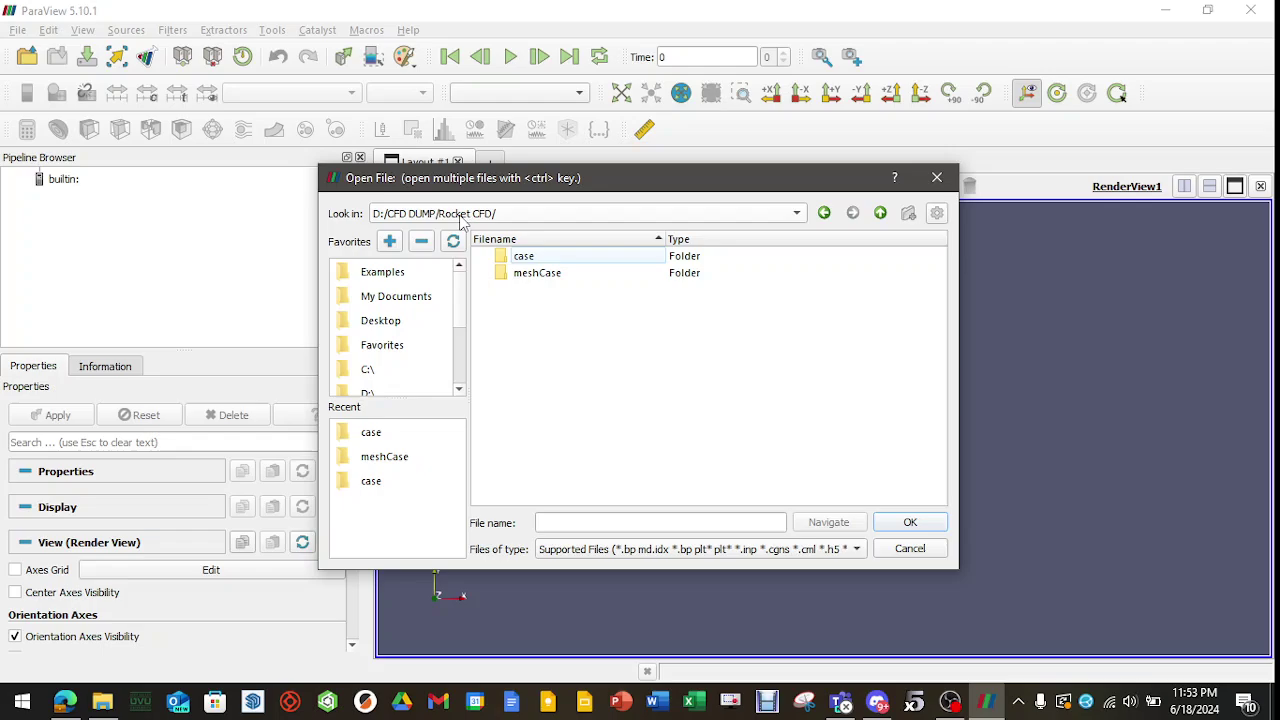
double_click(527, 259)
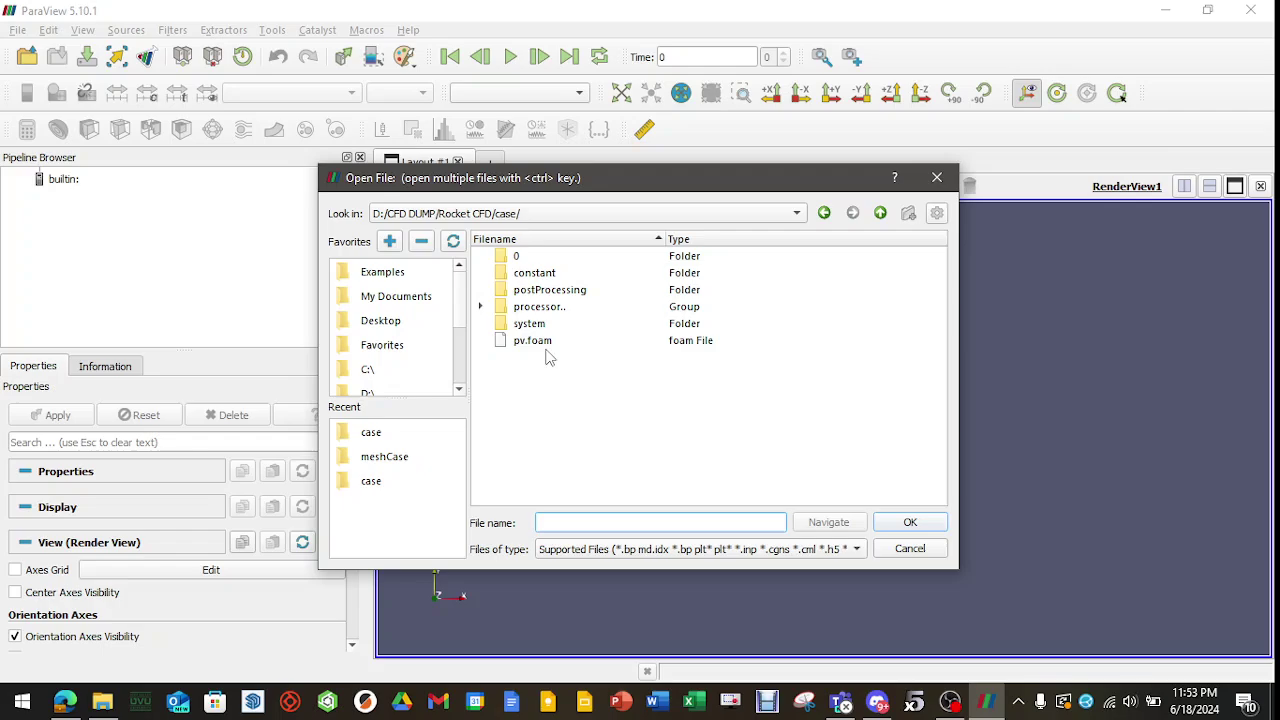
click(540, 342)
click(910, 522)
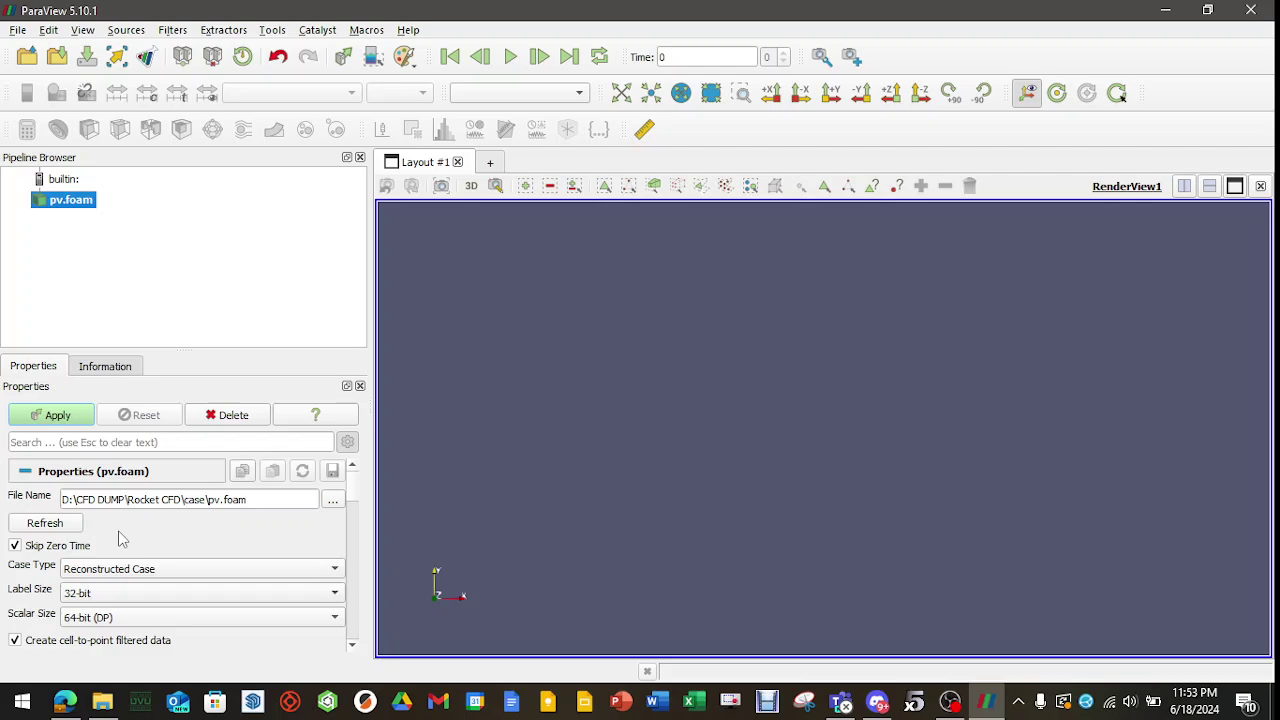
Set the case type of pv.foam to Decomposed Case and apply it to load the selected mesh regions
click(119, 572)
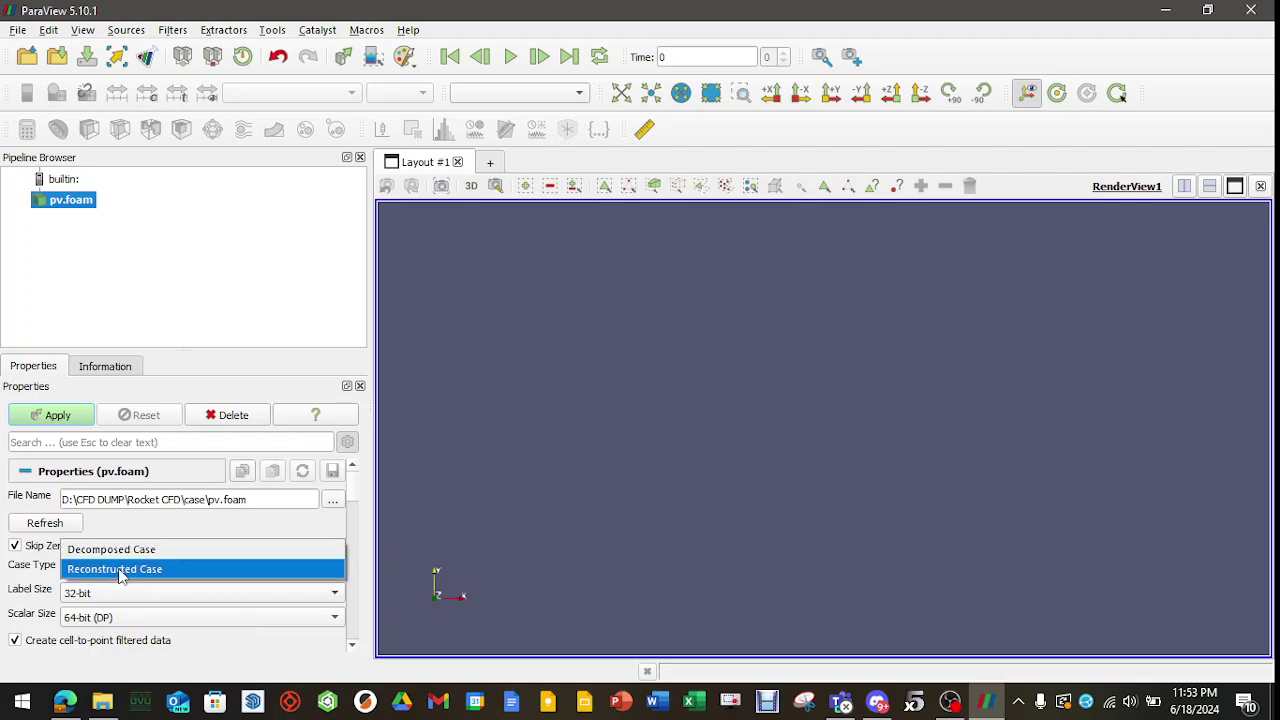
click(124, 552)
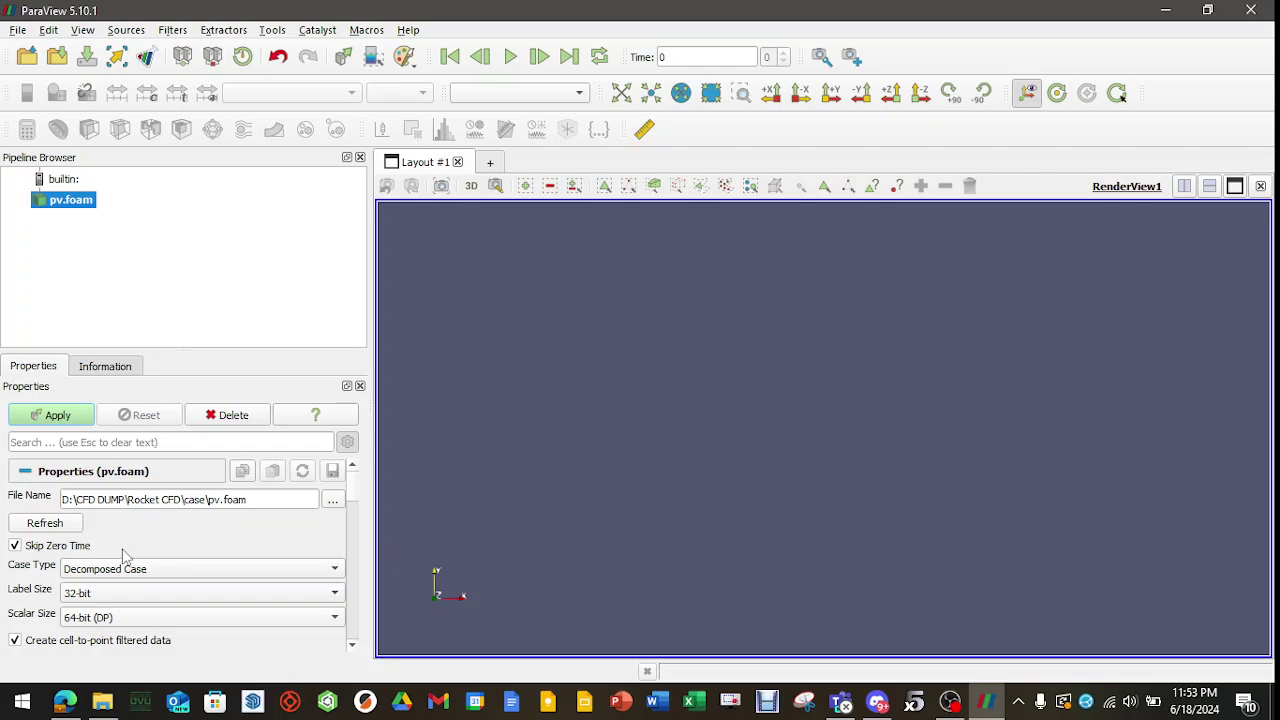
scroll(352, 512, down, 5)
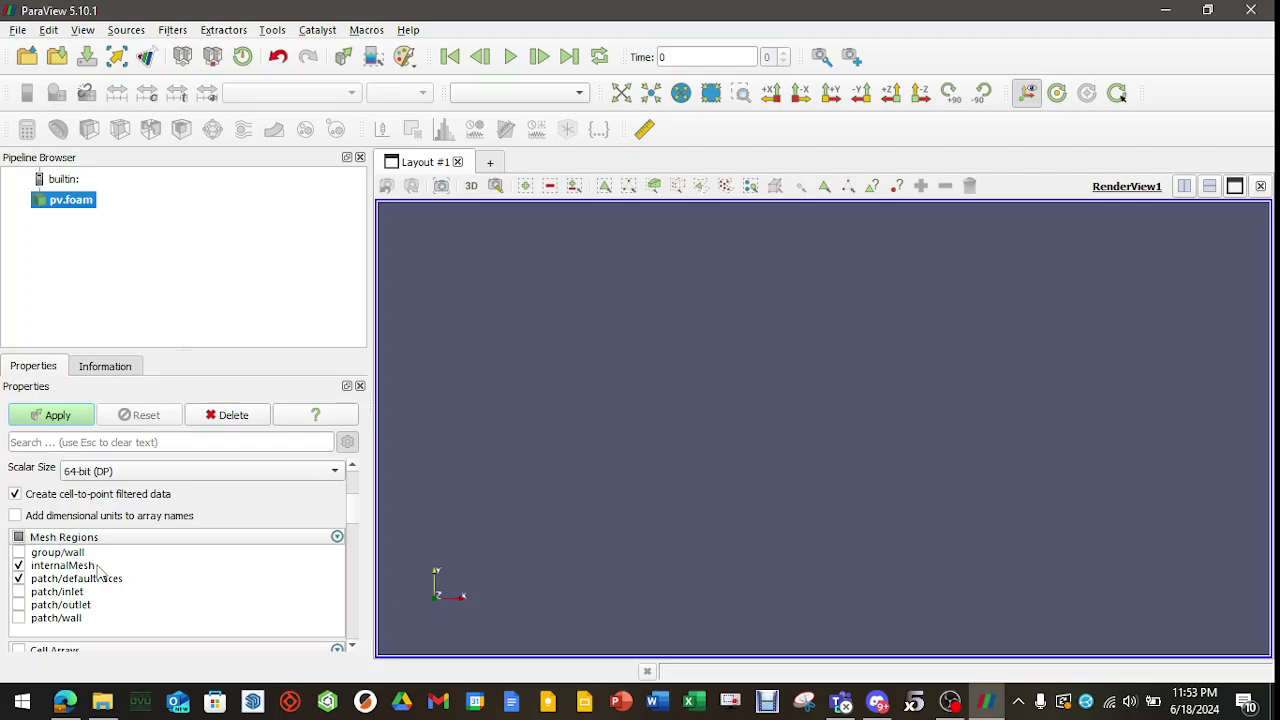
click(57, 414)
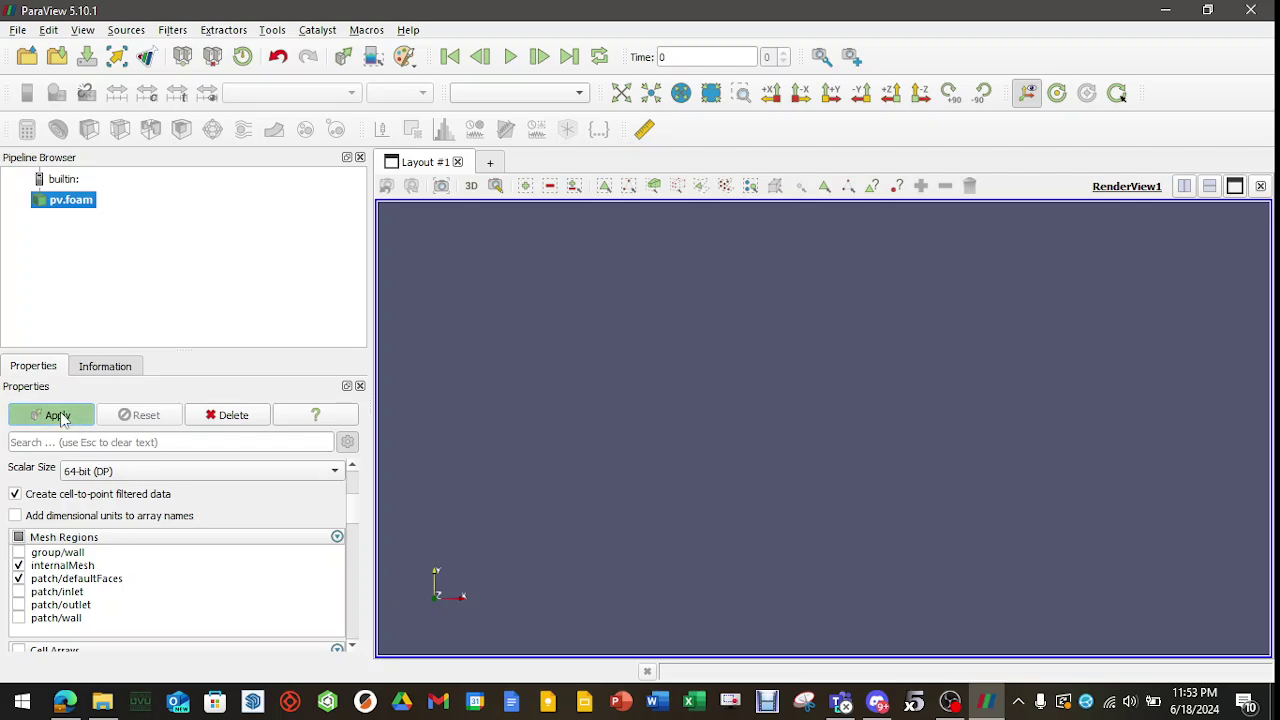
Go to the last time step and color the pv.foam mesh by the U point field
drag(897, 471, 844, 450)
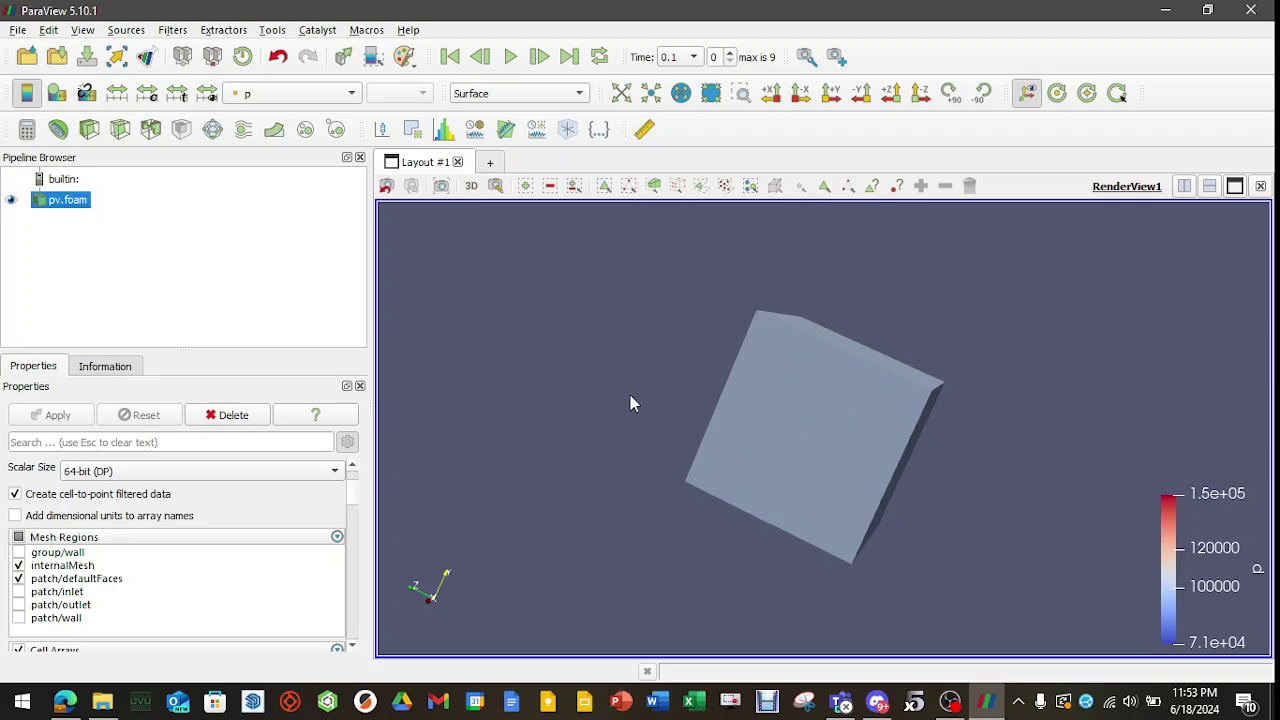
drag(646, 423, 626, 458)
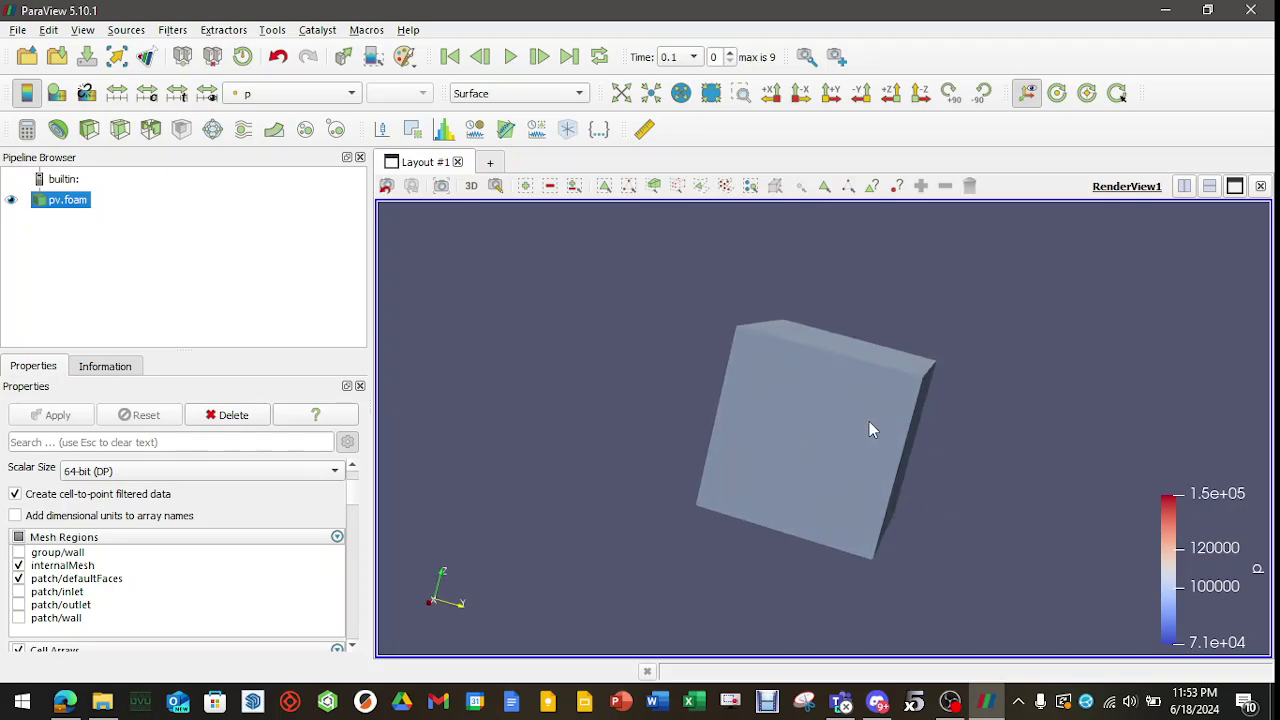
scroll(835, 452, up, 10)
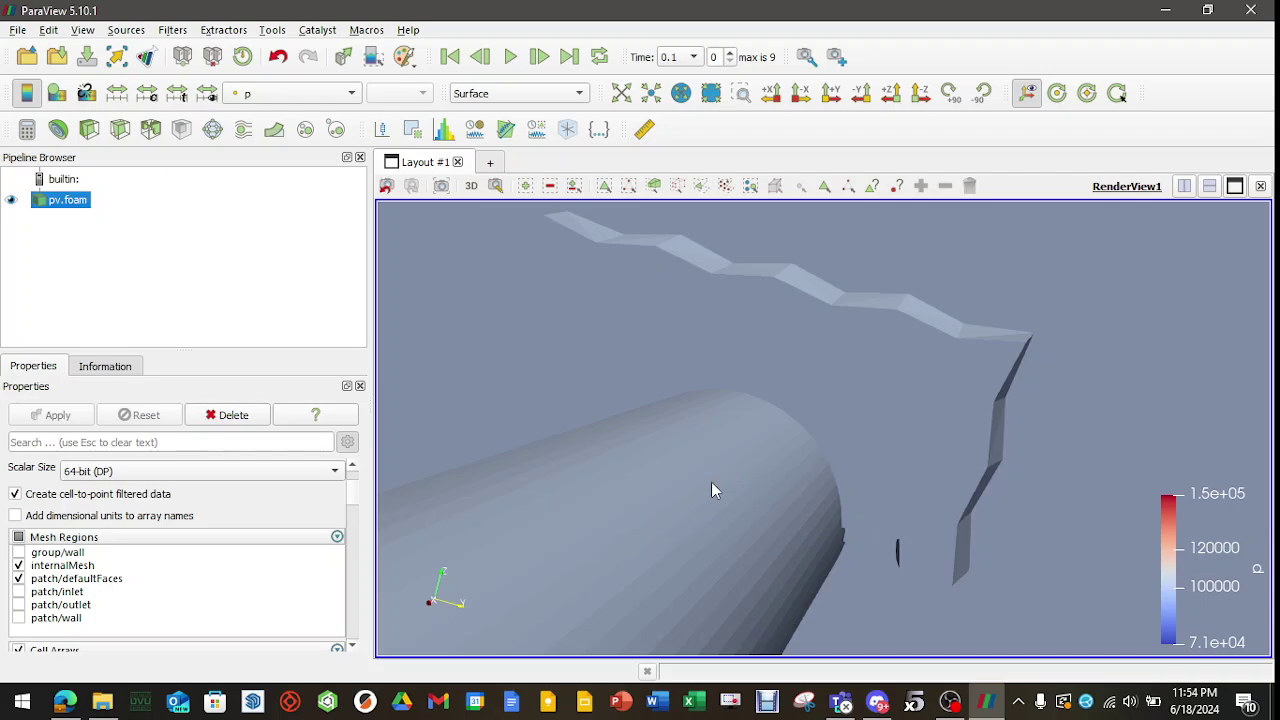
scroll(722, 510, down, 10)
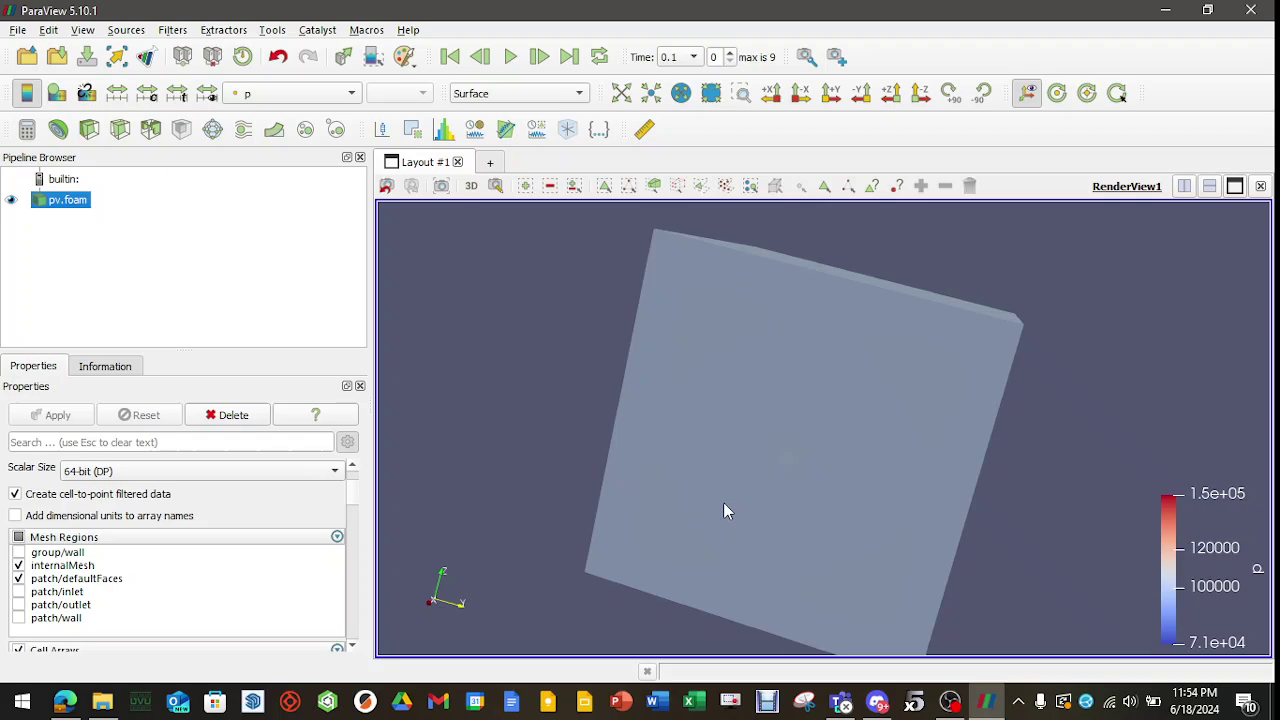
drag(848, 438, 603, 260)
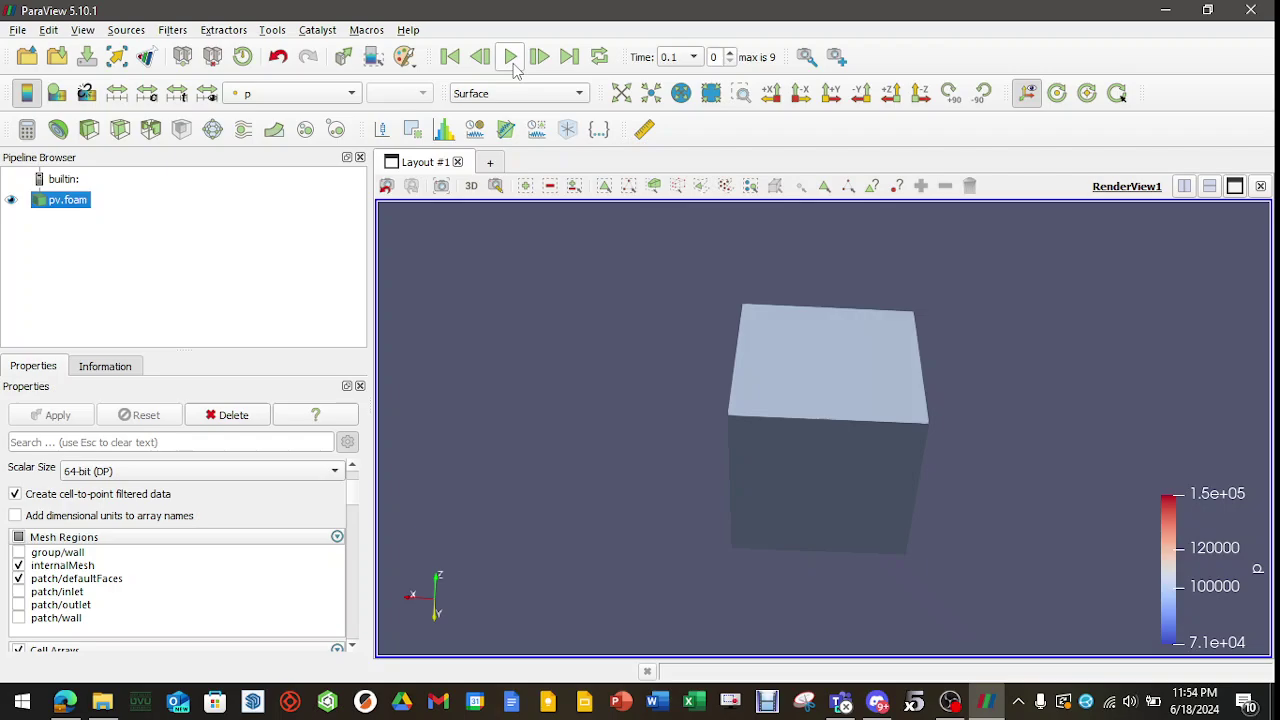
click(569, 57)
click(351, 93)
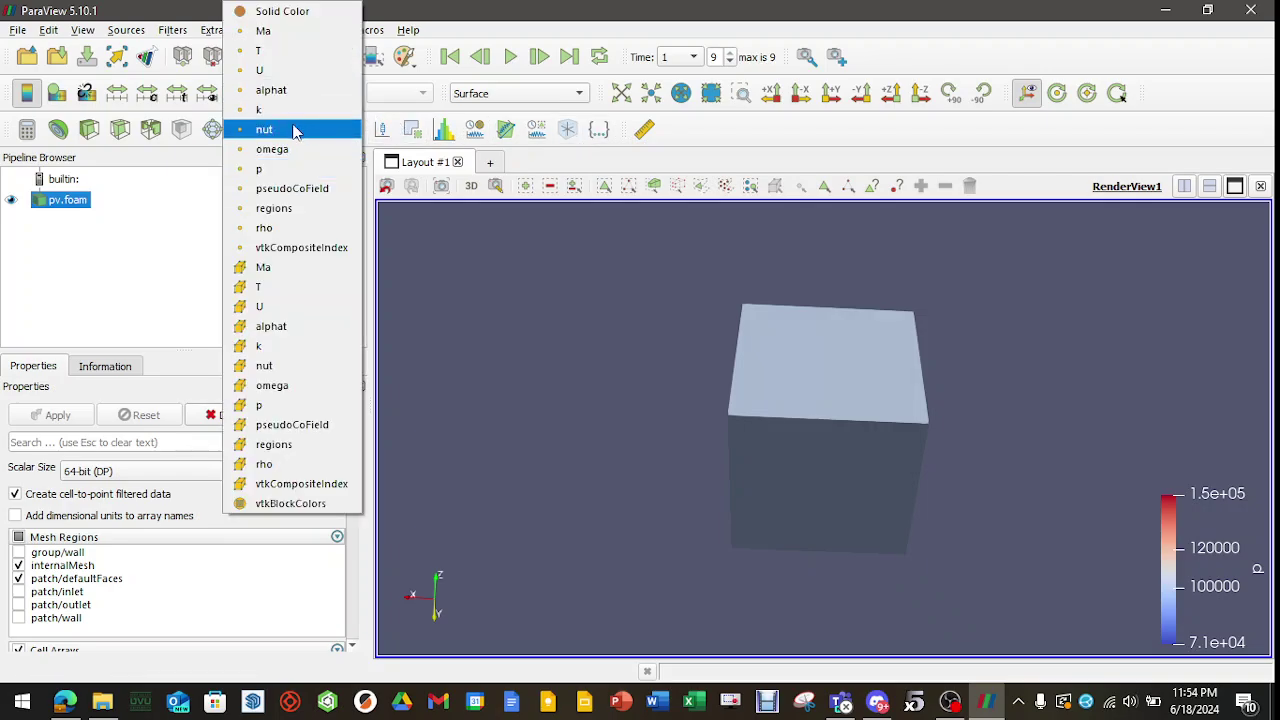
click(259, 70)
drag(1015, 429, 845, 379)
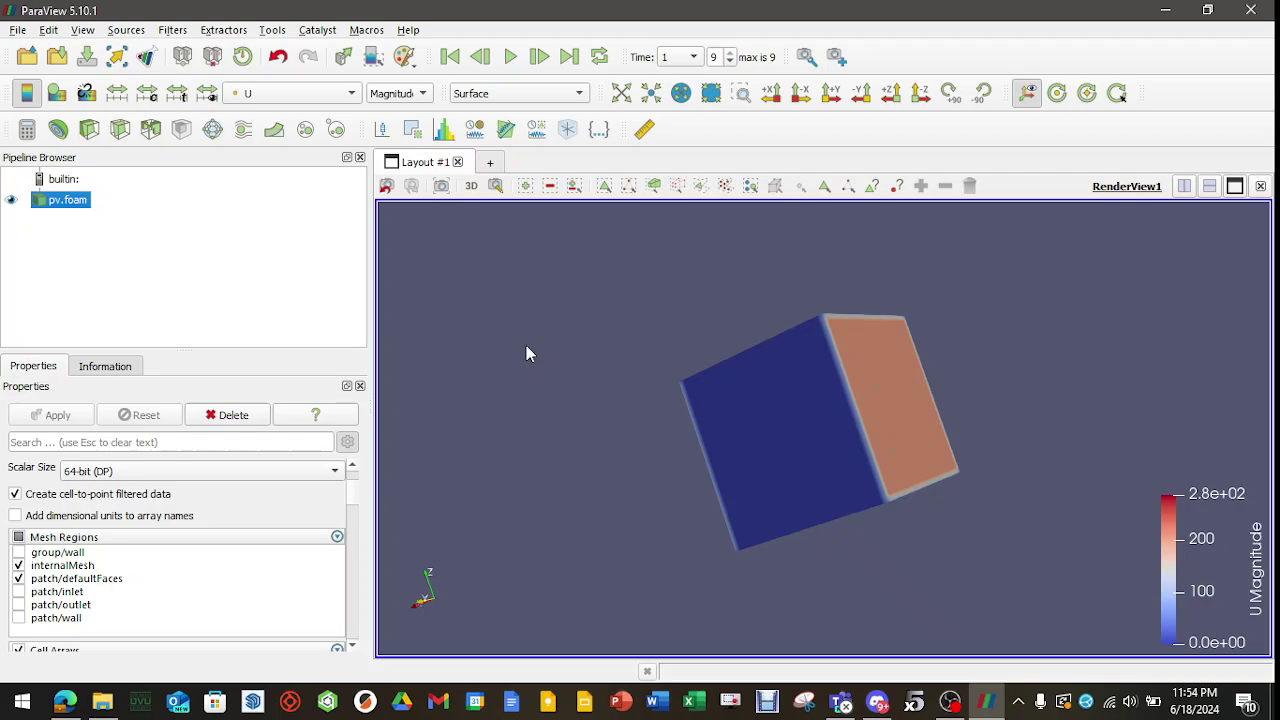
Check the load status and Auto Load setting of the SurfaceLIC plugin in the Plugin Manager
click(272, 30)
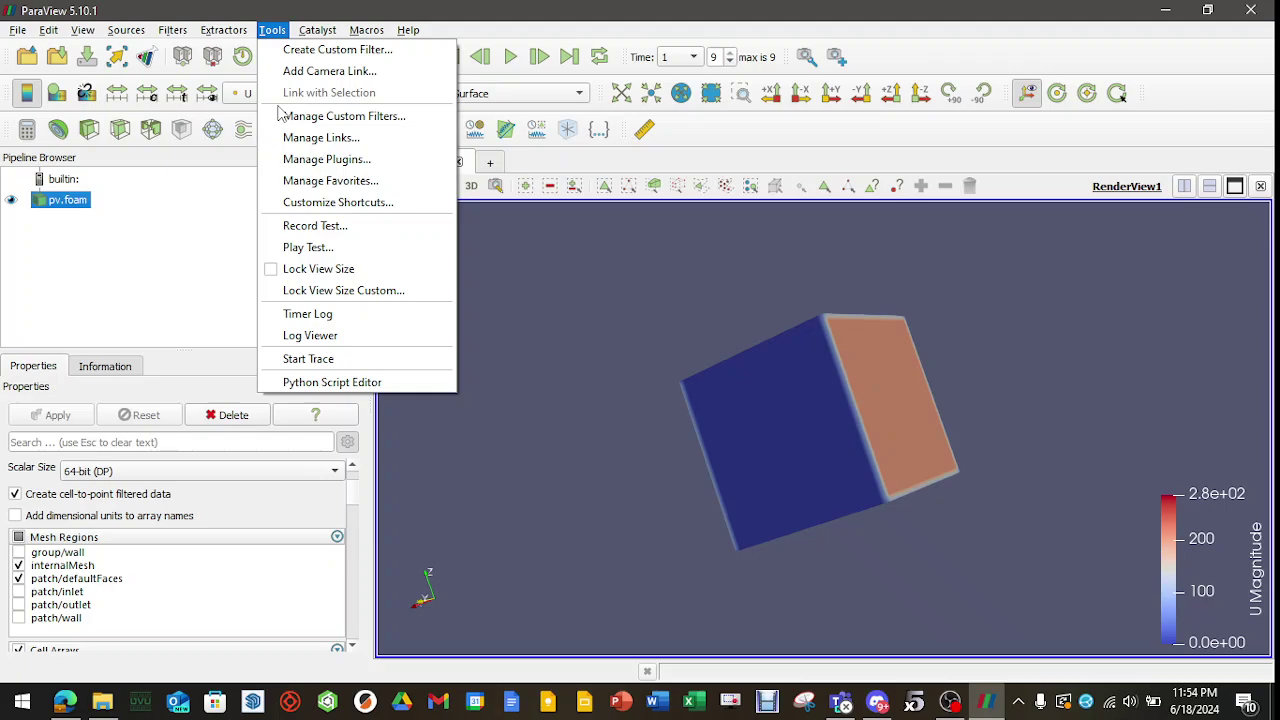
click(305, 160)
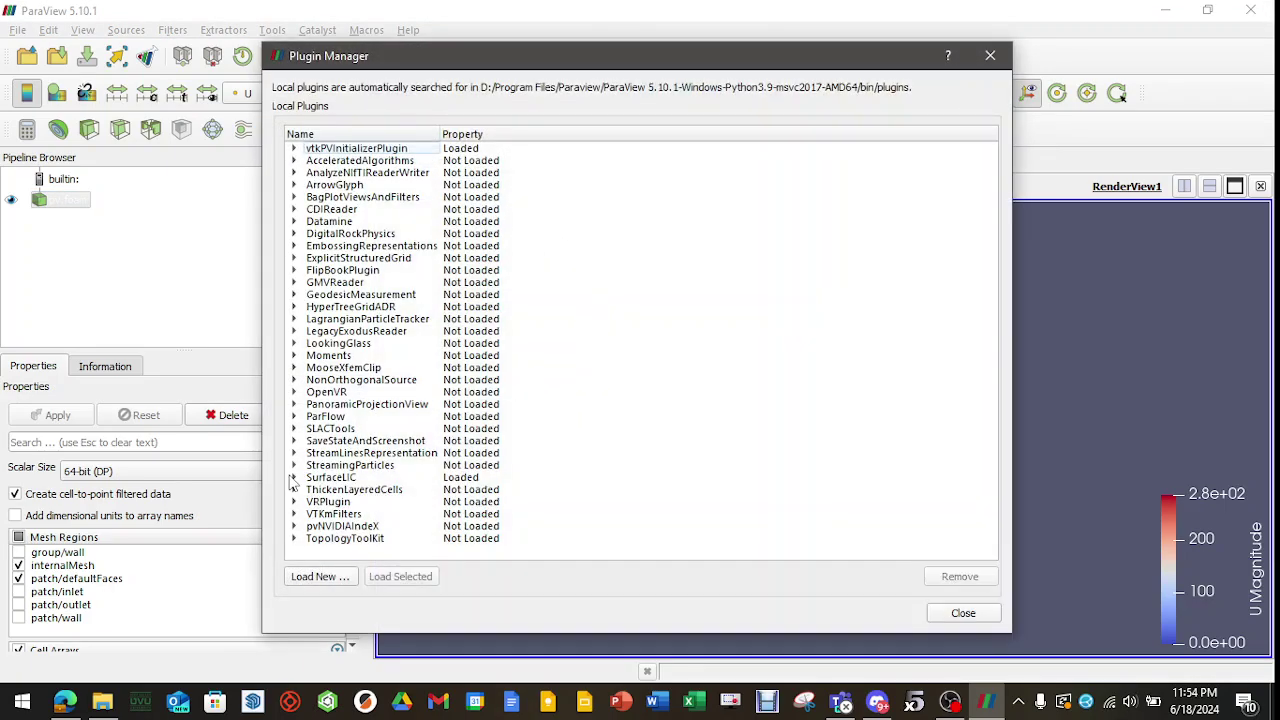
click(294, 477)
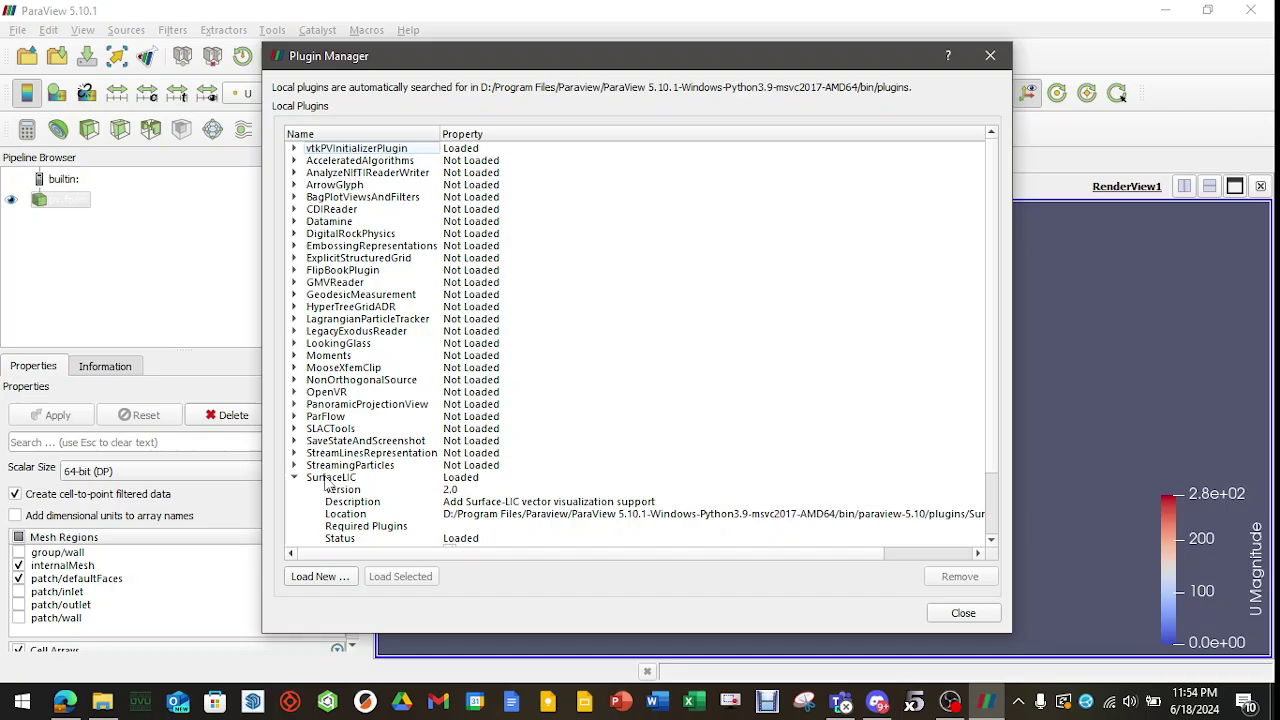
click(330, 478)
scroll(490, 455, down, 1)
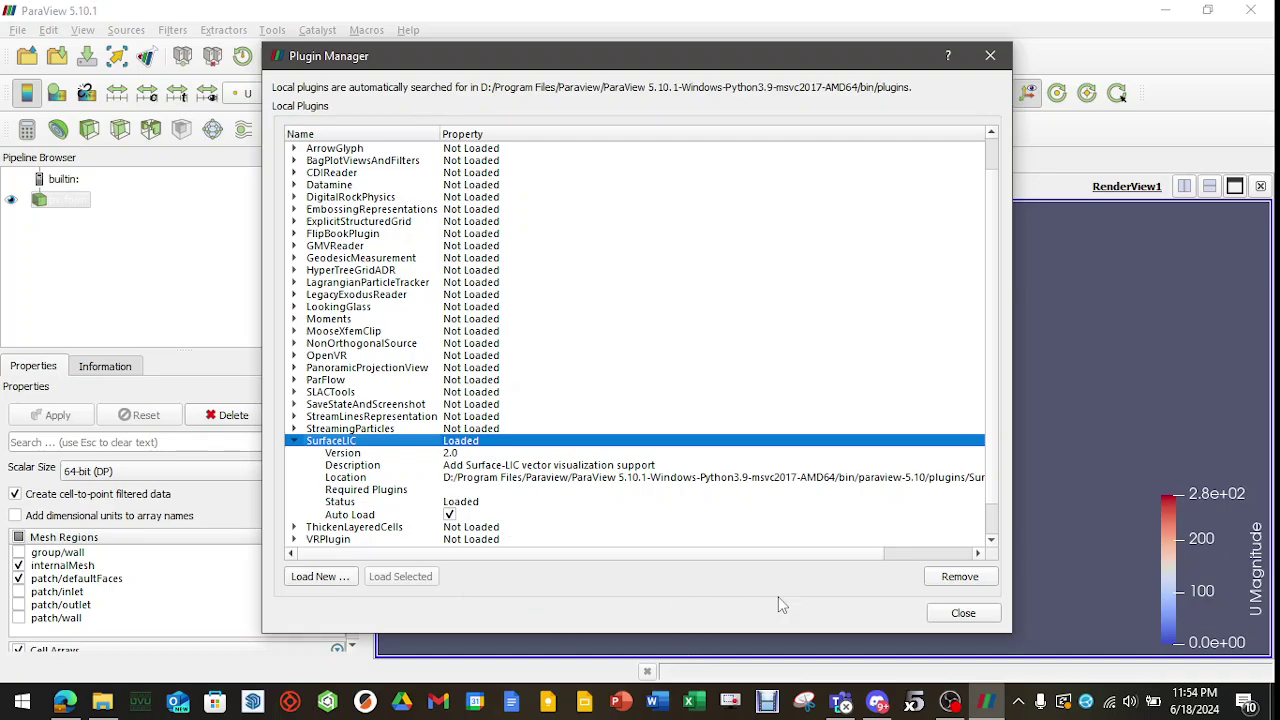
click(963, 612)
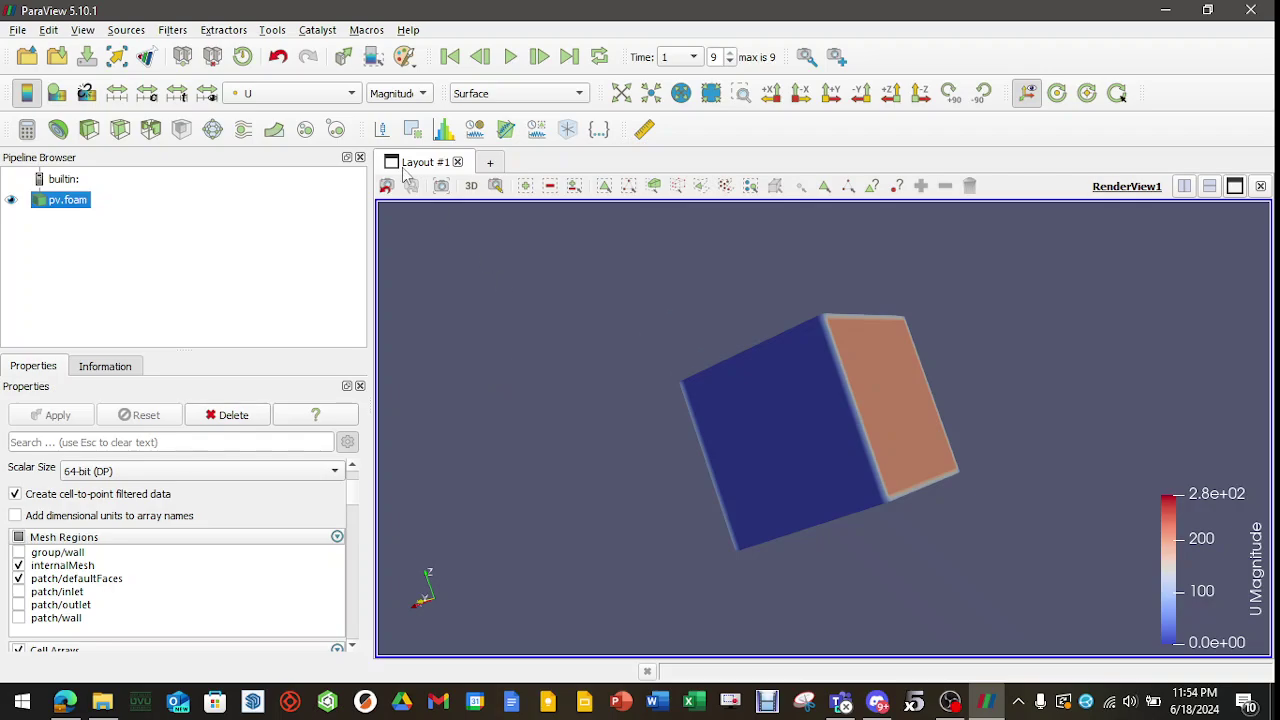
Color the pv.foam mesh by the rho point field and view the domain from another side
click(315, 95)
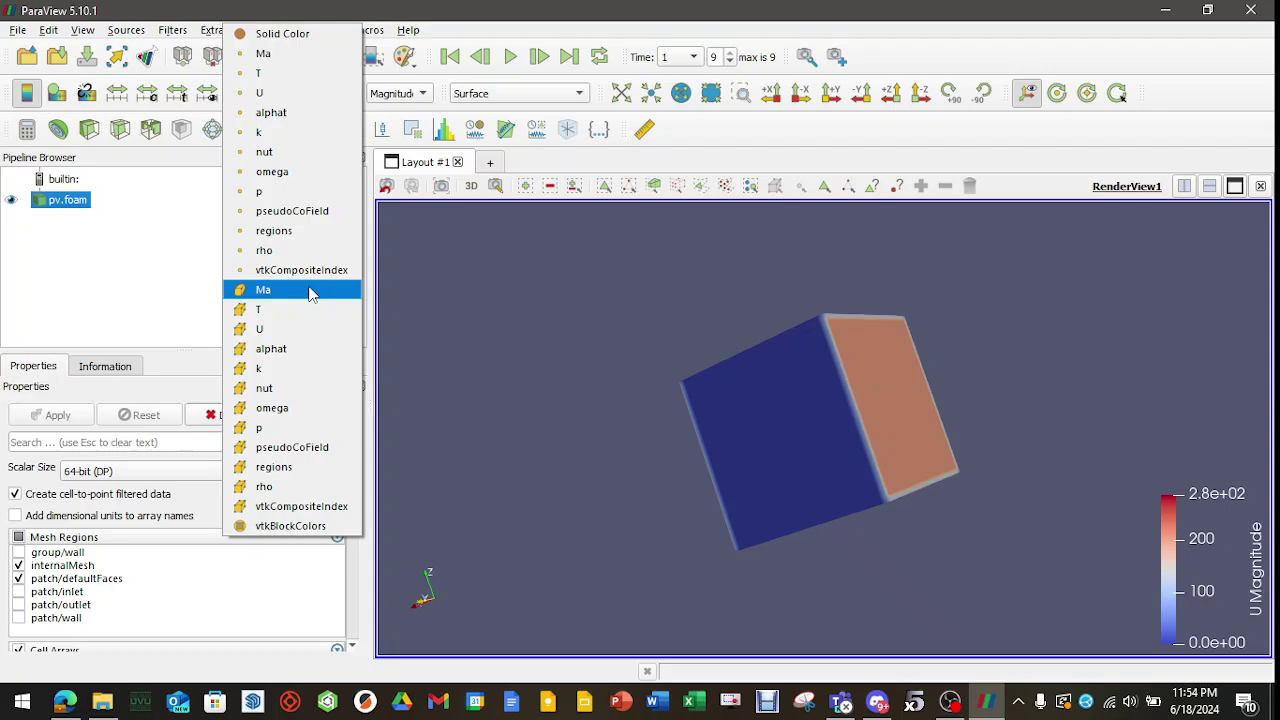
click(294, 251)
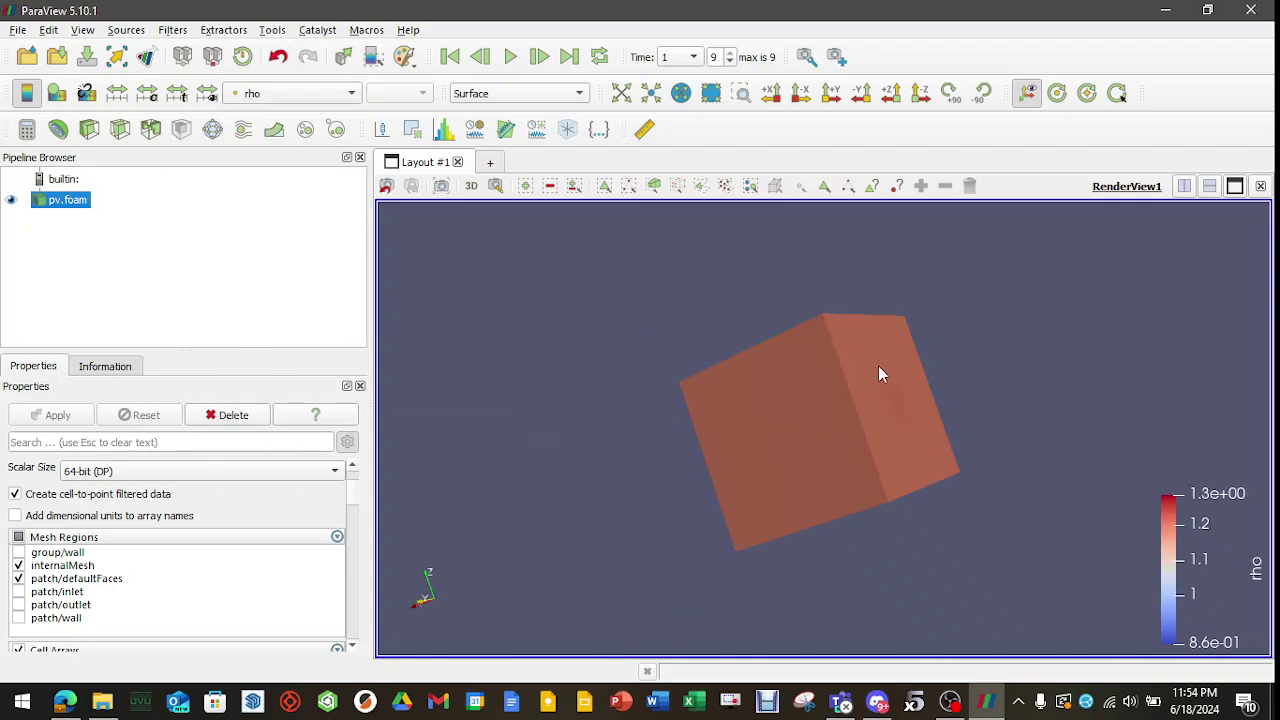
drag(878, 374, 903, 343)
Color the pv.foam mesh by the nut point field and examine its distribution on the outer faces of the domain
click(279, 95)
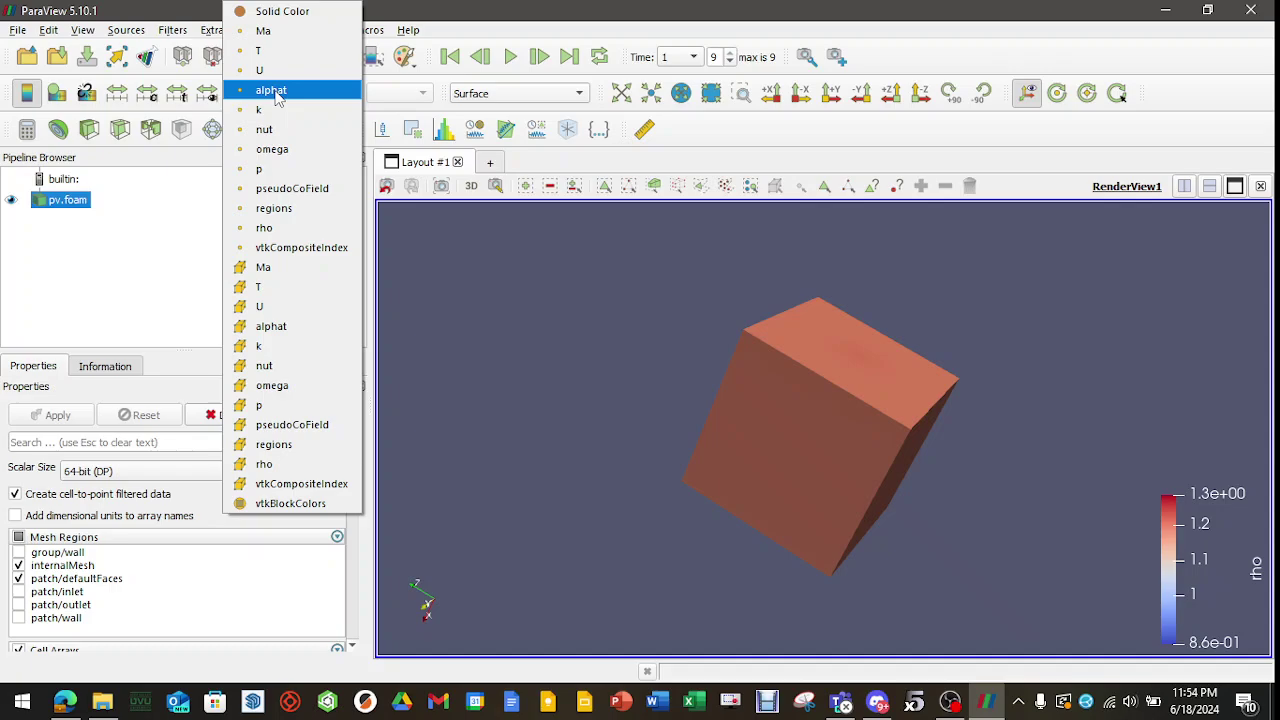
click(280, 129)
drag(784, 378, 820, 330)
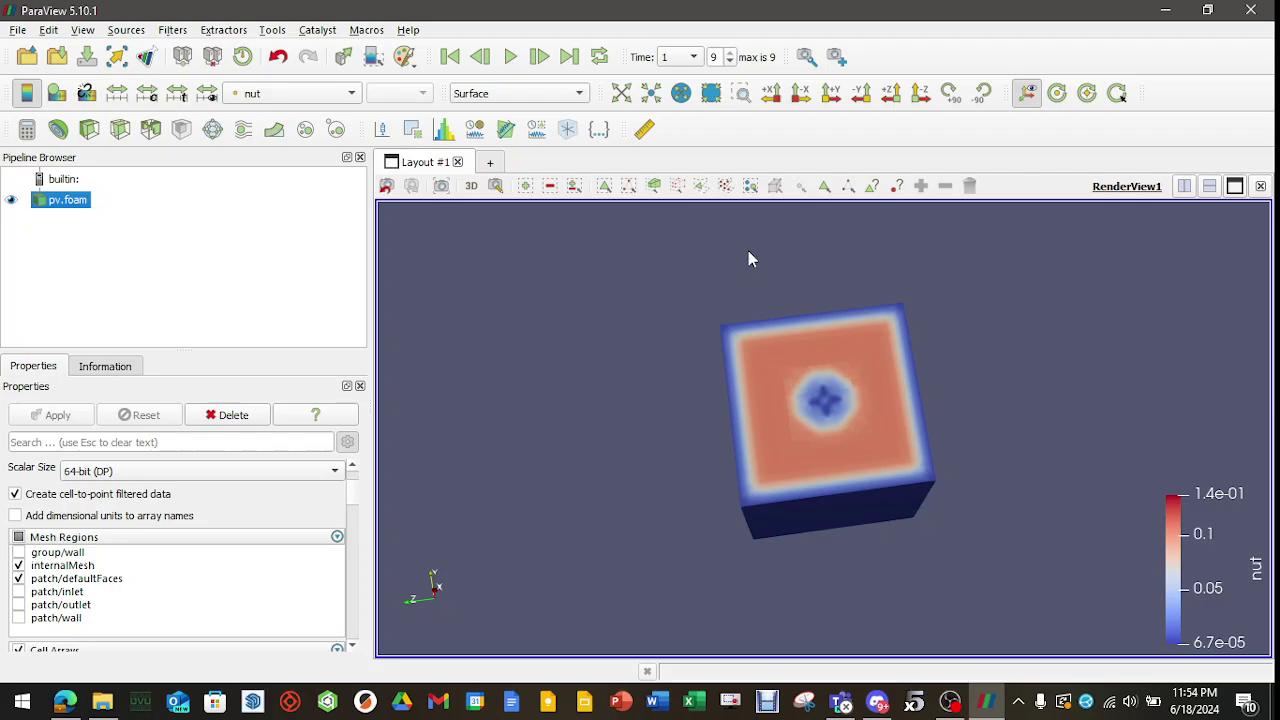
right_drag(750, 258, 818, 440)
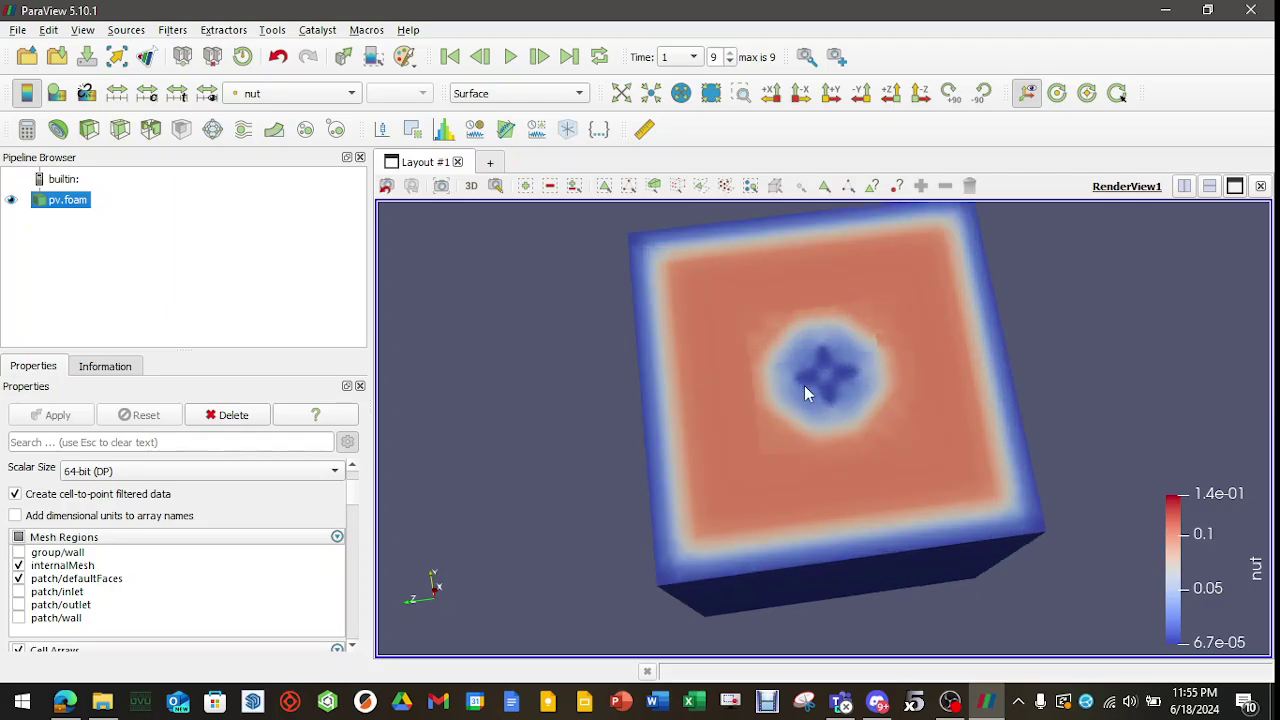
drag(816, 373, 810, 398)
drag(560, 376, 511, 388)
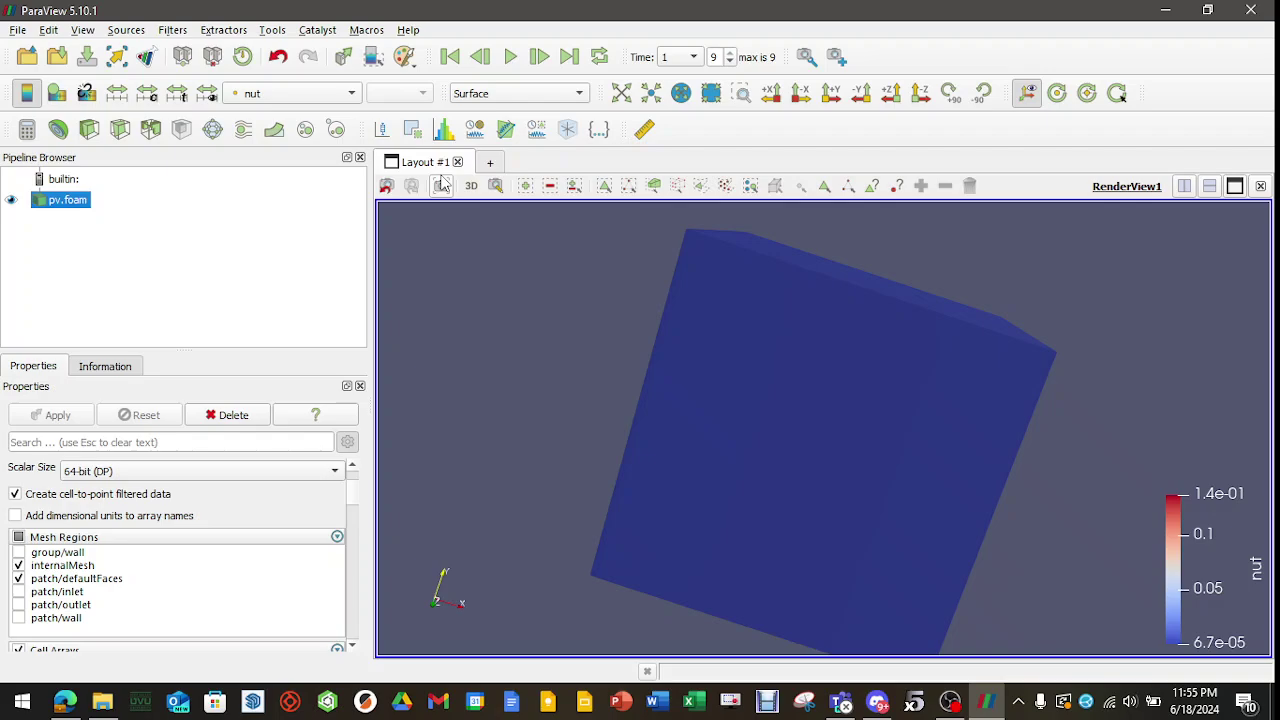
Color the pv.foam mesh by the p point field and frame the whole domain
click(344, 95)
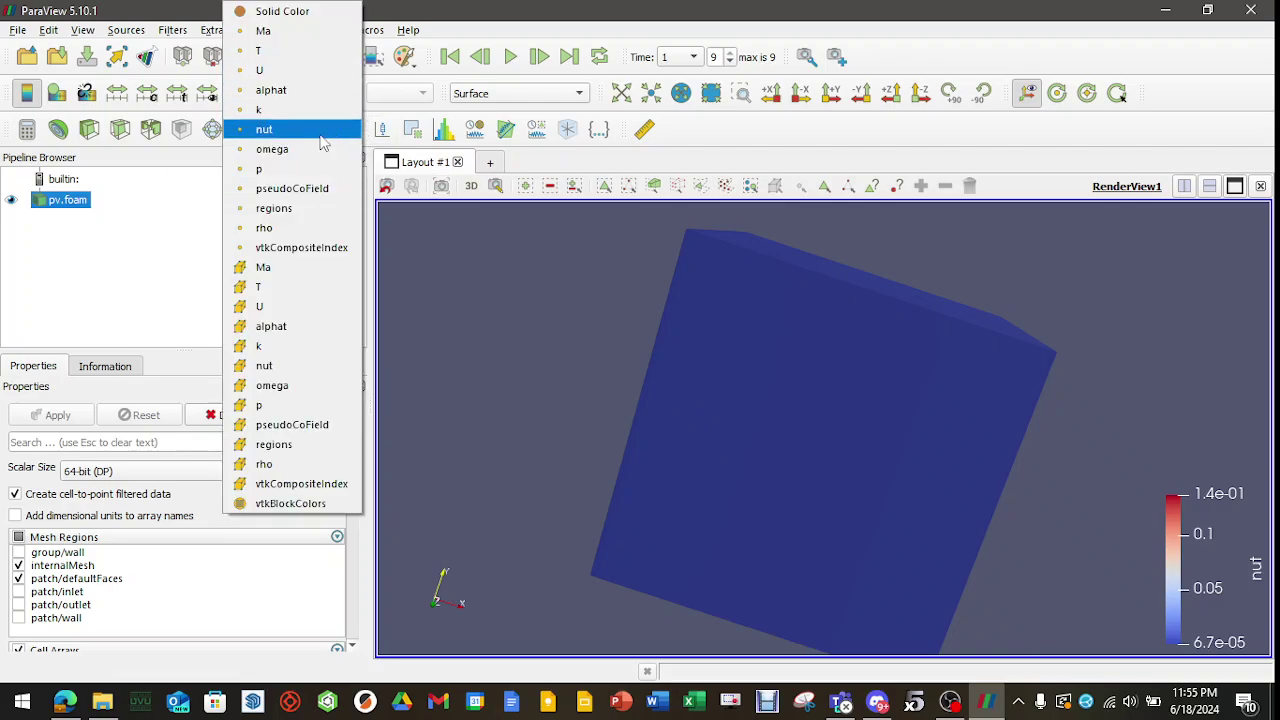
click(287, 169)
scroll(595, 435, down, 3)
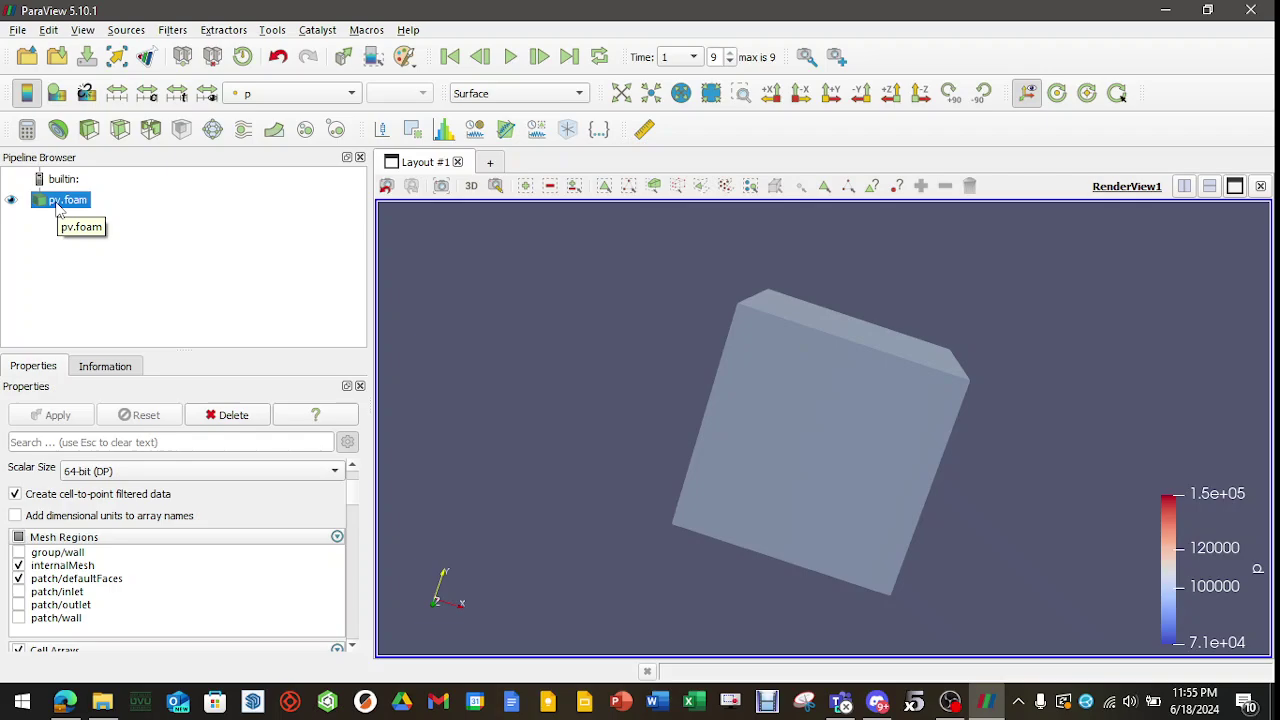
Slice the pv.foam mesh with a plane normal to Y and view the pressure around the rocket
click(119, 137)
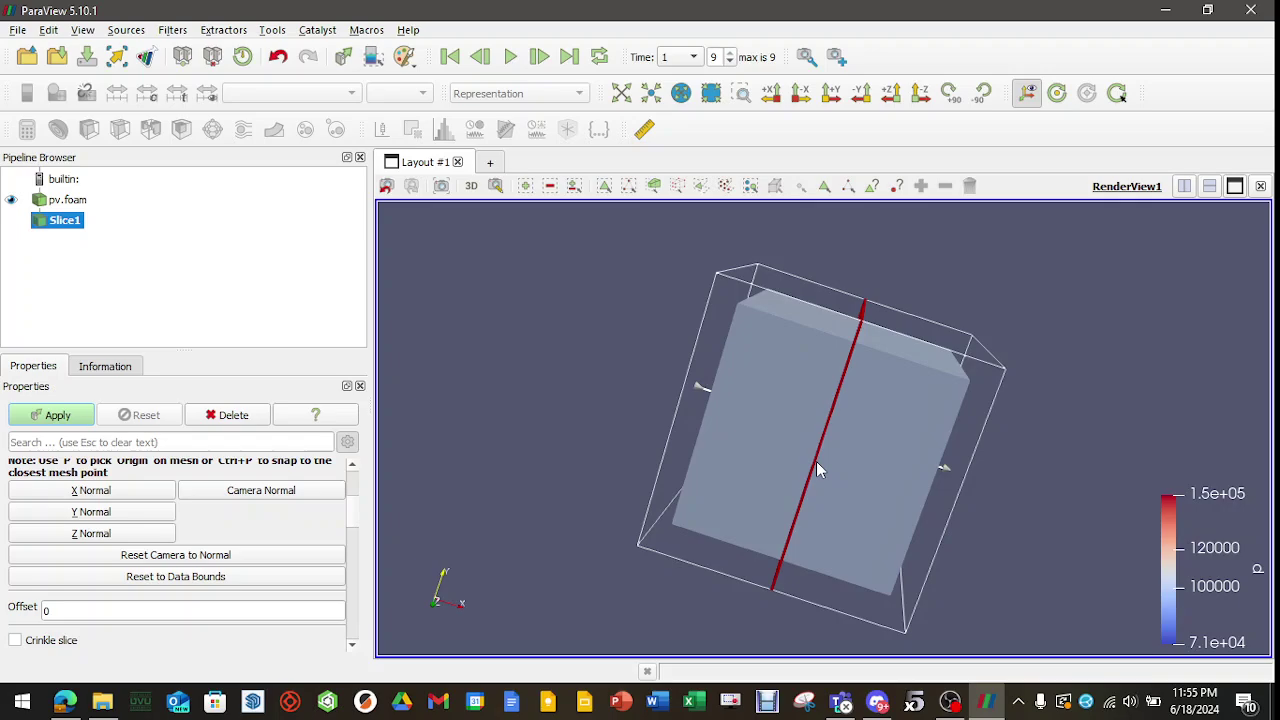
click(90, 512)
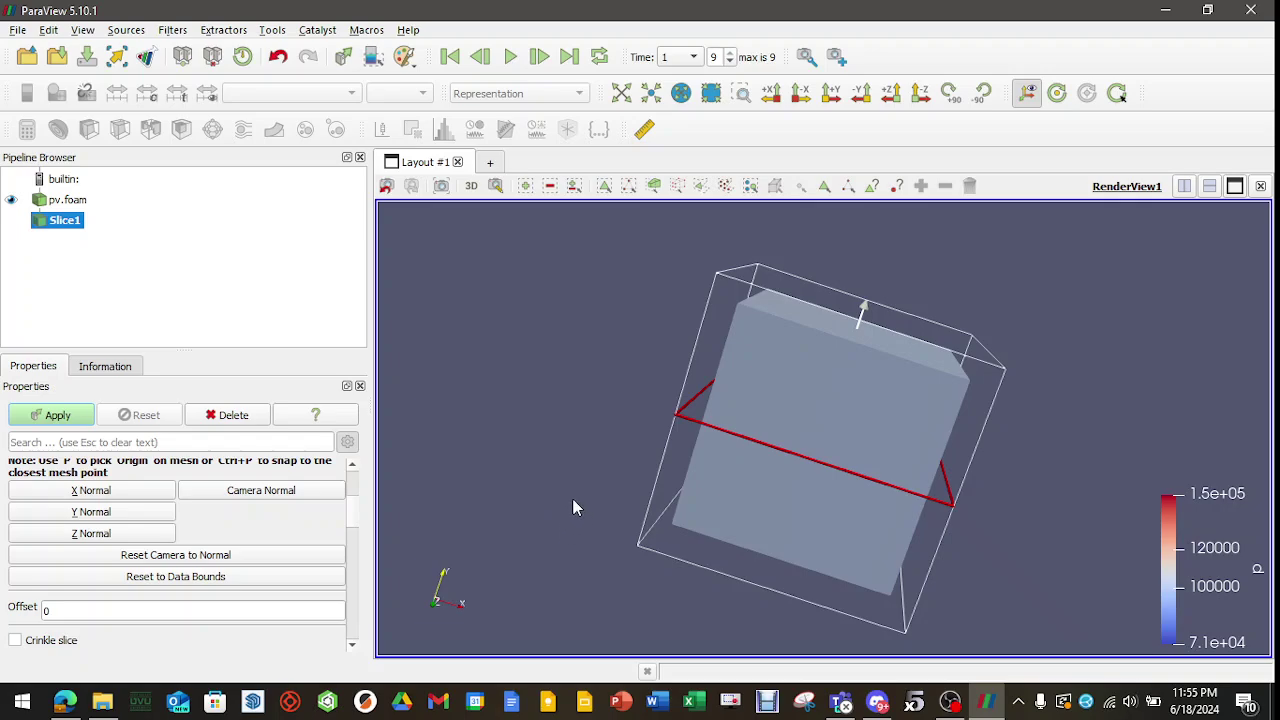
click(60, 420)
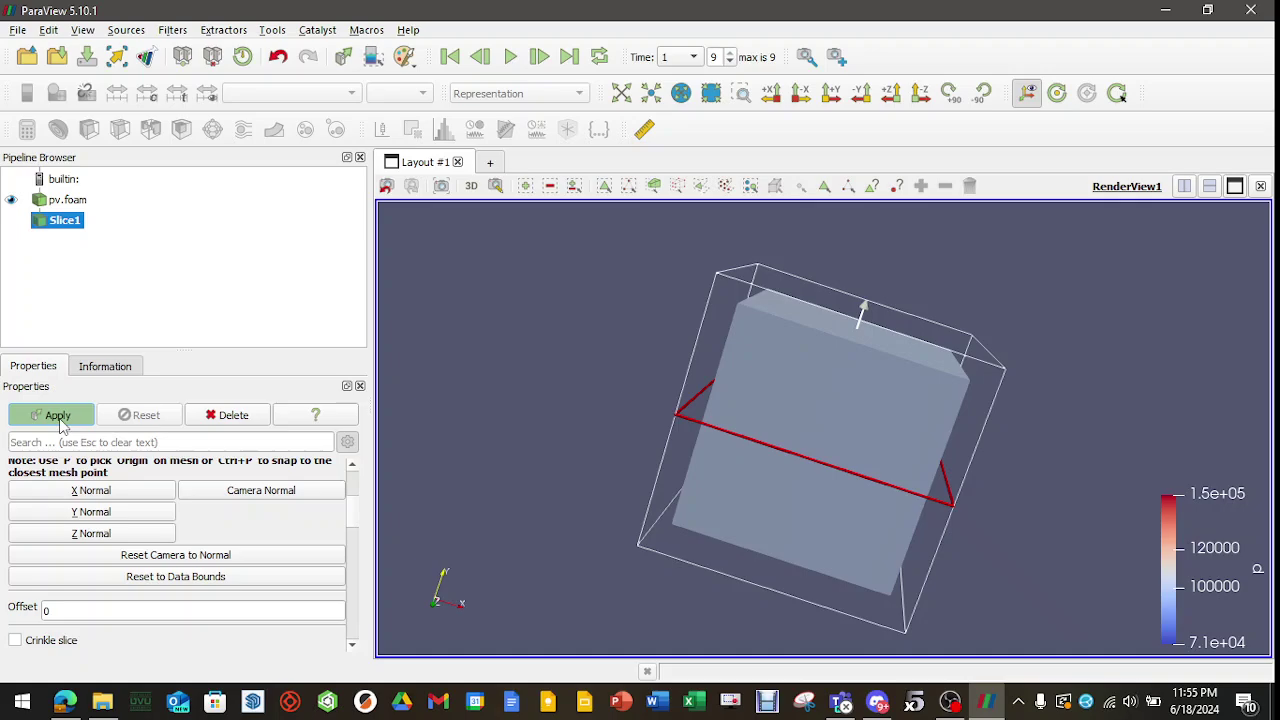
drag(529, 418, 900, 440)
scroll(896, 437, up, 5)
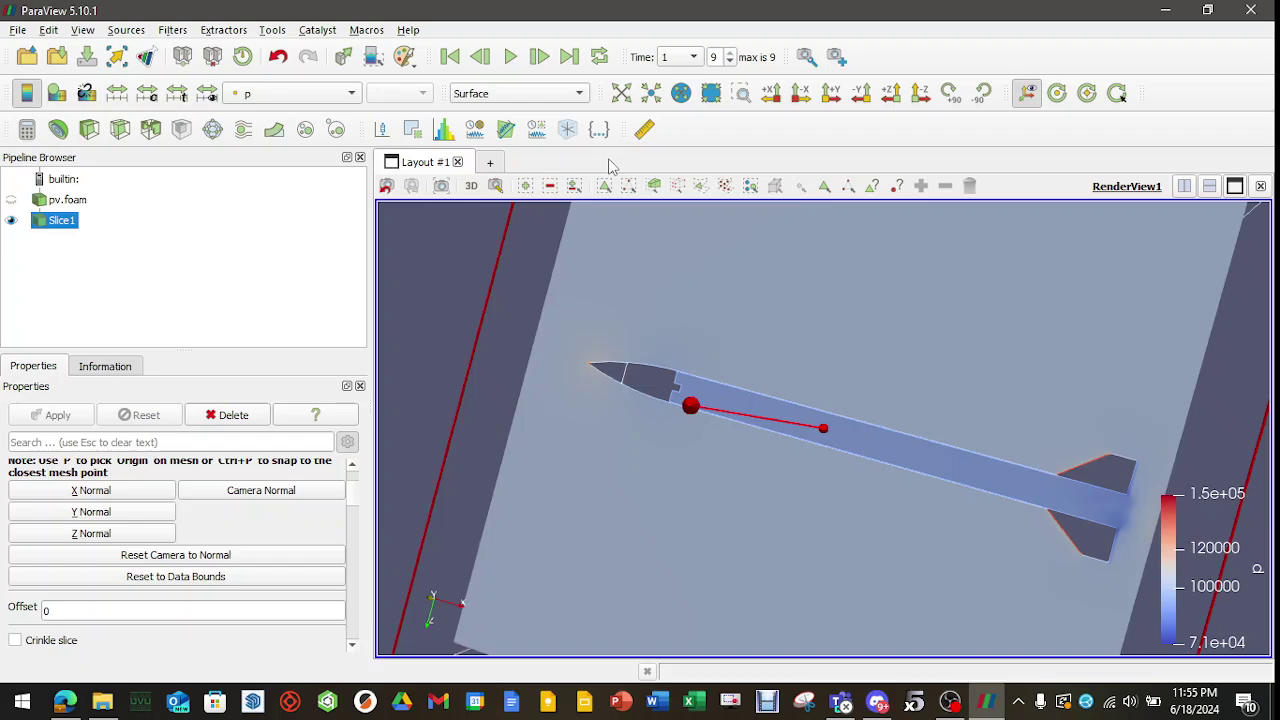
Color the slice by the omega point field, then by U magnitude, and examine the flow around the rocket
click(351, 95)
click(262, 149)
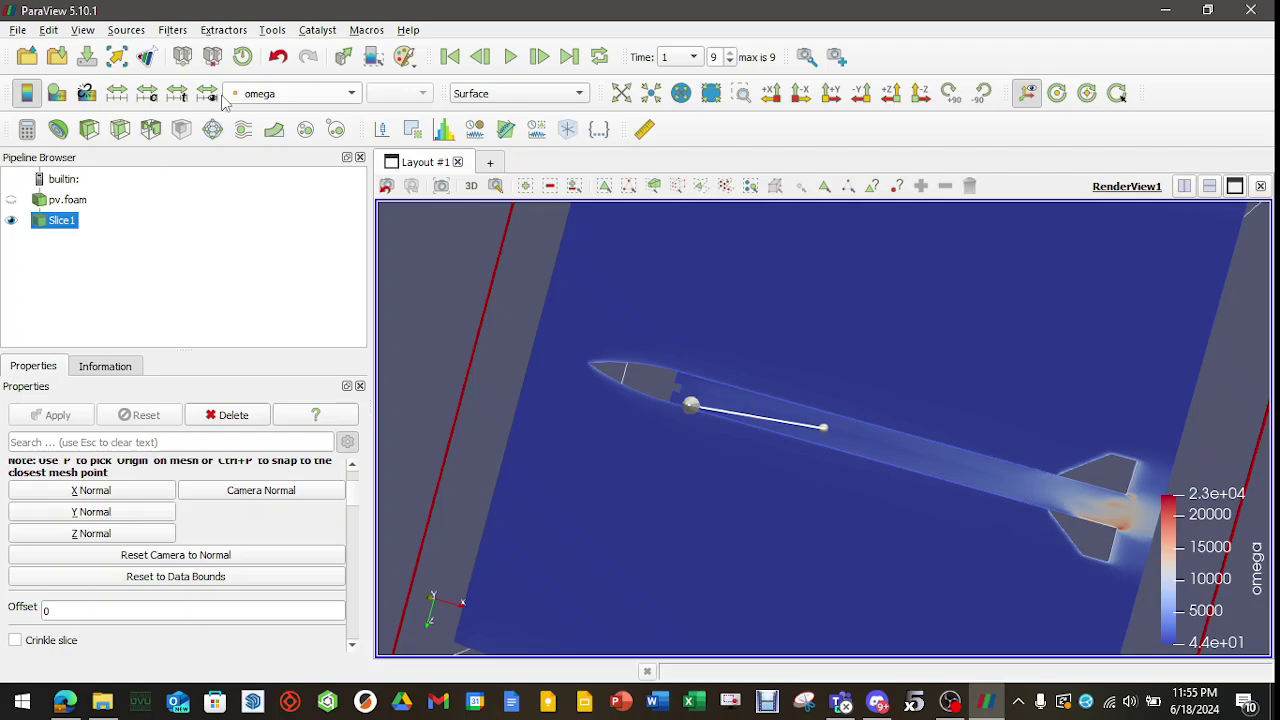
click(282, 95)
click(260, 70)
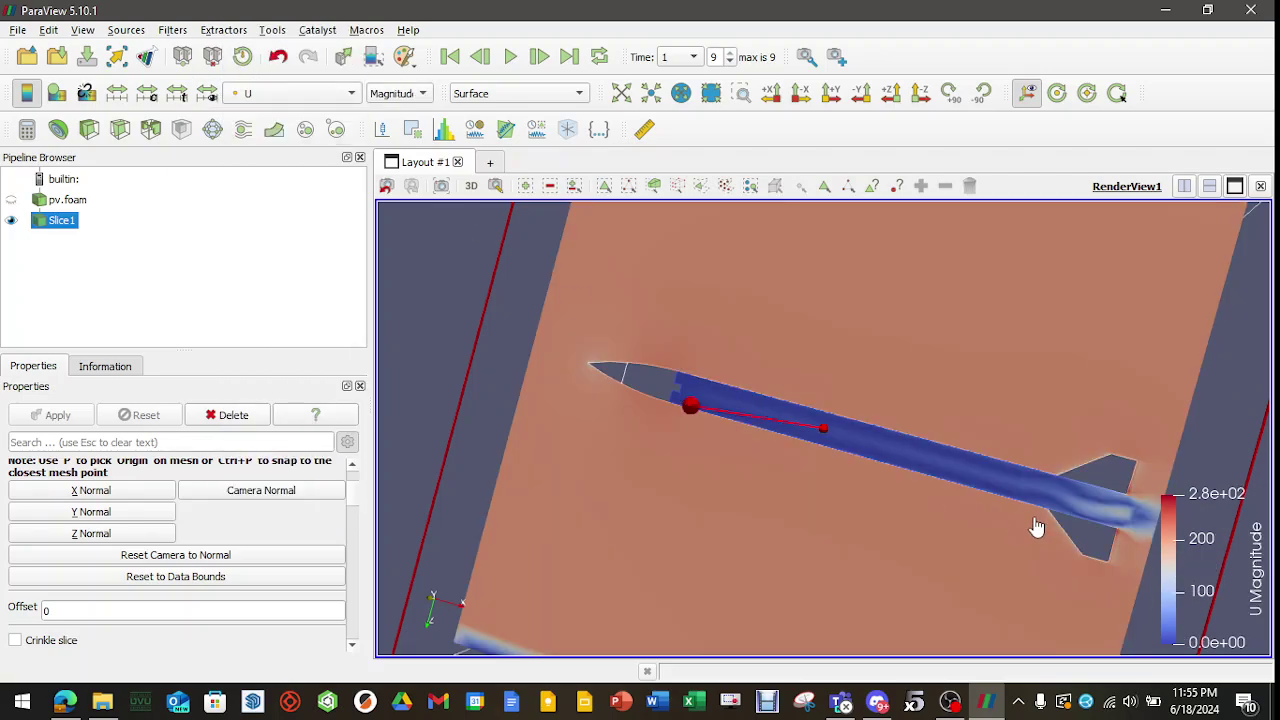
scroll(1040, 528, down, 2)
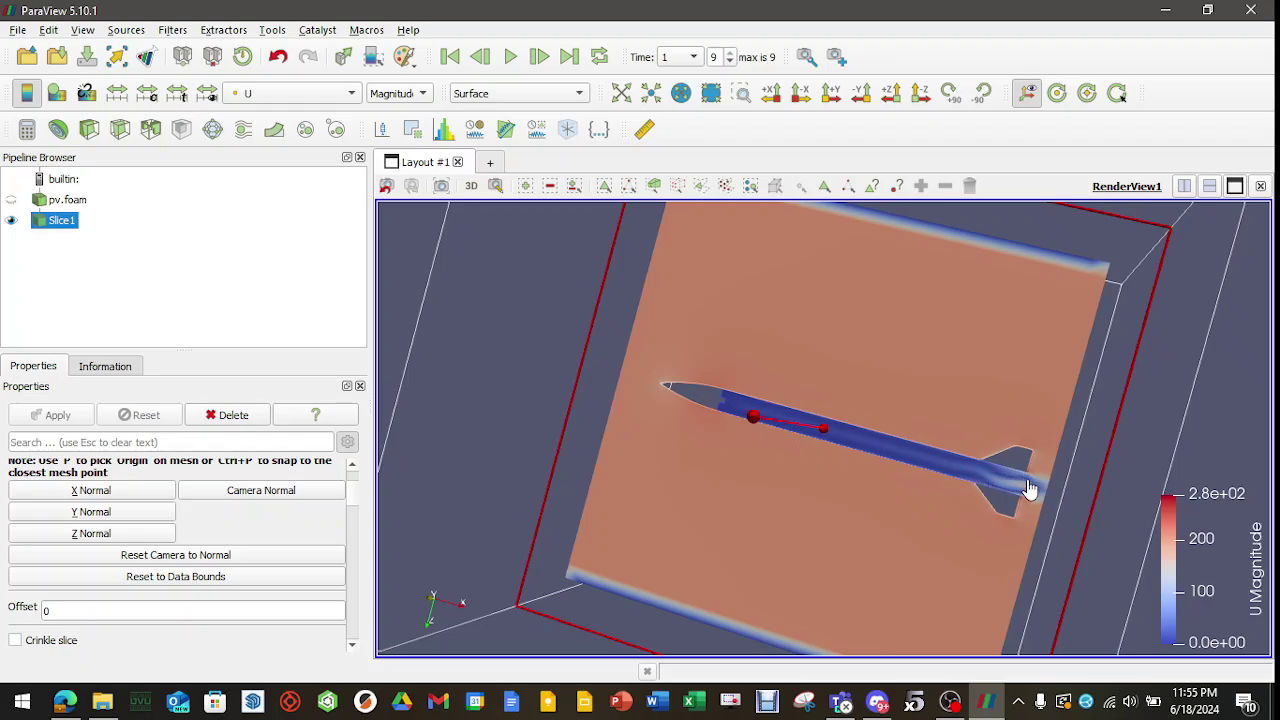
scroll(1034, 486, up, 3)
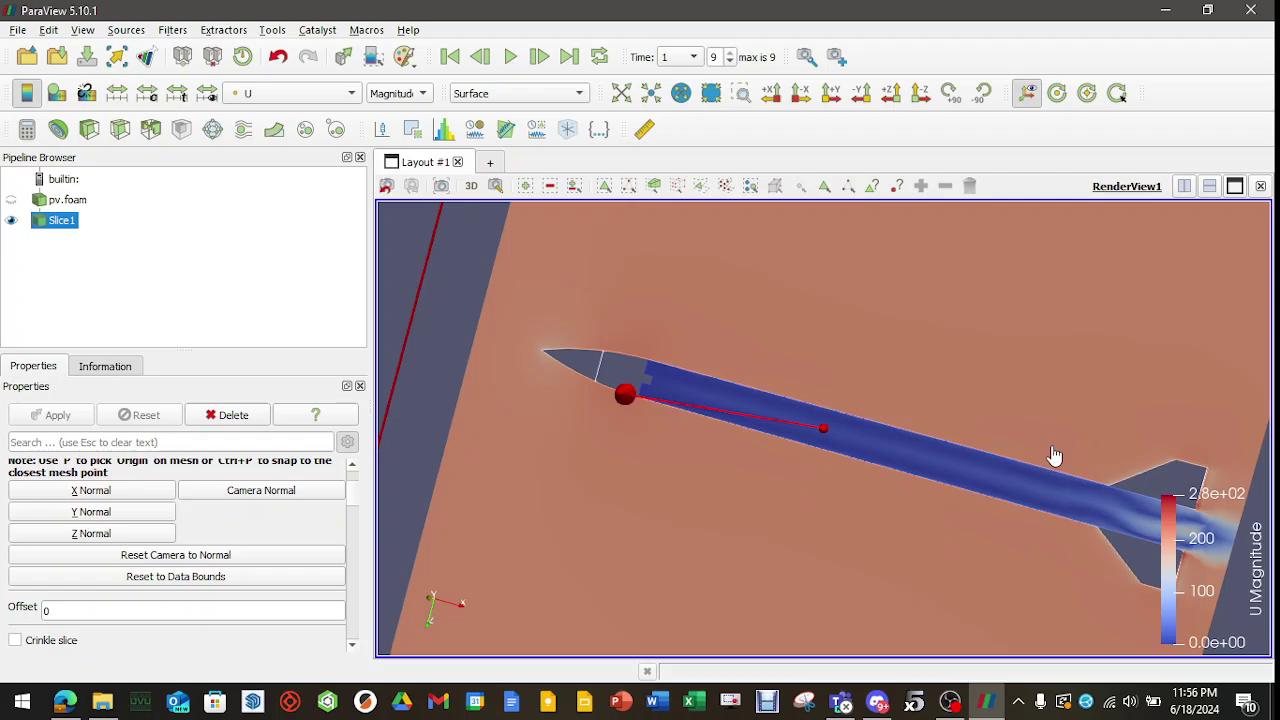
Shift the slice plane slightly along its normal and recompute the slice
drag(1089, 449, 1063, 429)
scroll(1066, 440, down, 2)
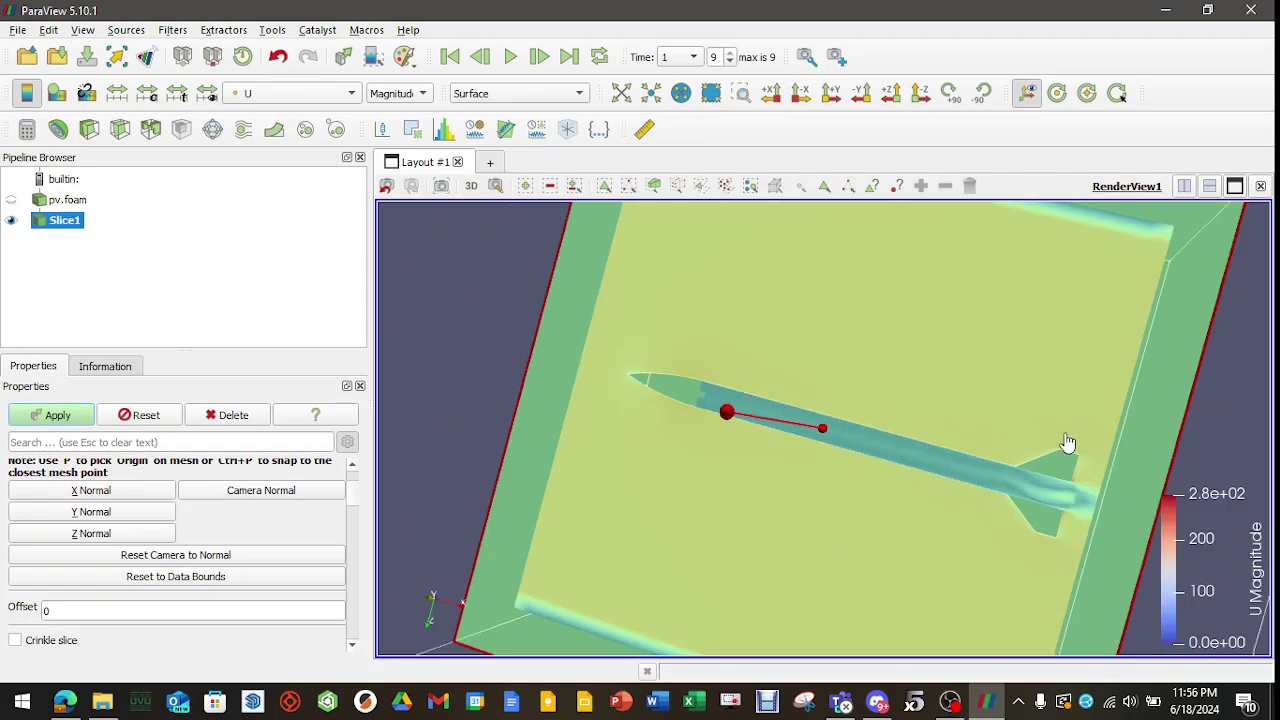
scroll(1066, 445, down, 4)
drag(1052, 475, 1100, 396)
click(55, 420)
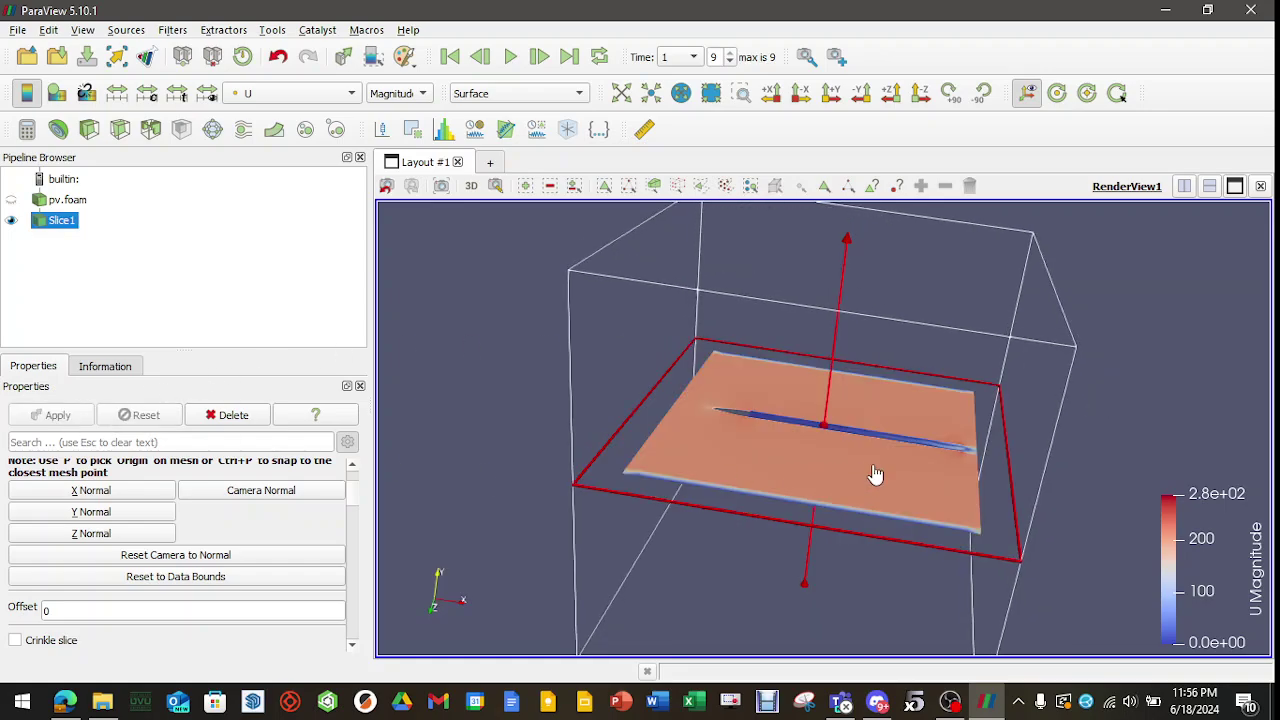
Move the slice plane further off the rocket's axis, apply the change and view the whole slice
drag(1100, 450, 914, 500)
scroll(815, 495, up, 5)
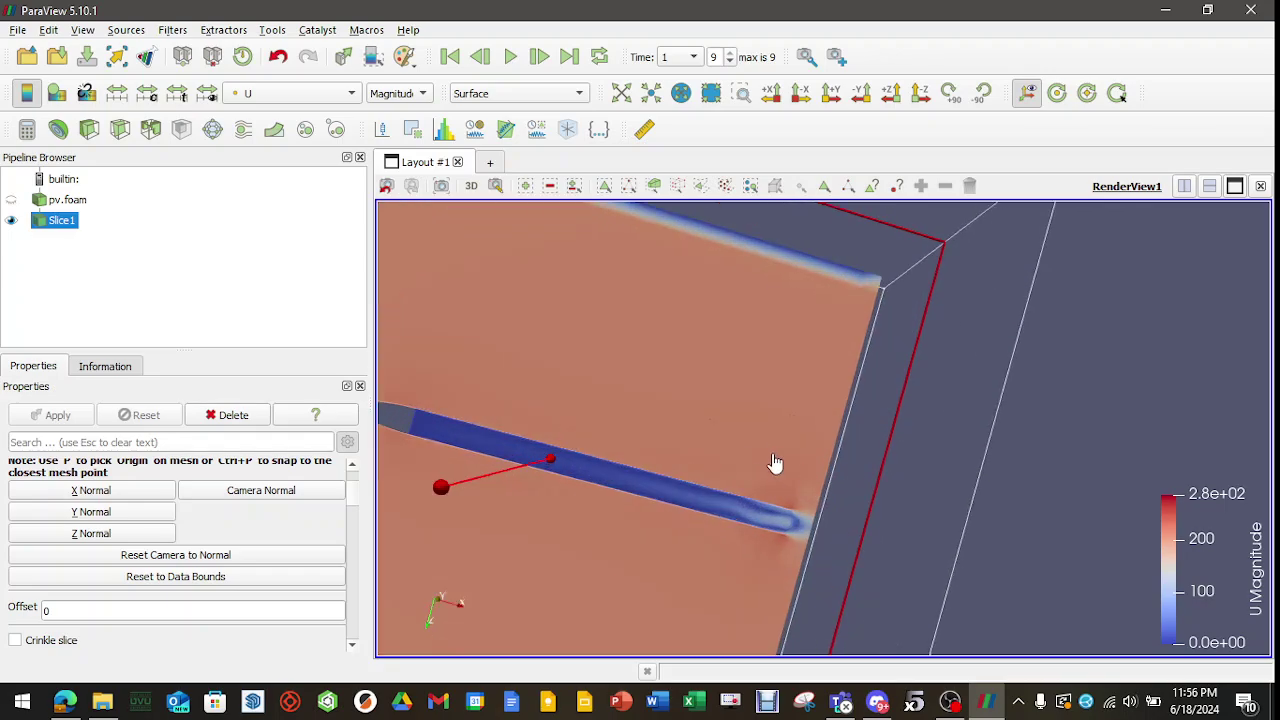
drag(774, 463, 850, 480)
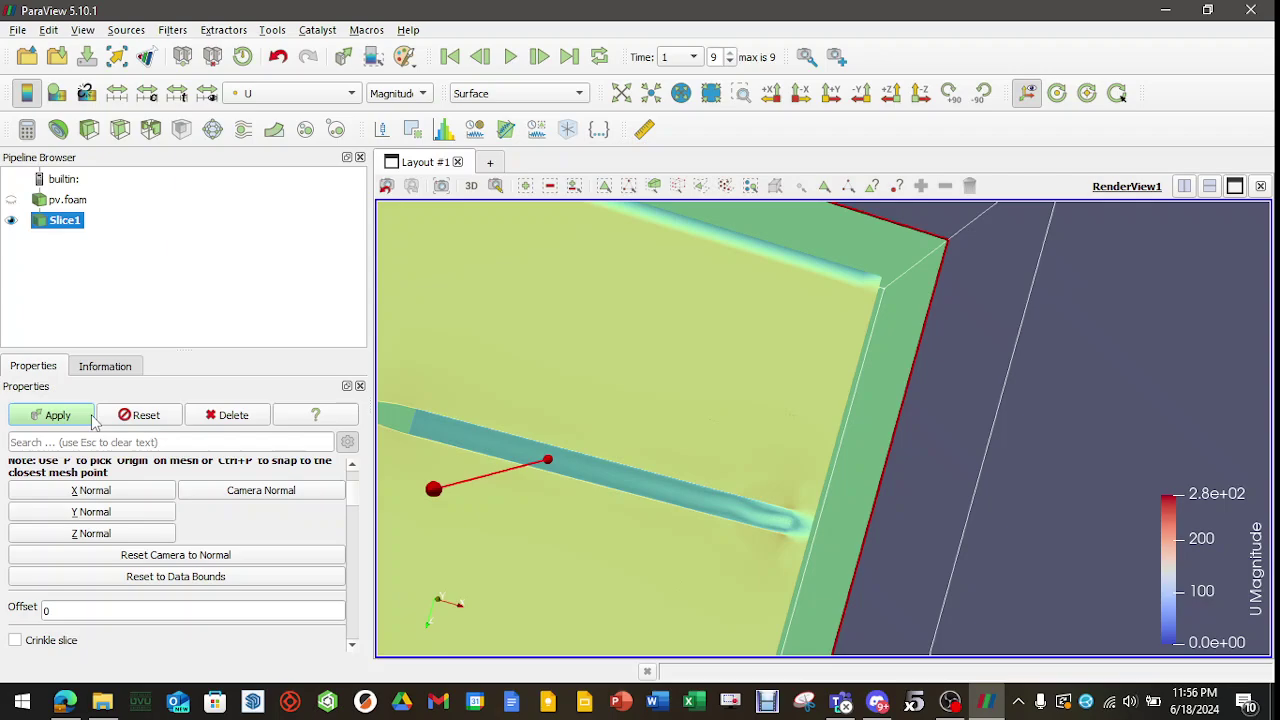
click(57, 415)
scroll(849, 503, down, 5)
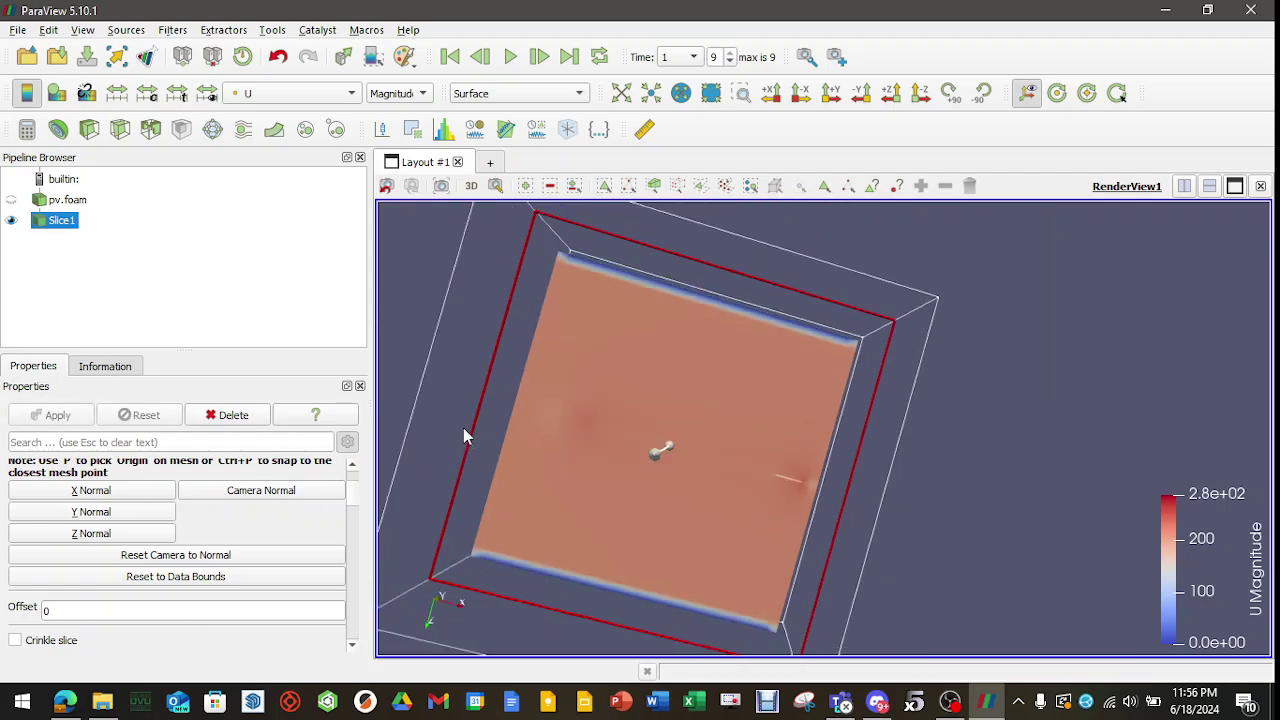
Try tilting the slice plane, then delete Slice1 from the pipeline
drag(463, 434, 660, 392)
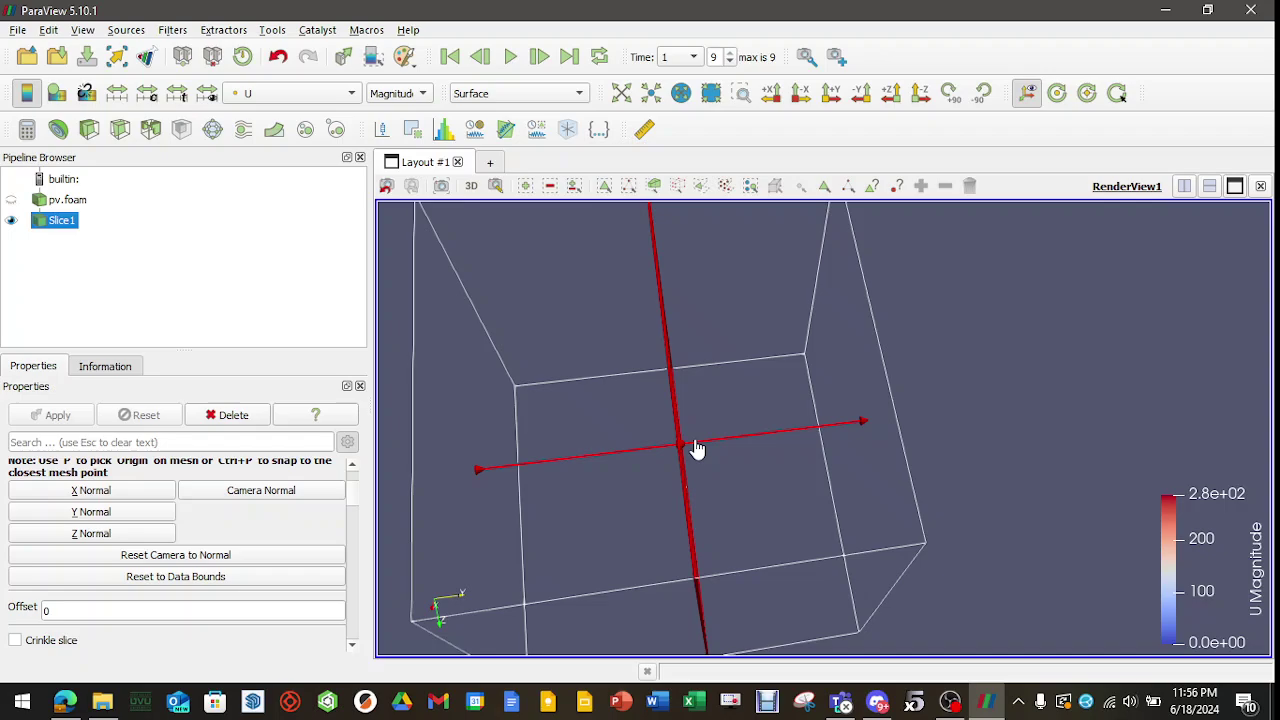
drag(694, 449, 615, 455)
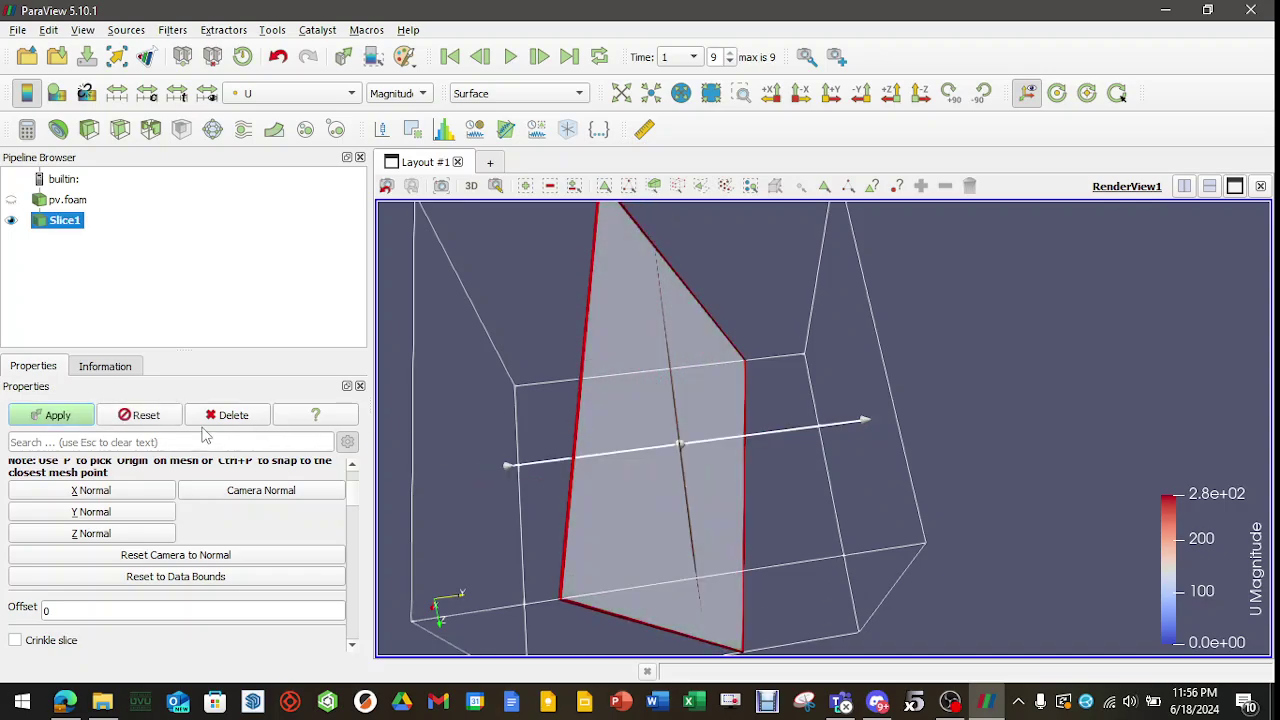
right_click(70, 224)
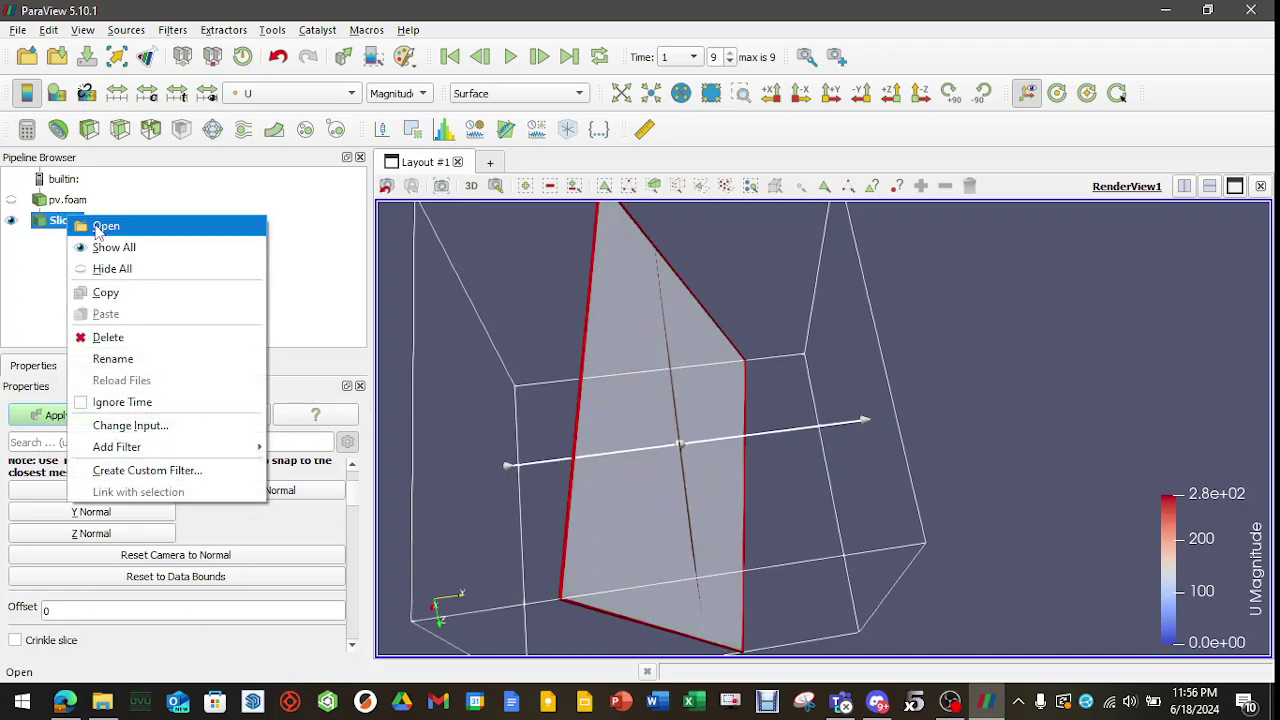
click(118, 334)
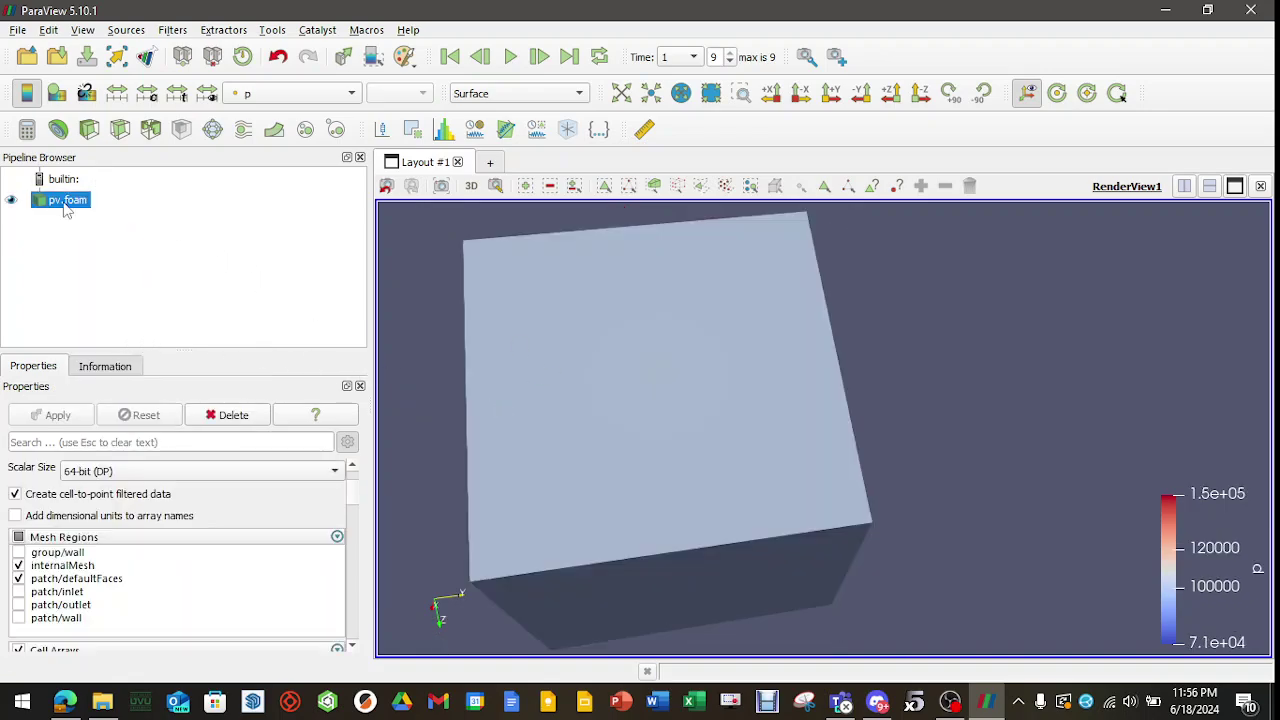
Create a new slice of pv.foam with a plane normal to Y and view it around the rocket
click(134, 216)
click(80, 203)
click(120, 129)
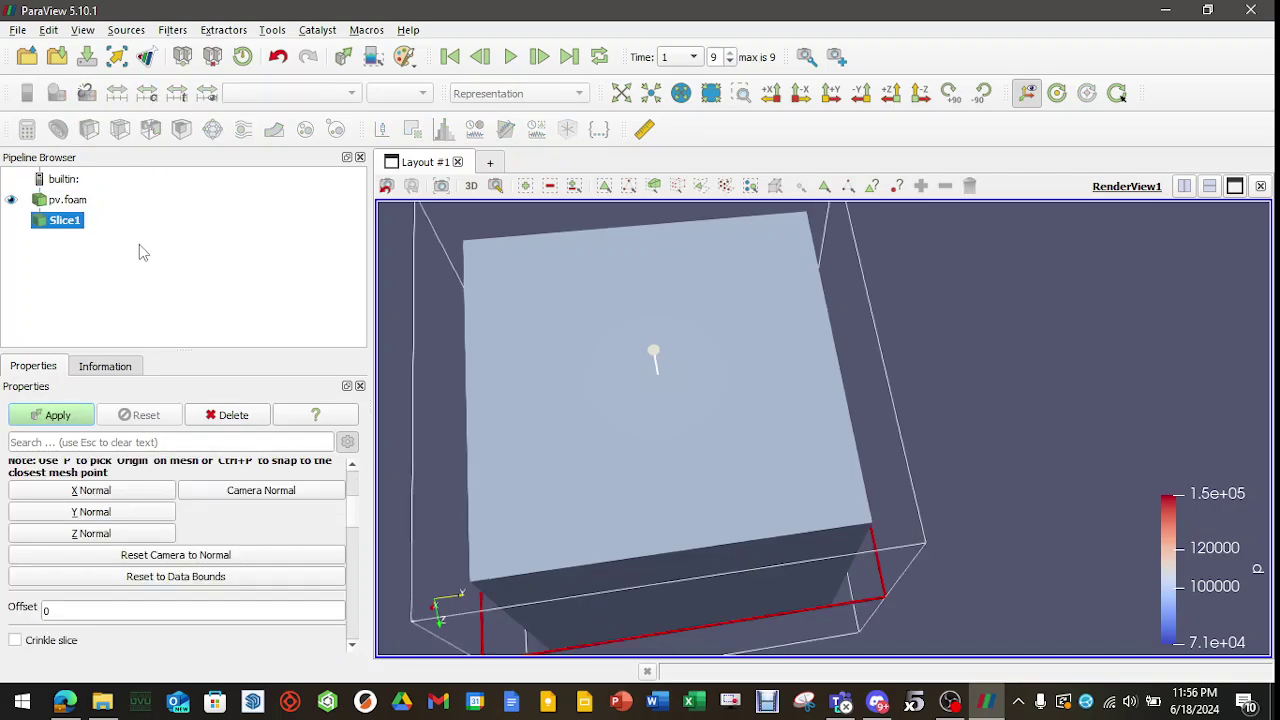
click(103, 512)
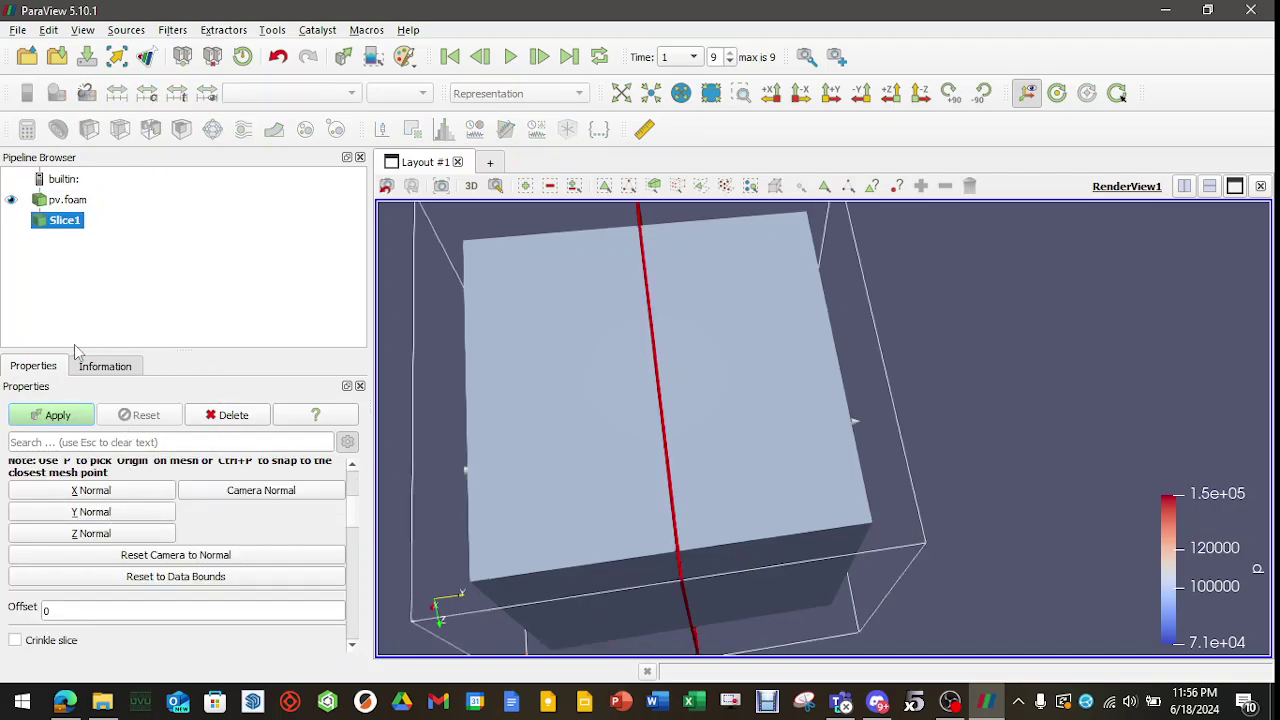
click(59, 418)
drag(749, 443, 834, 394)
scroll(859, 537, up, 4)
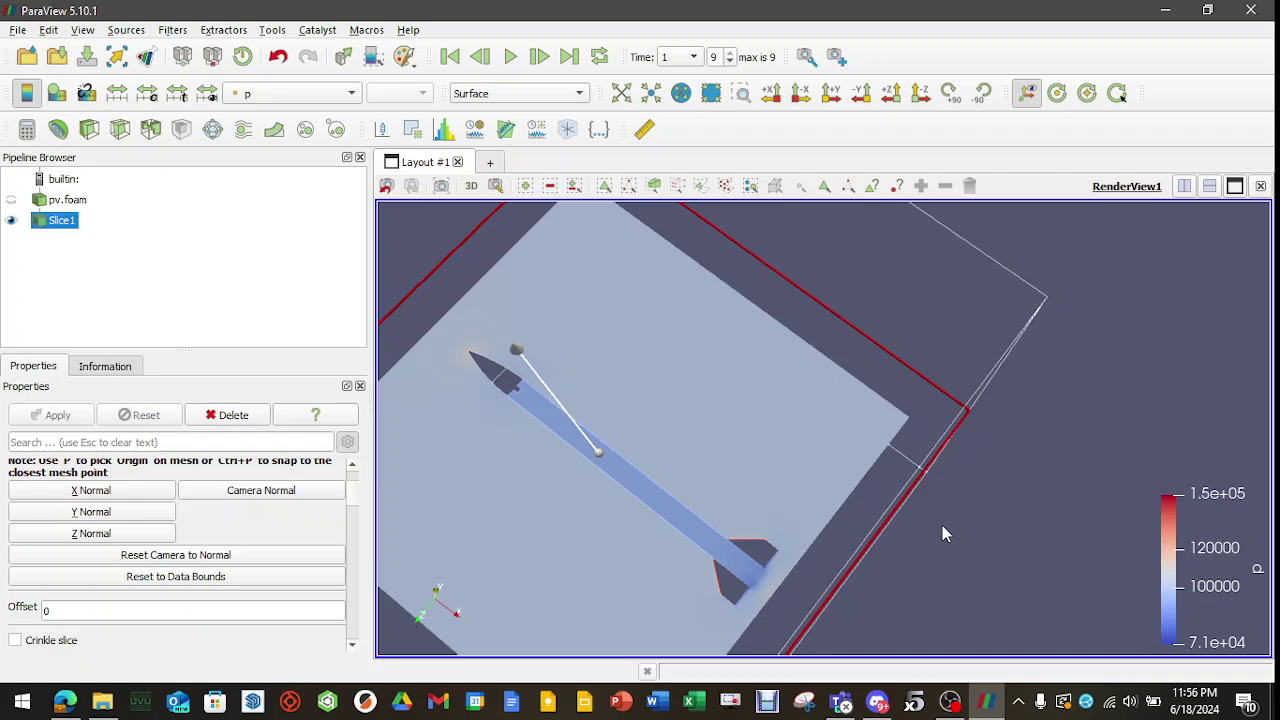
Color the new slice by the U point field's magnitude and look at the flow along the rocket
click(292, 93)
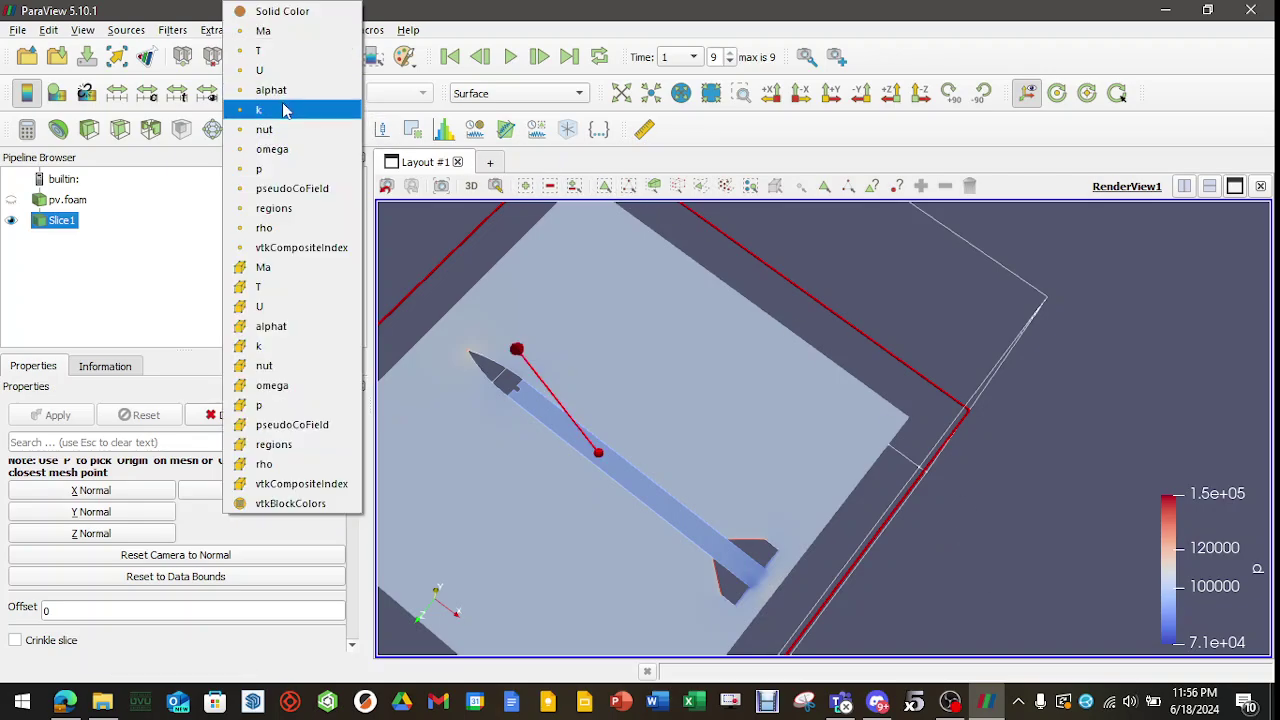
click(268, 71)
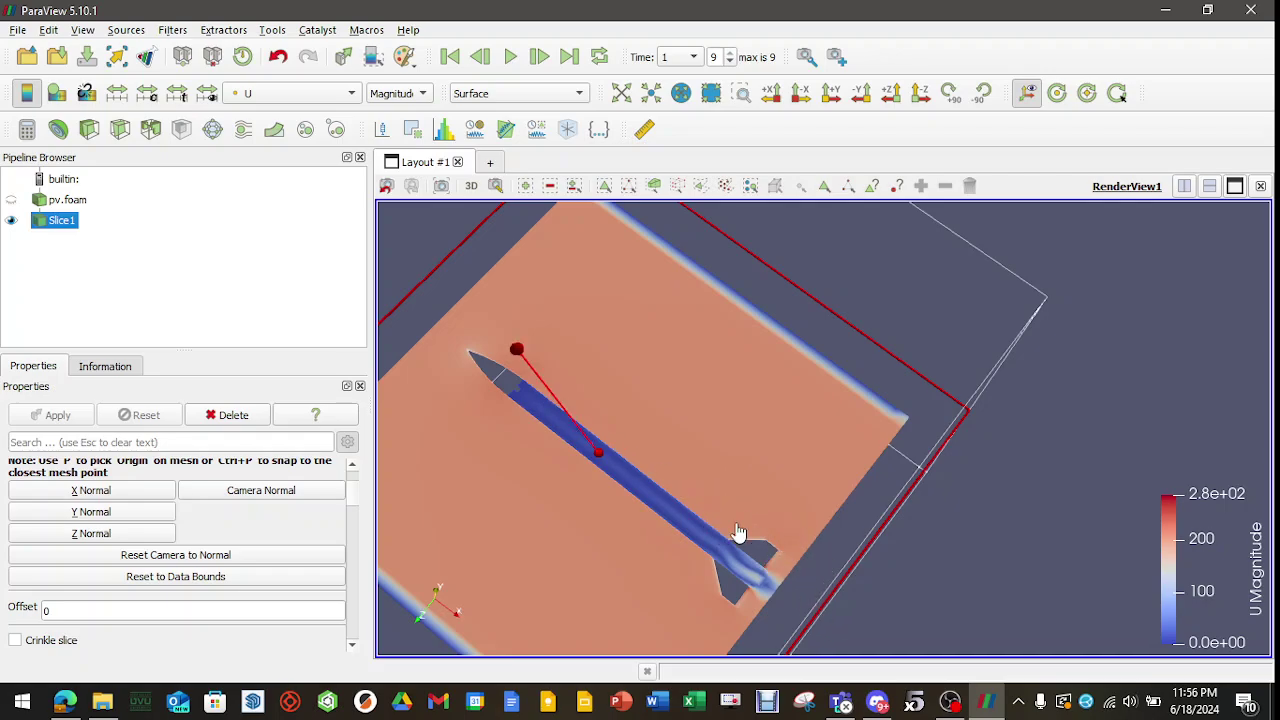
scroll(1048, 451, down, 4)
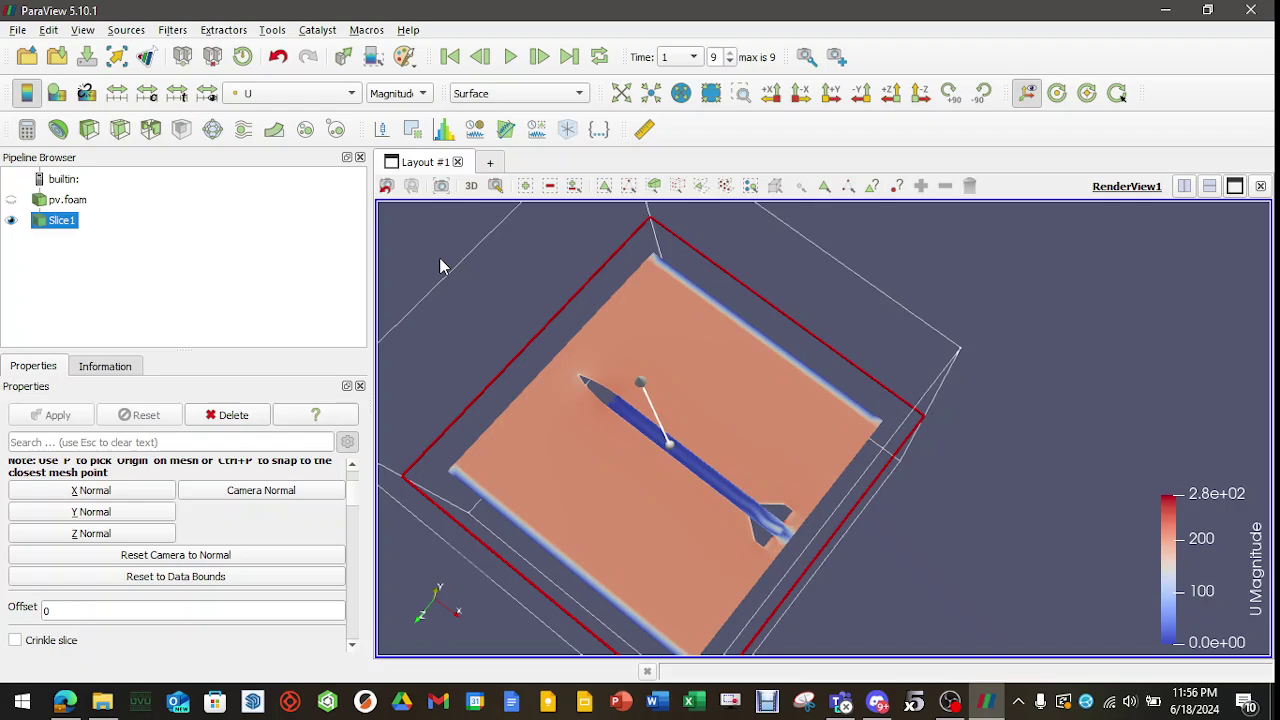
Display the slice as Surface LIC and inspect the flow pattern inside the rocket body and near the fins
click(545, 94)
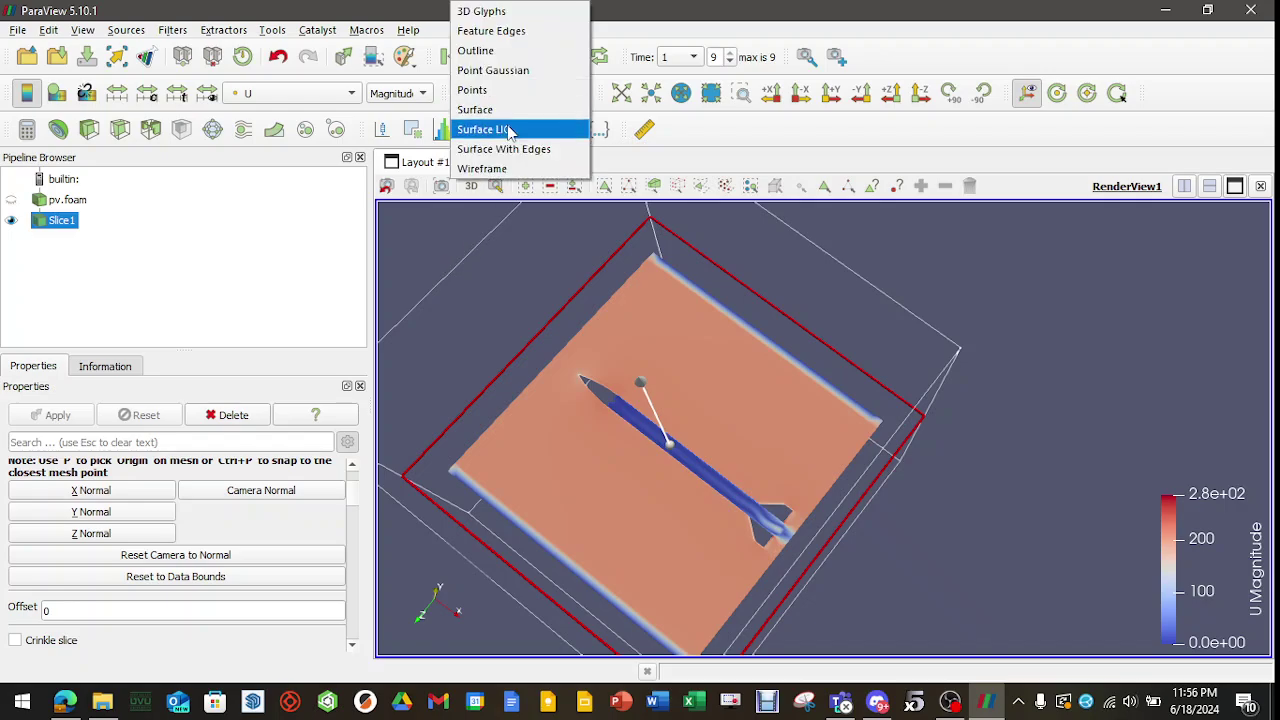
click(510, 130)
drag(586, 443, 711, 494)
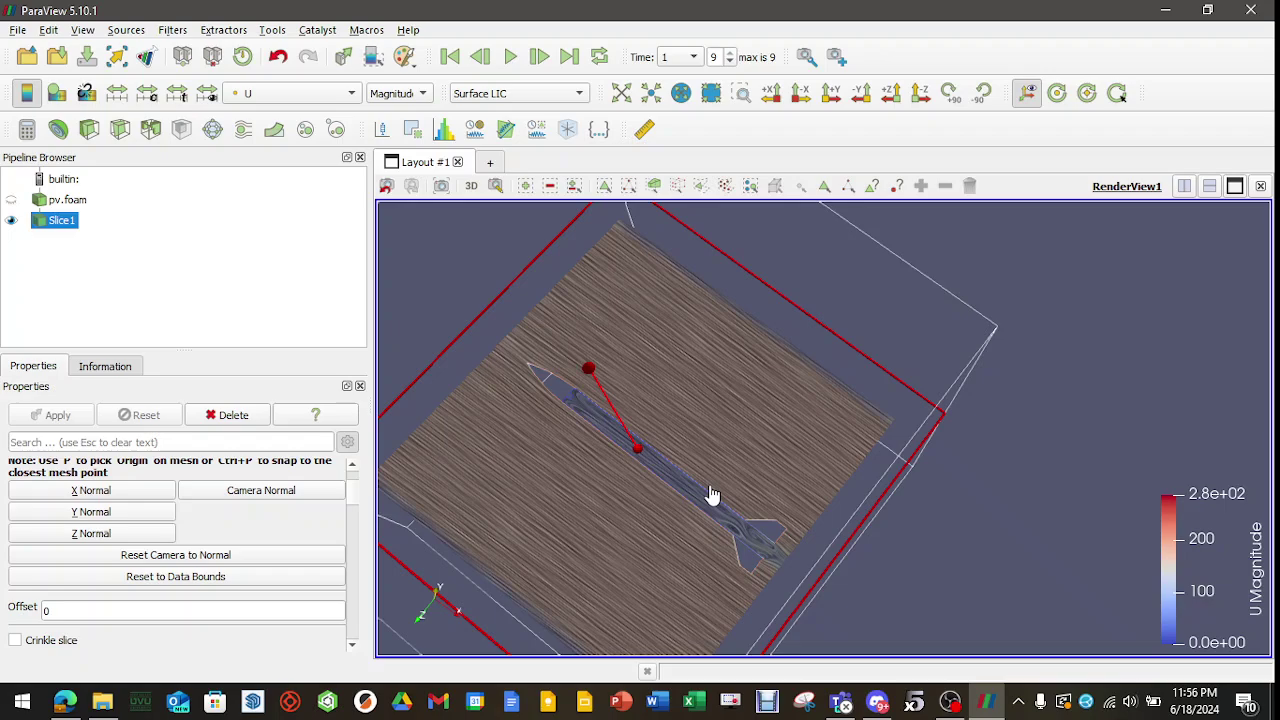
scroll(749, 506, up, 3)
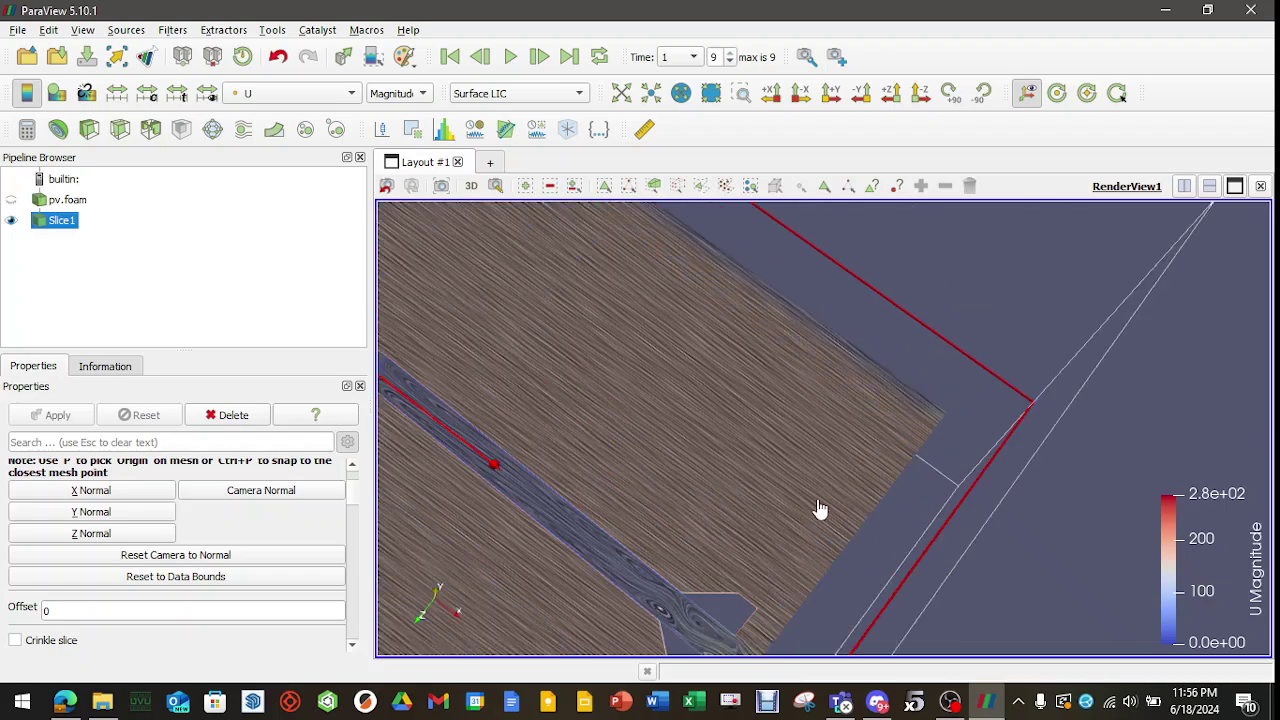
scroll(1048, 538, down, 5)
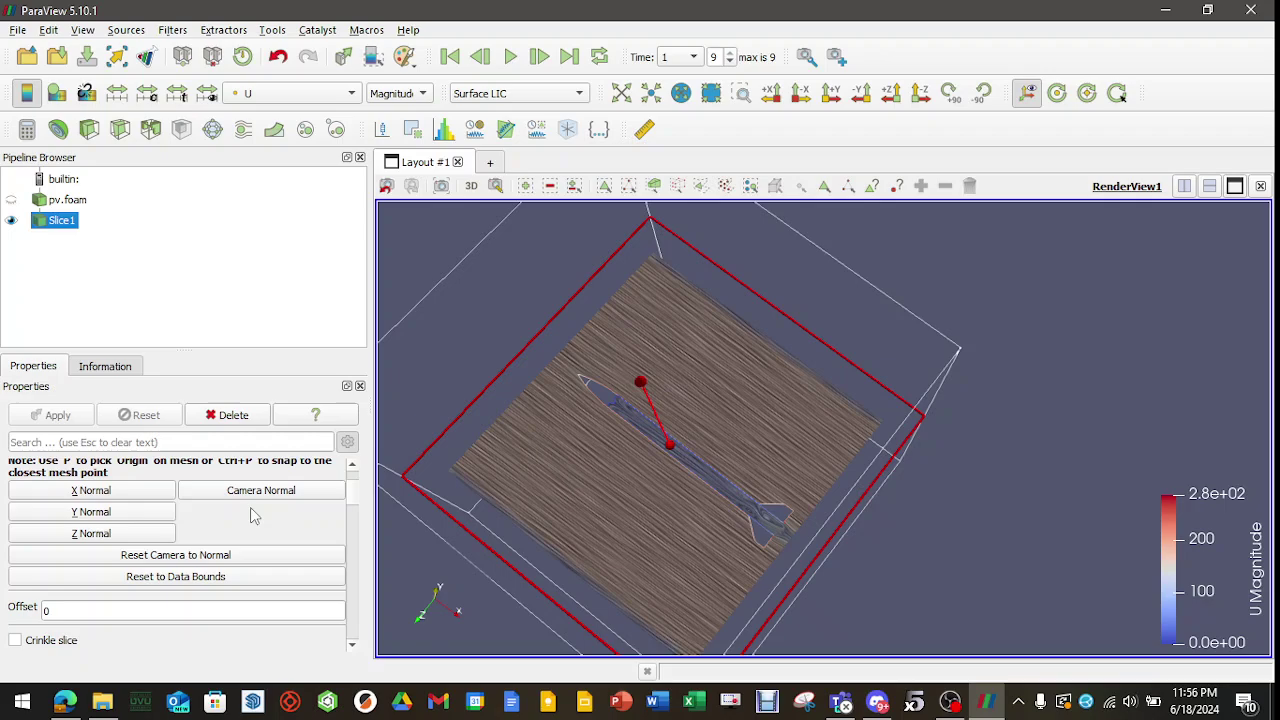
Set the slice's Surface LIC rendering color mode to Multiply
scroll(355, 518, down, 10)
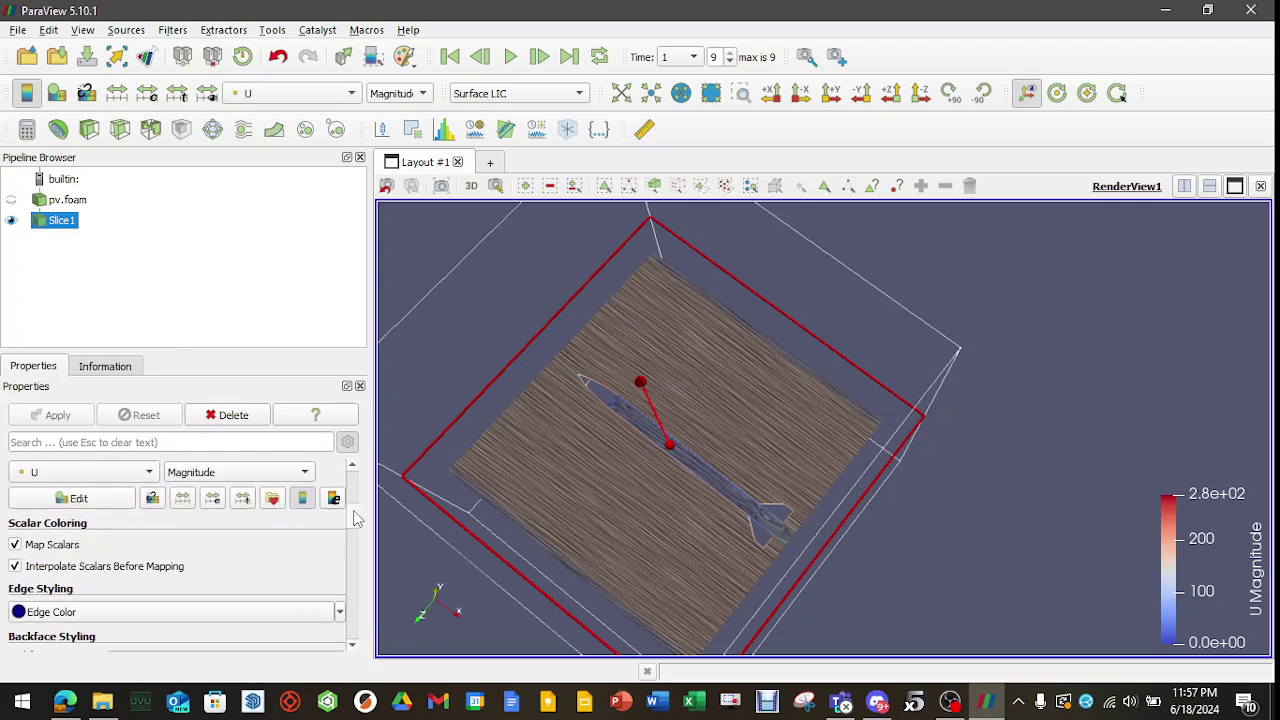
scroll(355, 518, down, 10)
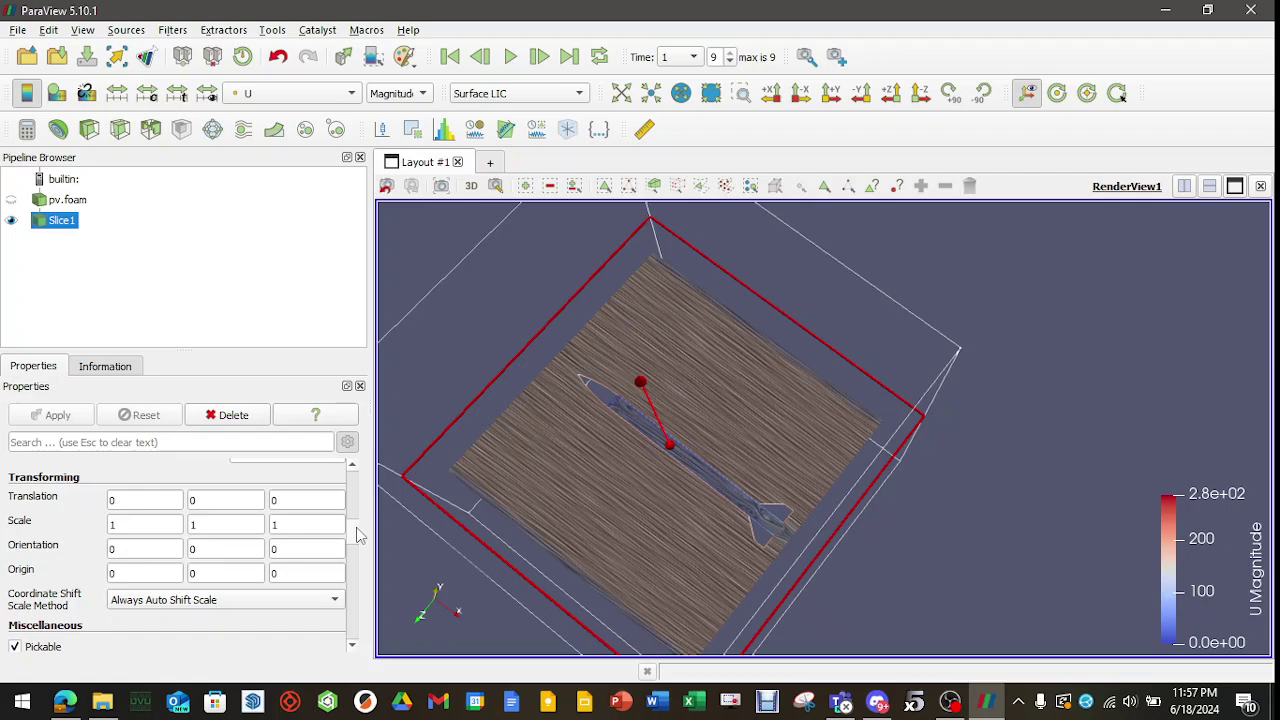
scroll(360, 540, down, 10)
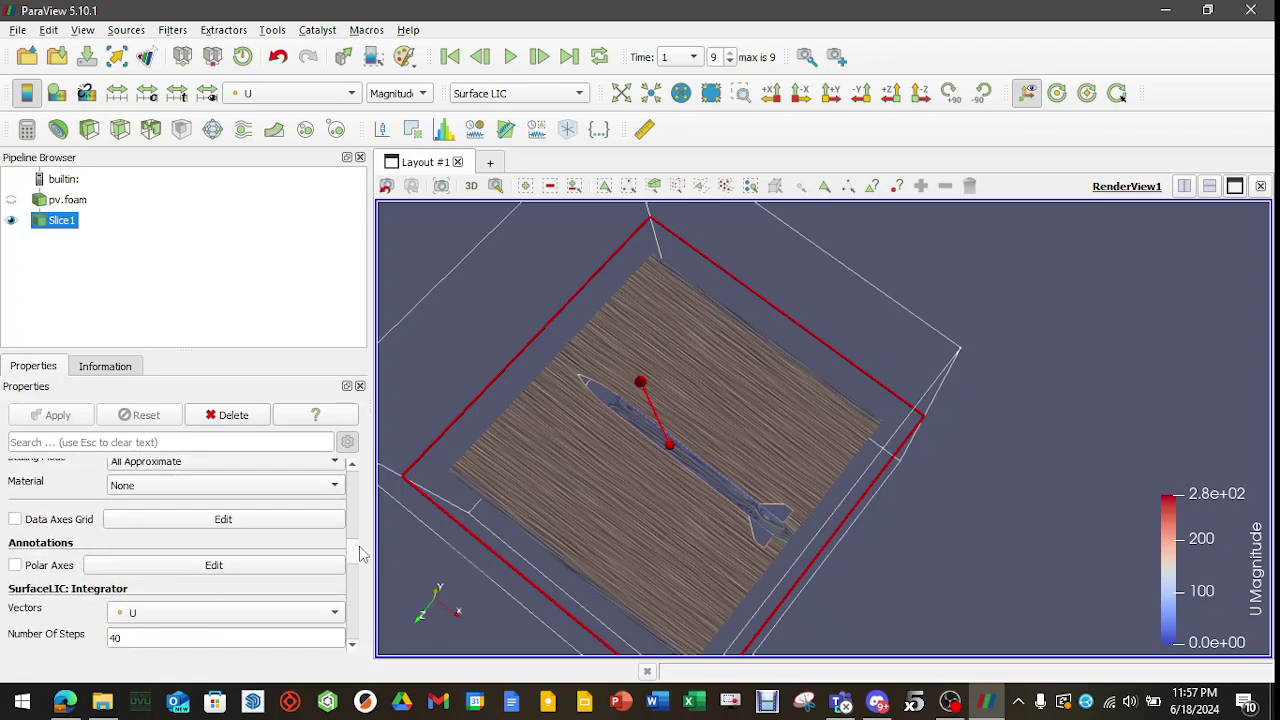
scroll(363, 557, down, 1)
scroll(363, 560, down, 3)
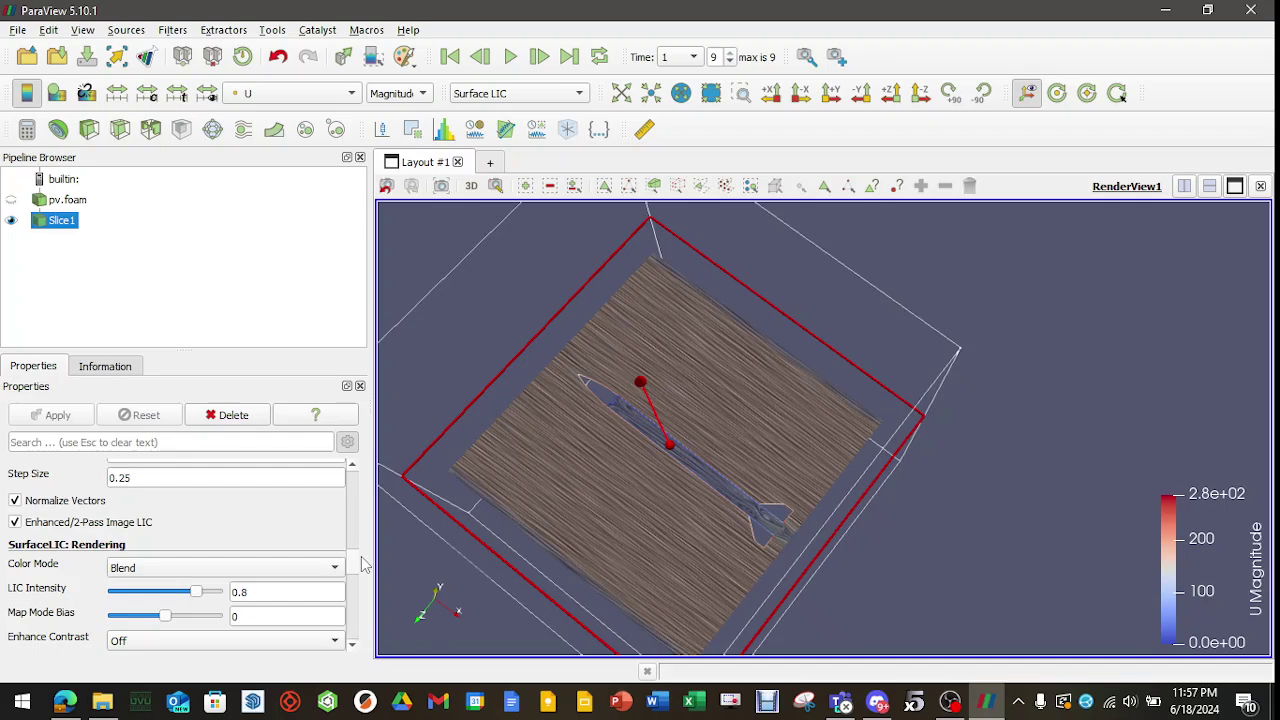
click(141, 569)
click(143, 586)
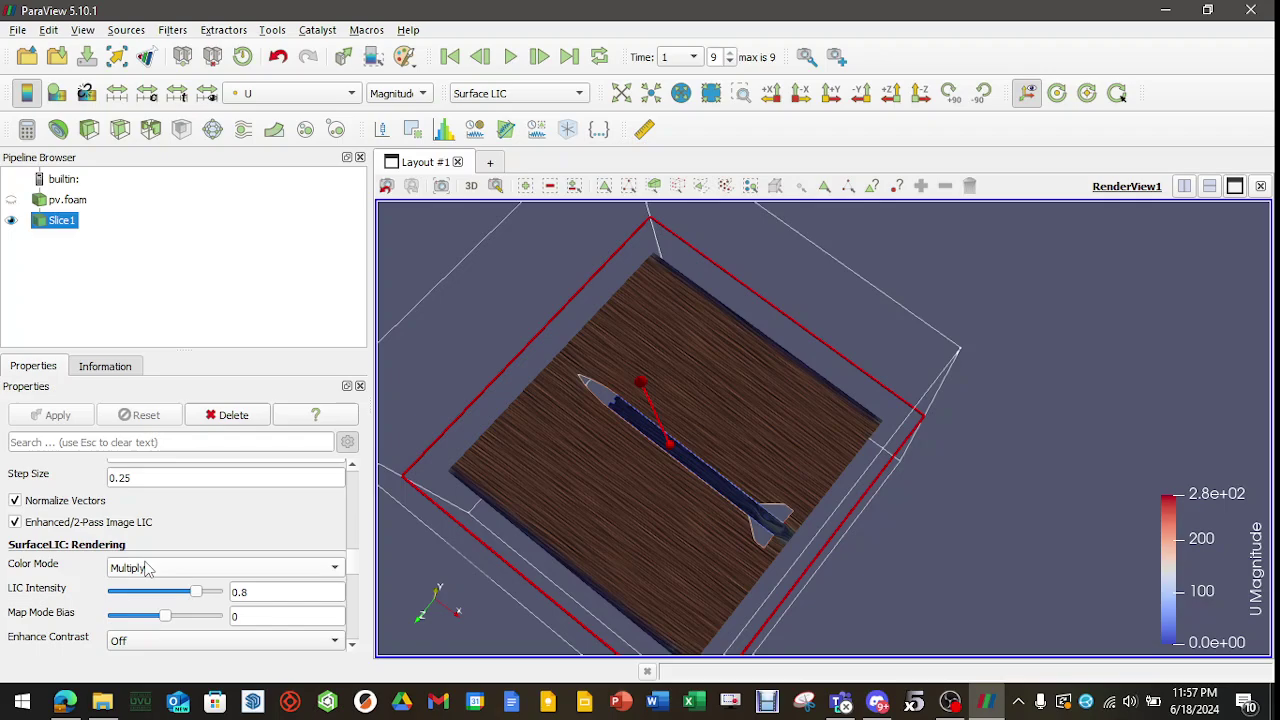
Set the slice's Surface LIC contrast enhancement to Color Only and hide its plane widget
click(122, 641)
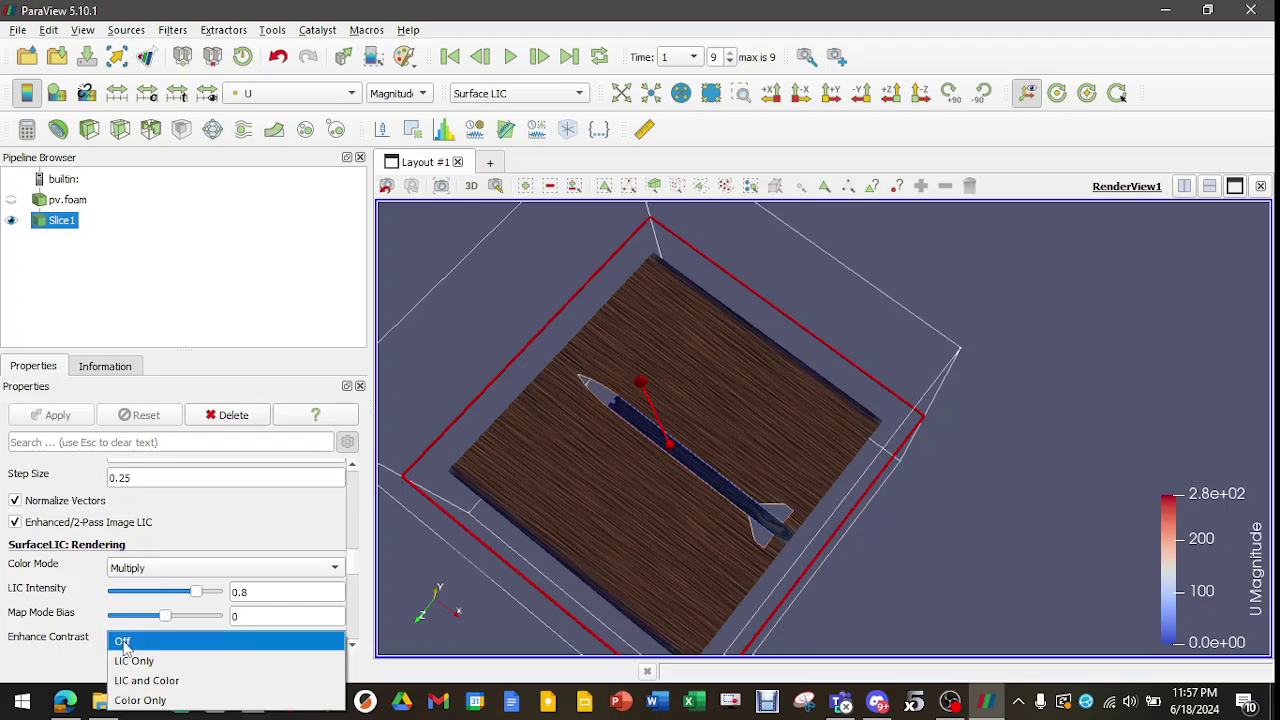
click(128, 697)
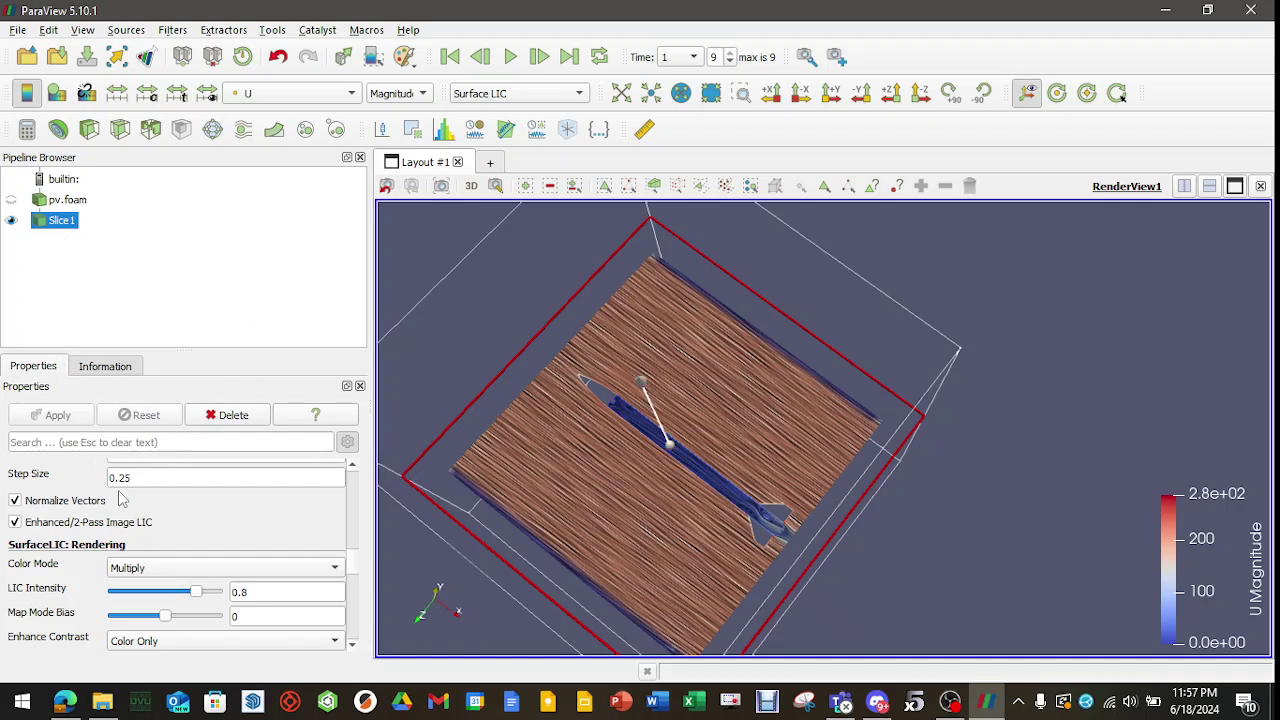
drag(357, 561, 351, 466)
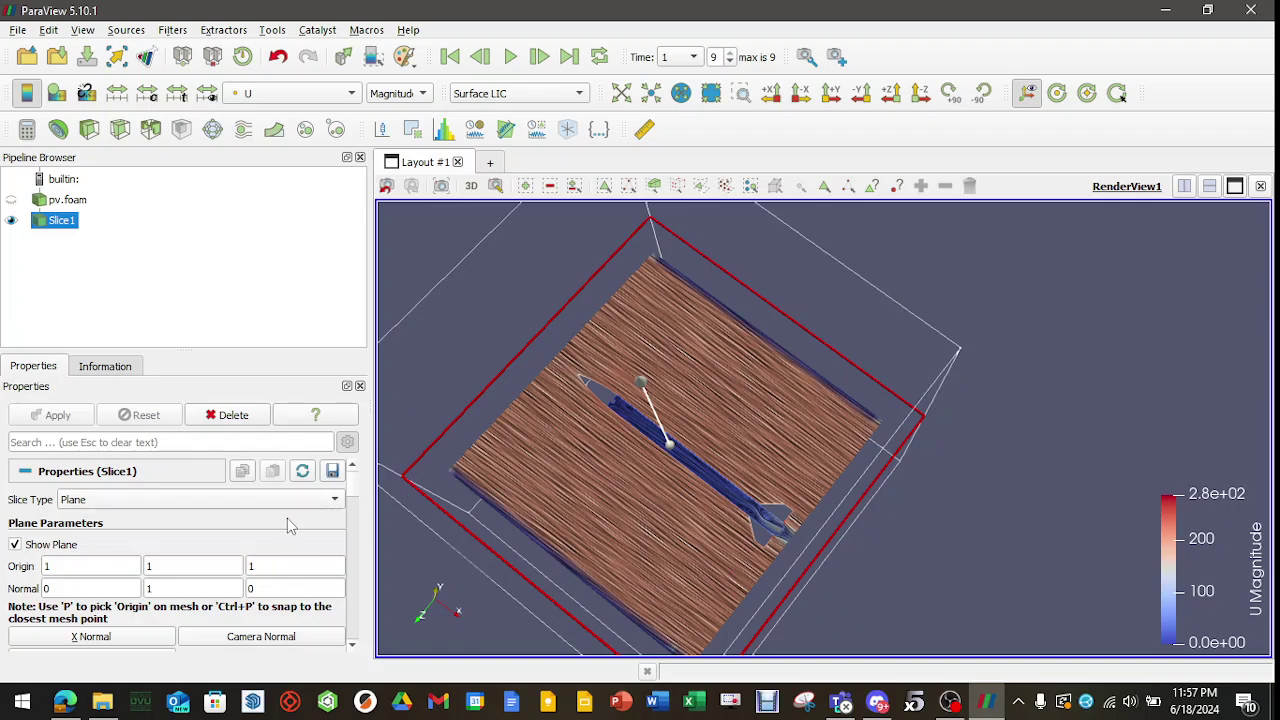
click(15, 545)
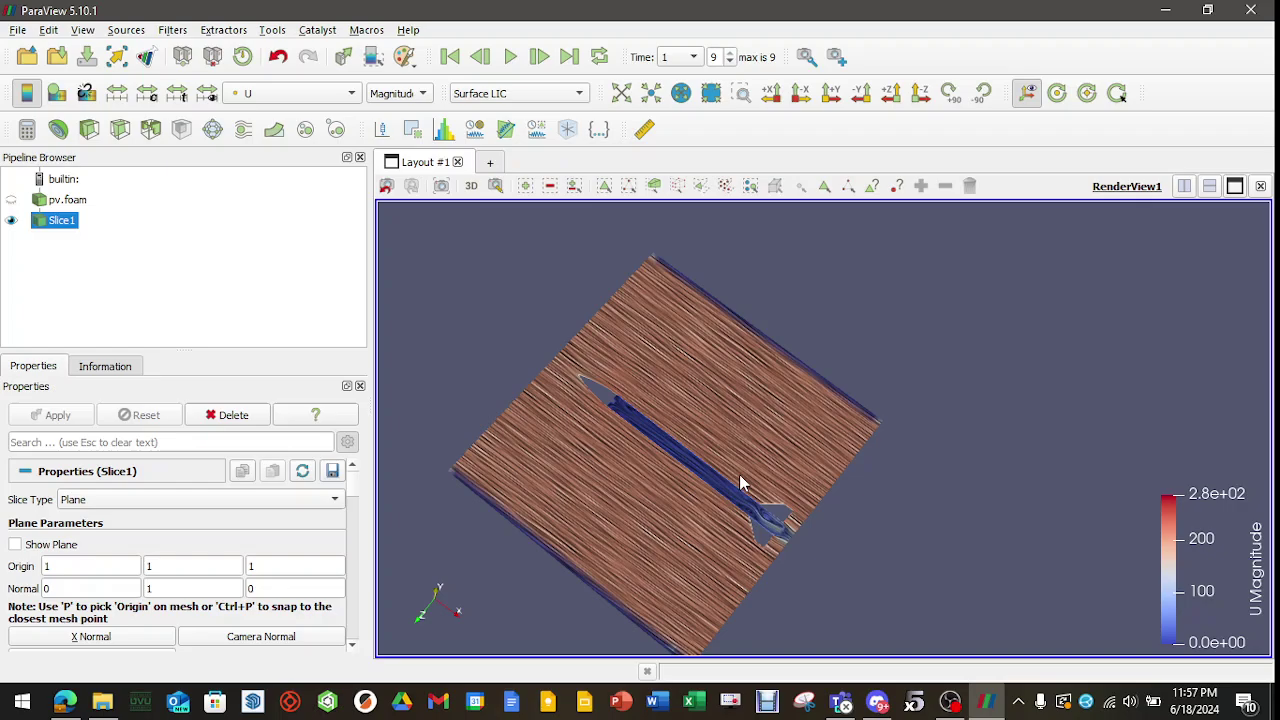
Examine the Surface LIC flow pattern around the rocket's fins and tail, along its body and at the nose cone
drag(924, 556, 816, 392)
right_drag(816, 398, 706, 566)
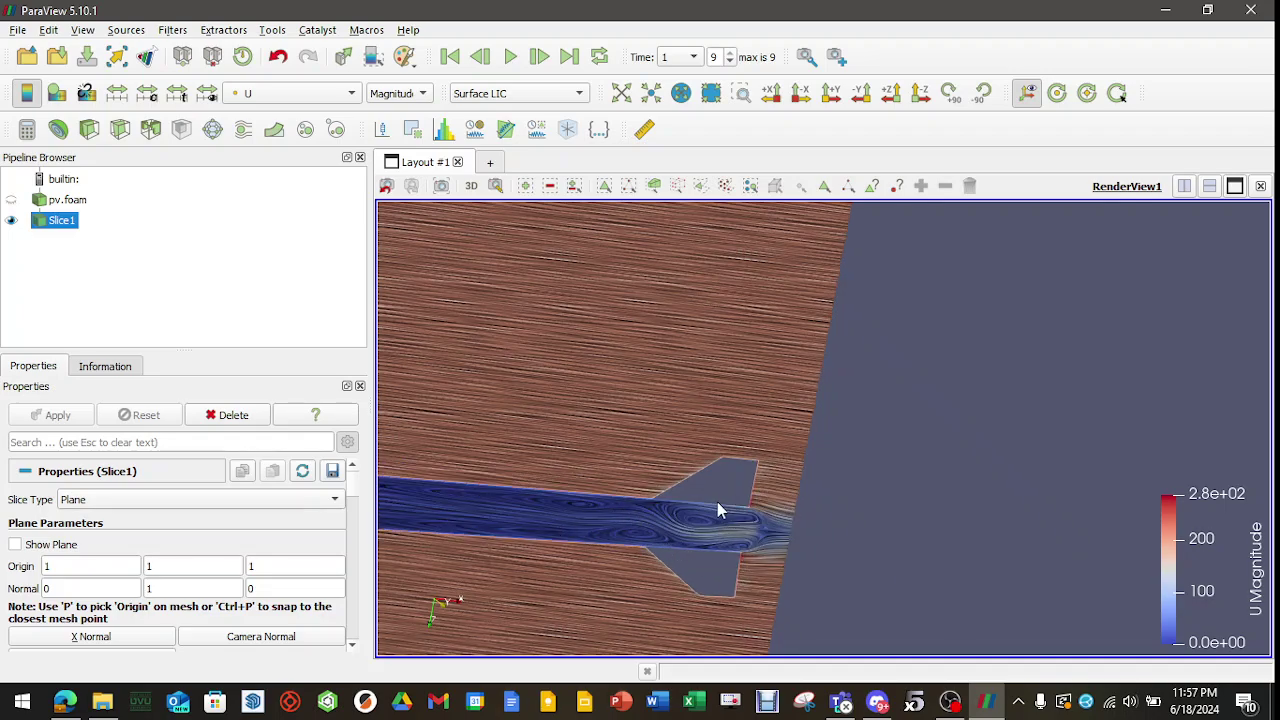
scroll(638, 555, up, 2)
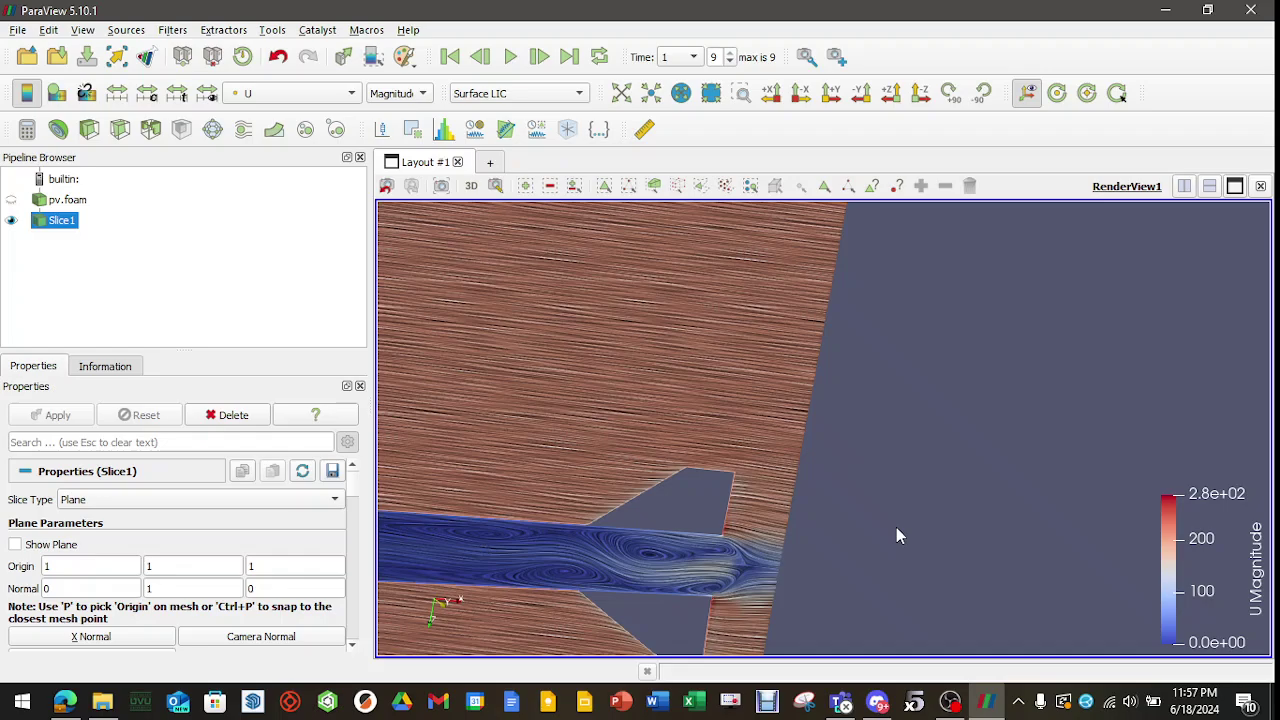
drag(897, 536, 862, 560)
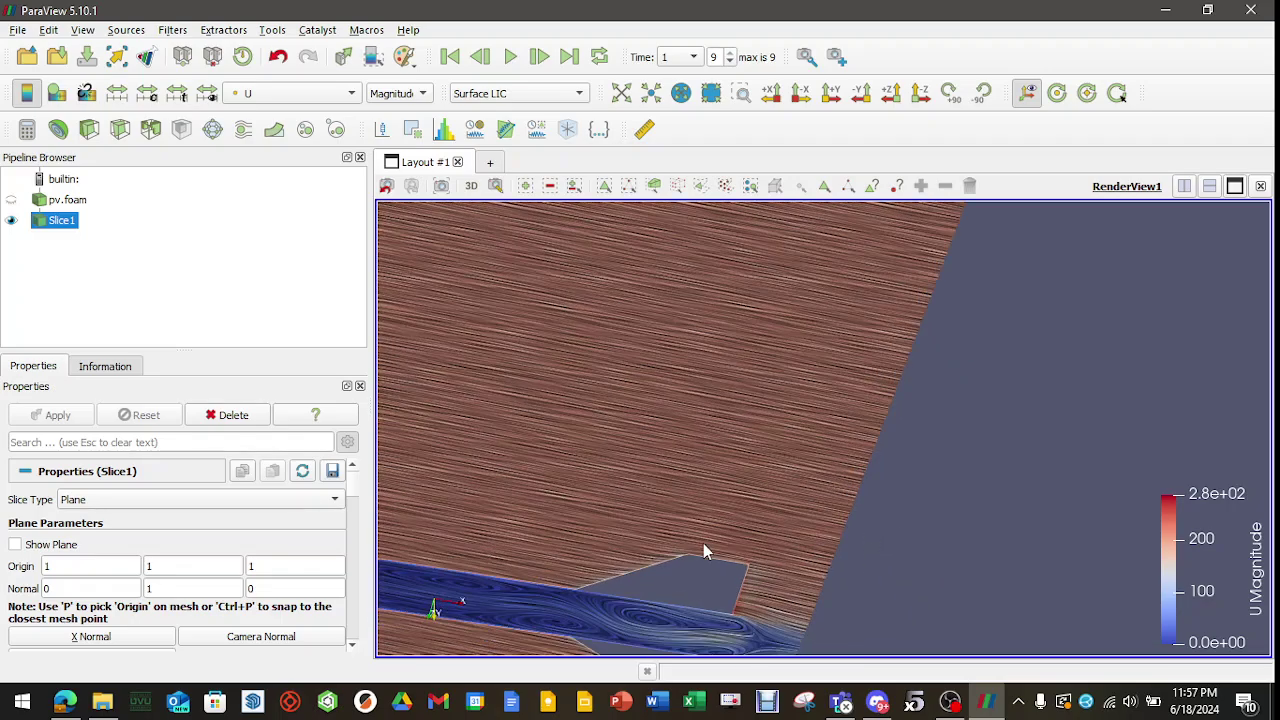
drag(705, 551, 743, 622)
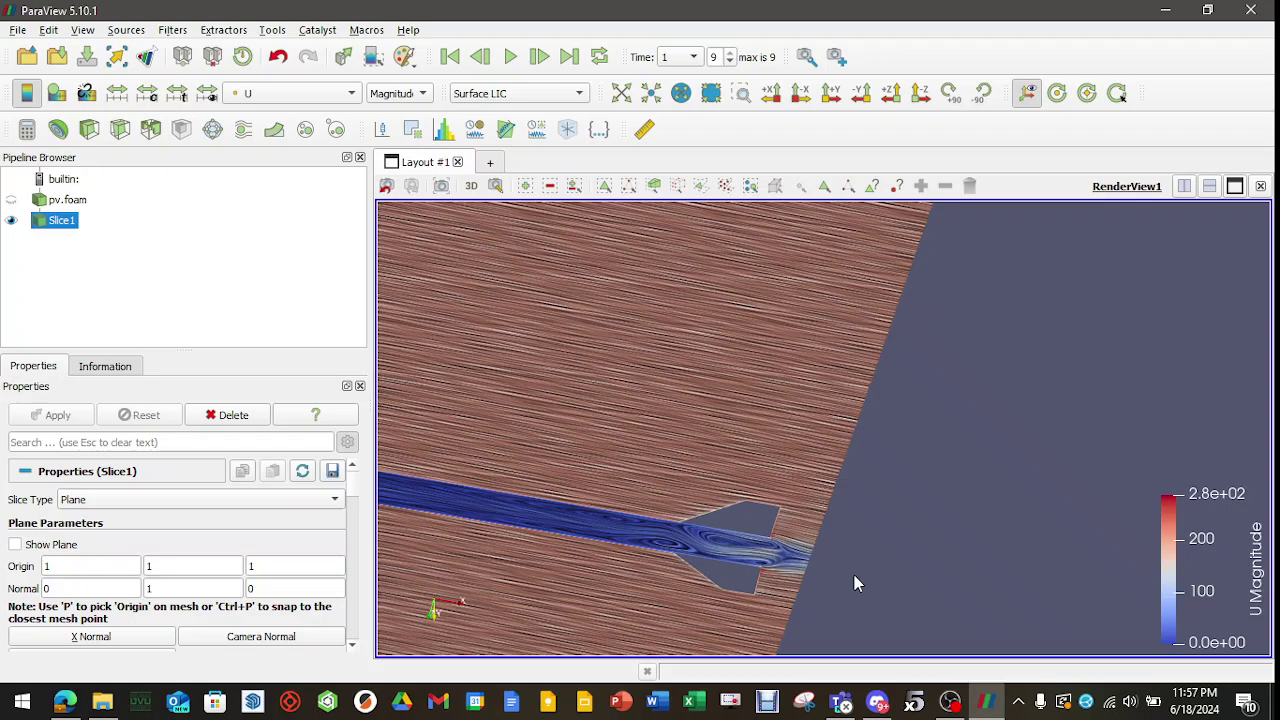
scroll(605, 548, down, 5)
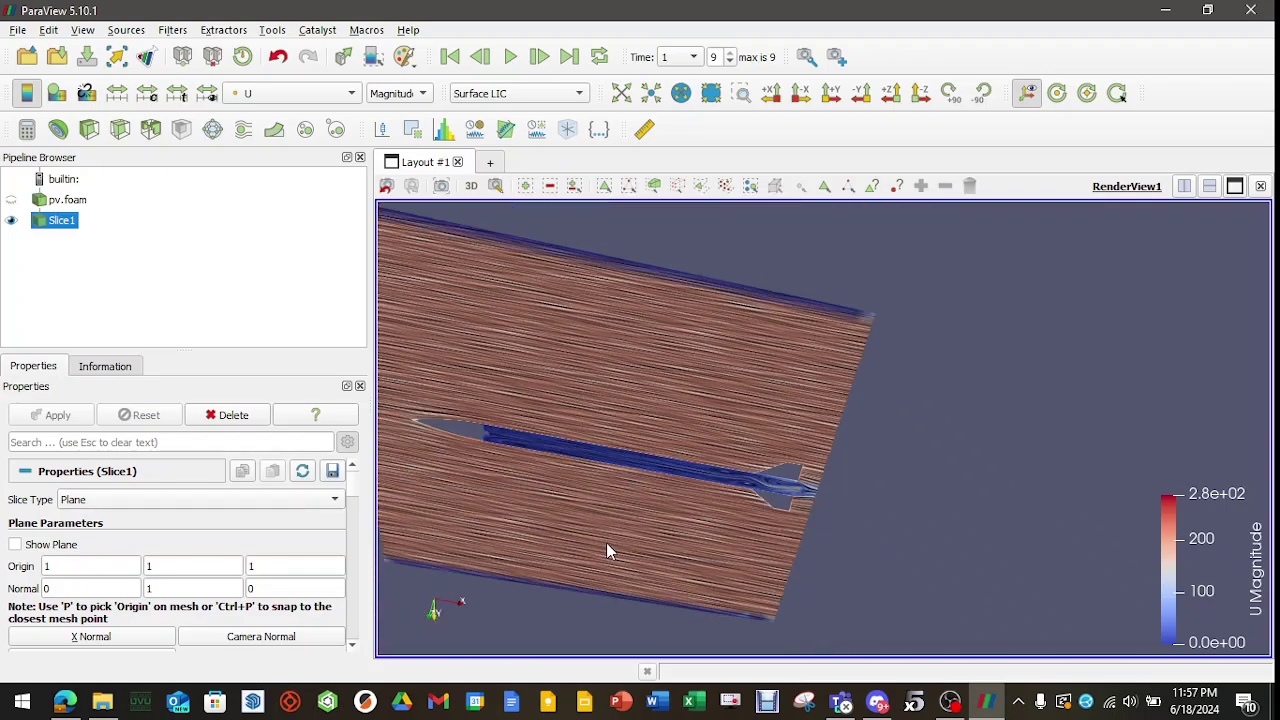
drag(922, 387, 914, 340)
drag(740, 609, 800, 612)
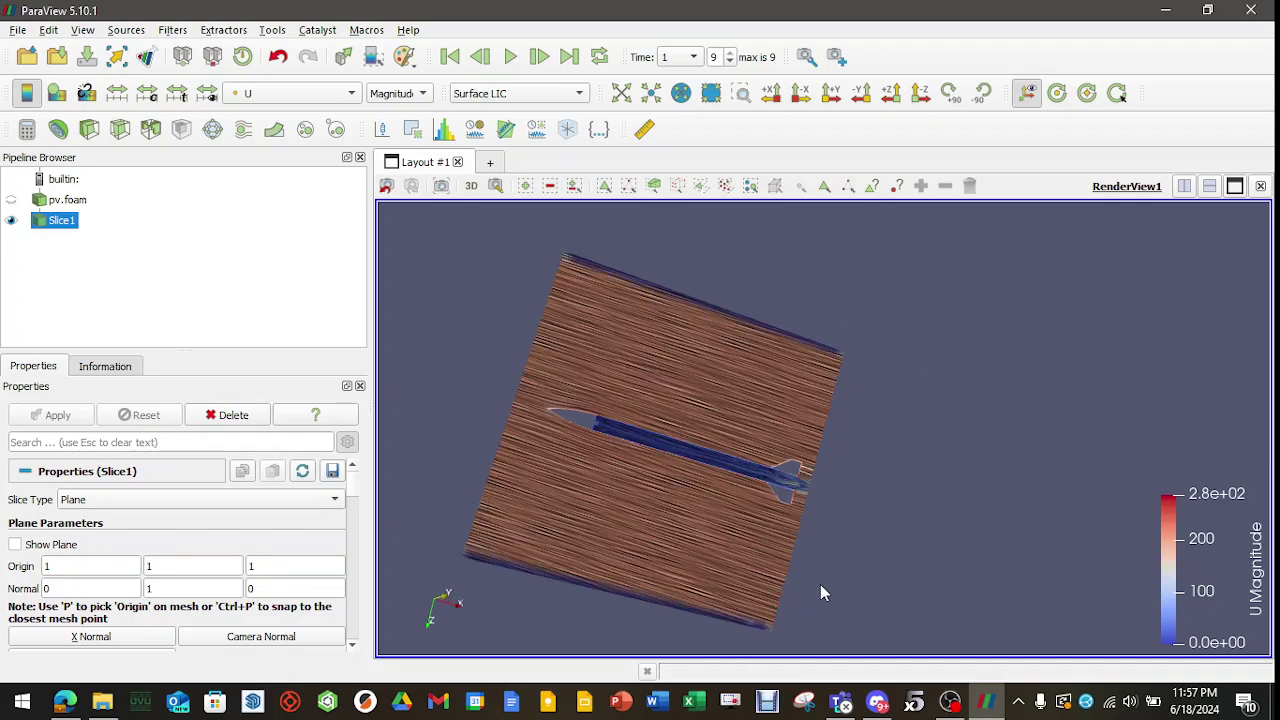
scroll(591, 397, up, 5)
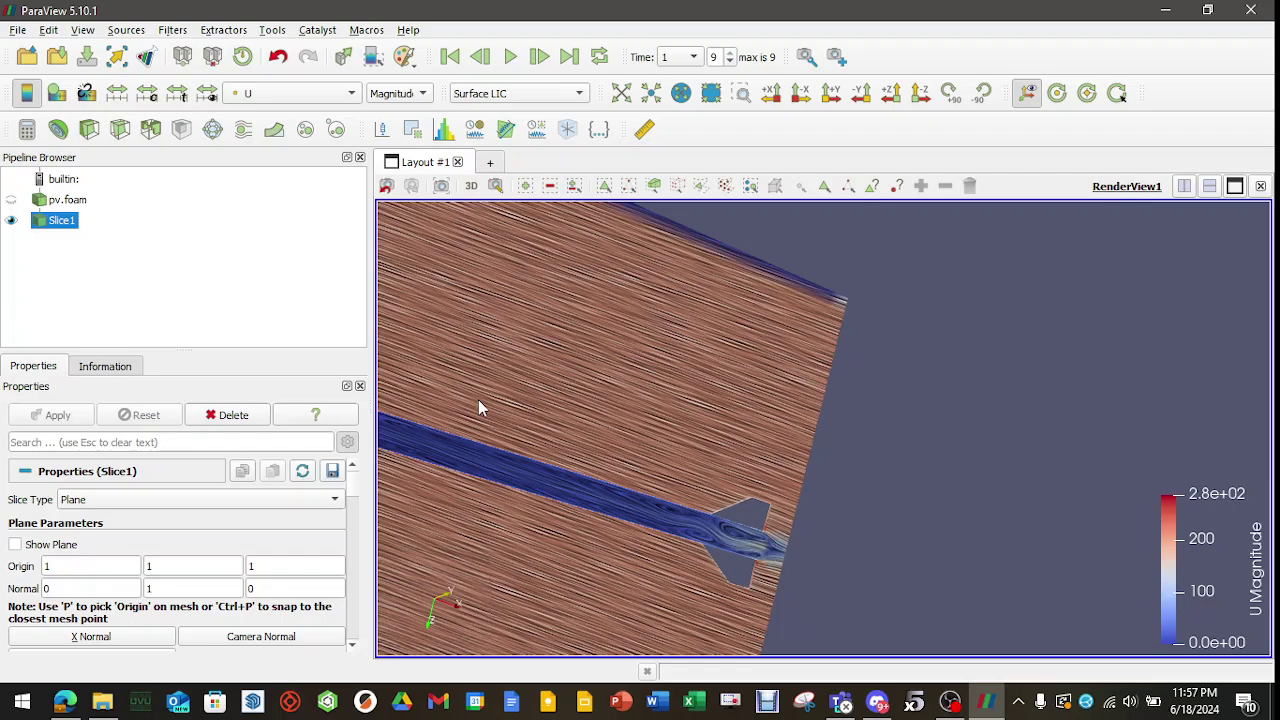
middle_drag(967, 417, 1168, 451)
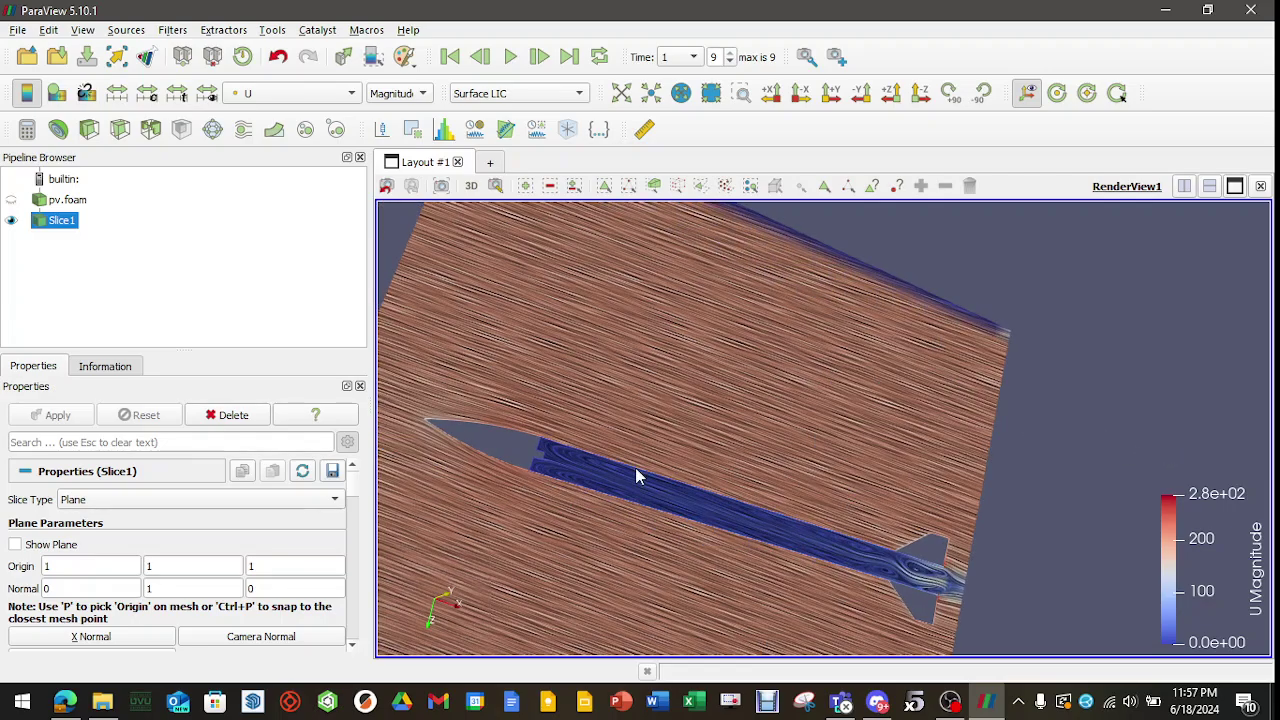
scroll(540, 418, up, 3)
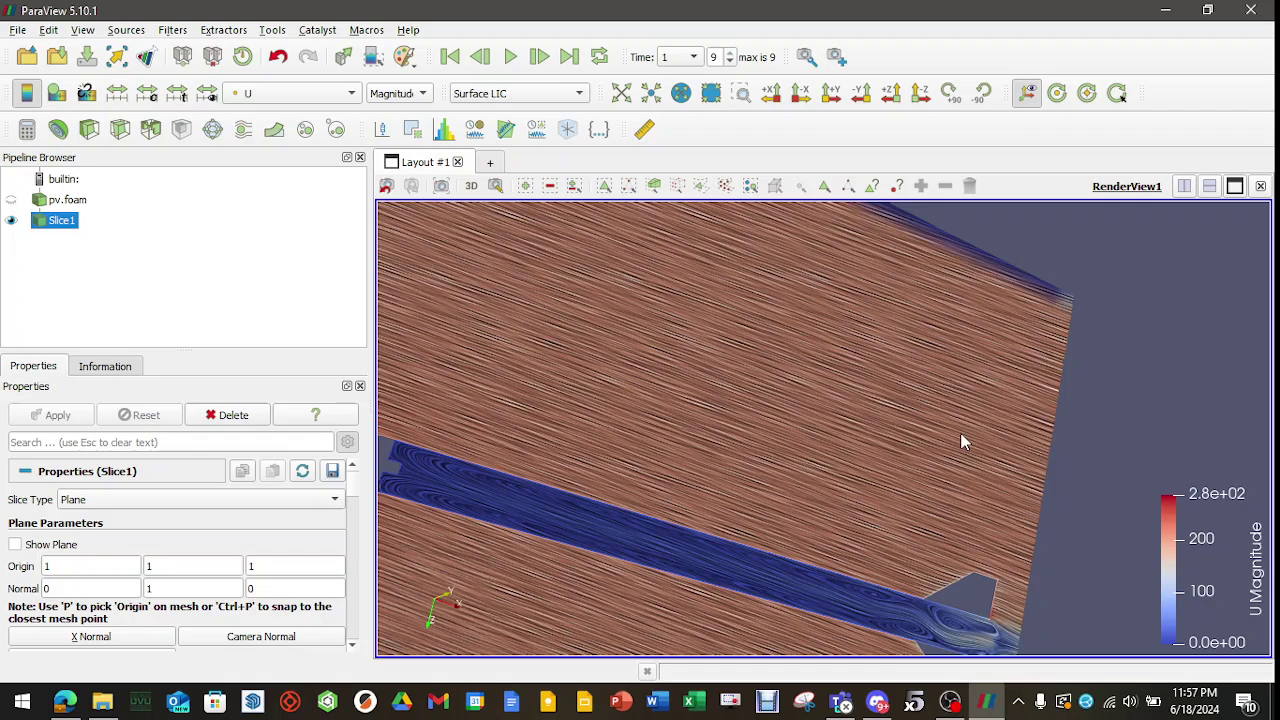
middle_drag(688, 417, 992, 455)
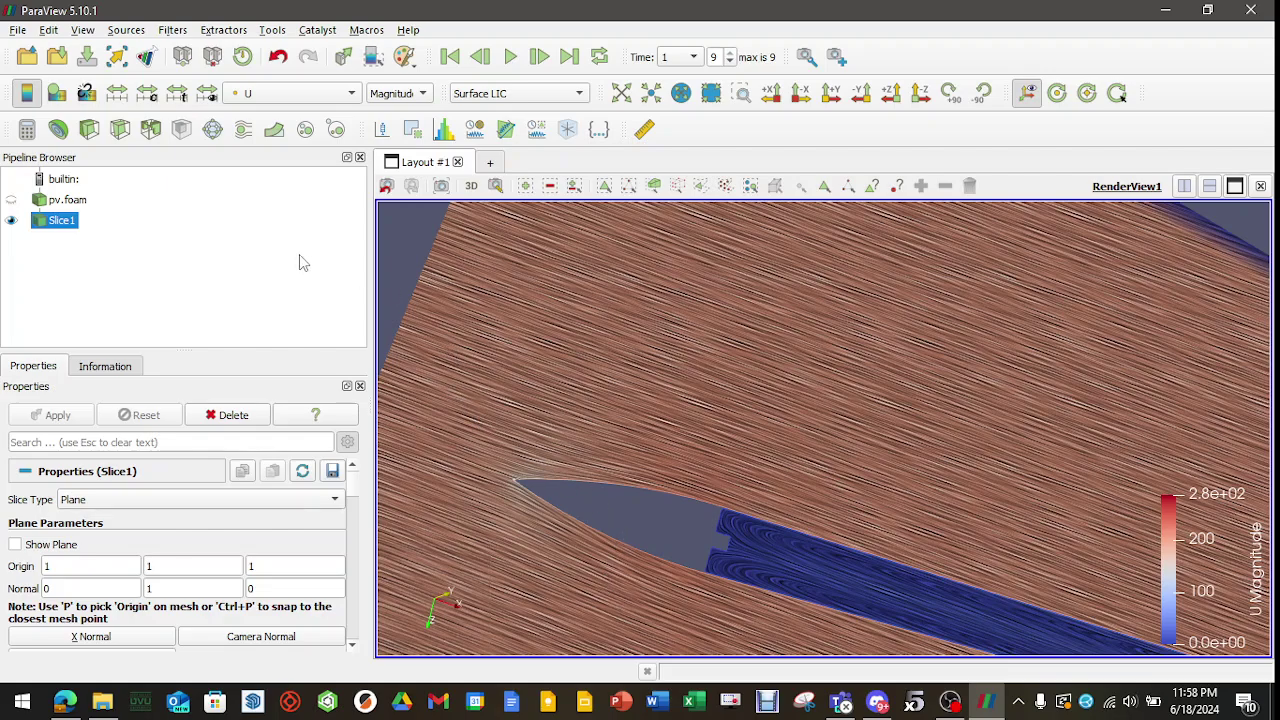
Delete the slice and bring the whole pv.foam domain into view
click(210, 268)
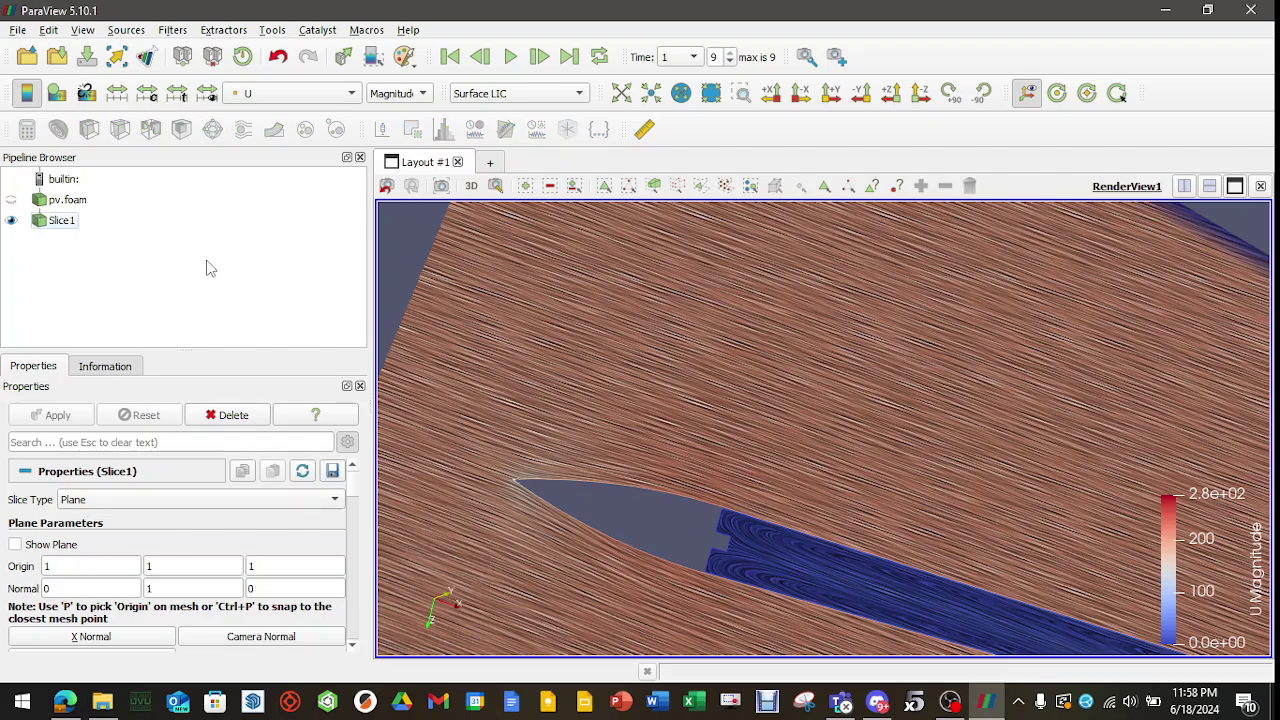
click(57, 222)
click(230, 415)
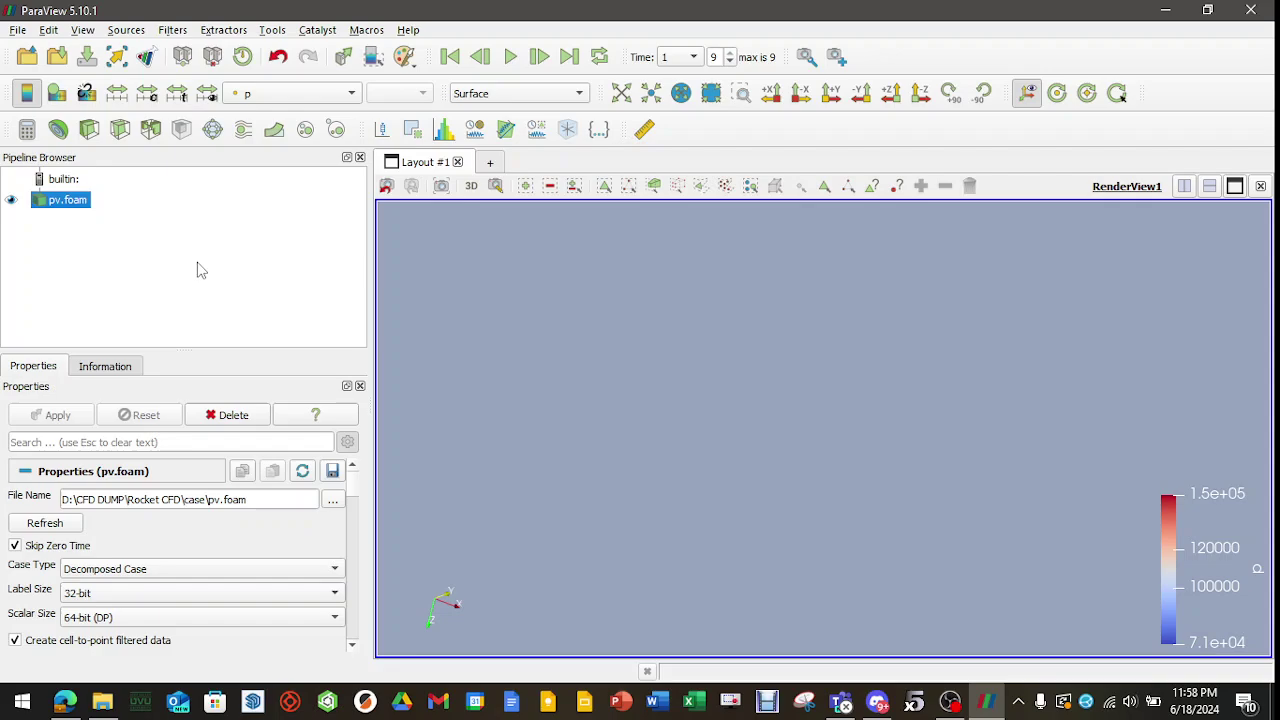
scroll(765, 504, down, 5)
drag(764, 493, 566, 451)
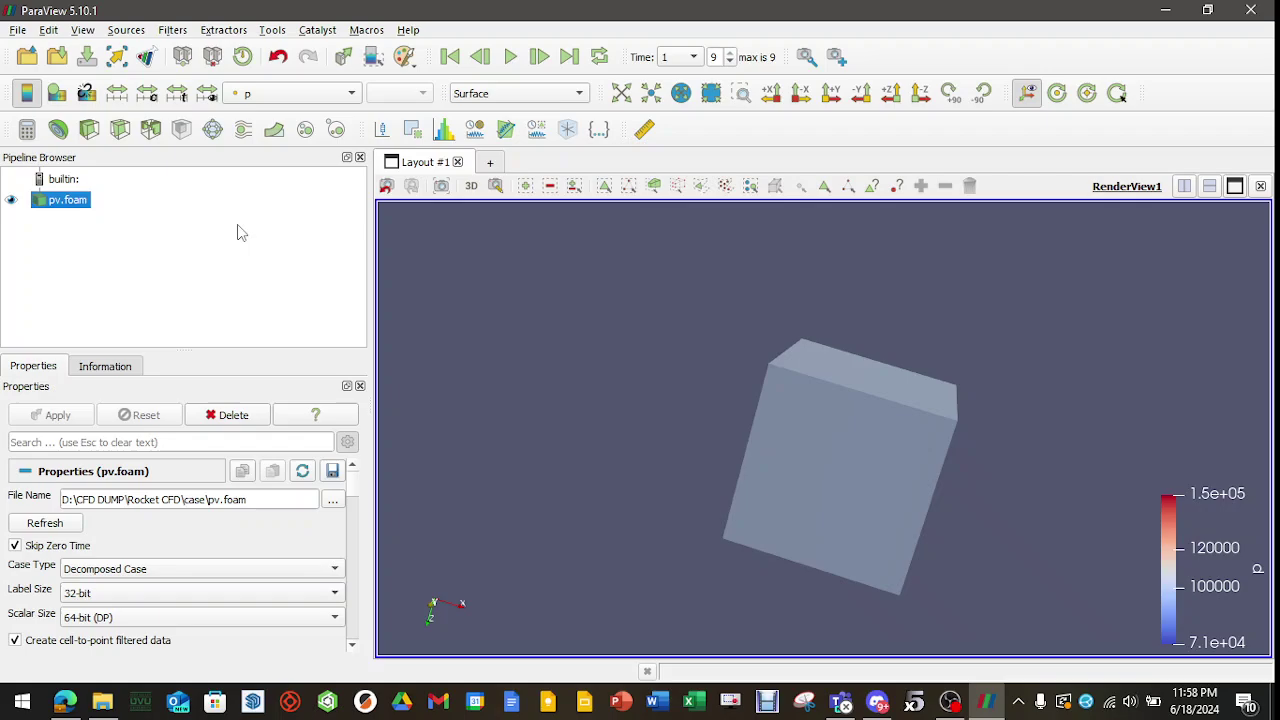
Create a Stream Tracer on pv.foam with the U vectors and a Point Cloud seed type
click(243, 130)
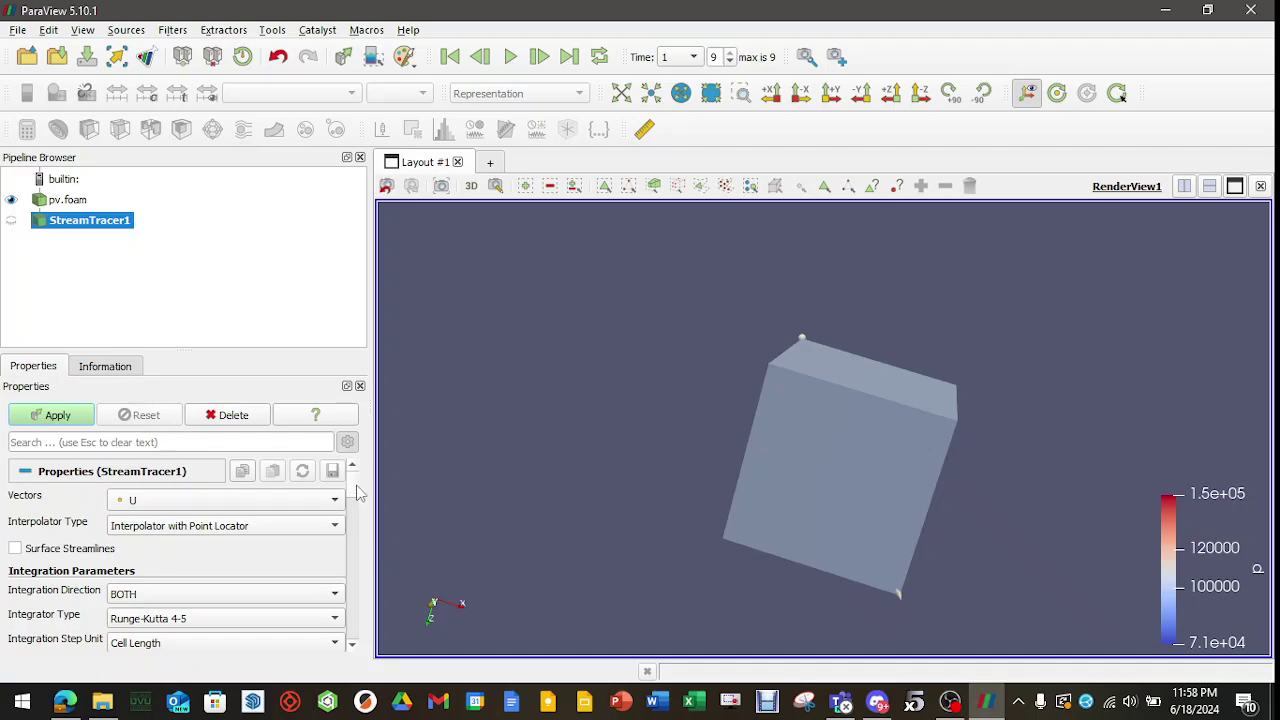
drag(356, 487, 360, 544)
scroll(360, 512, down, 1)
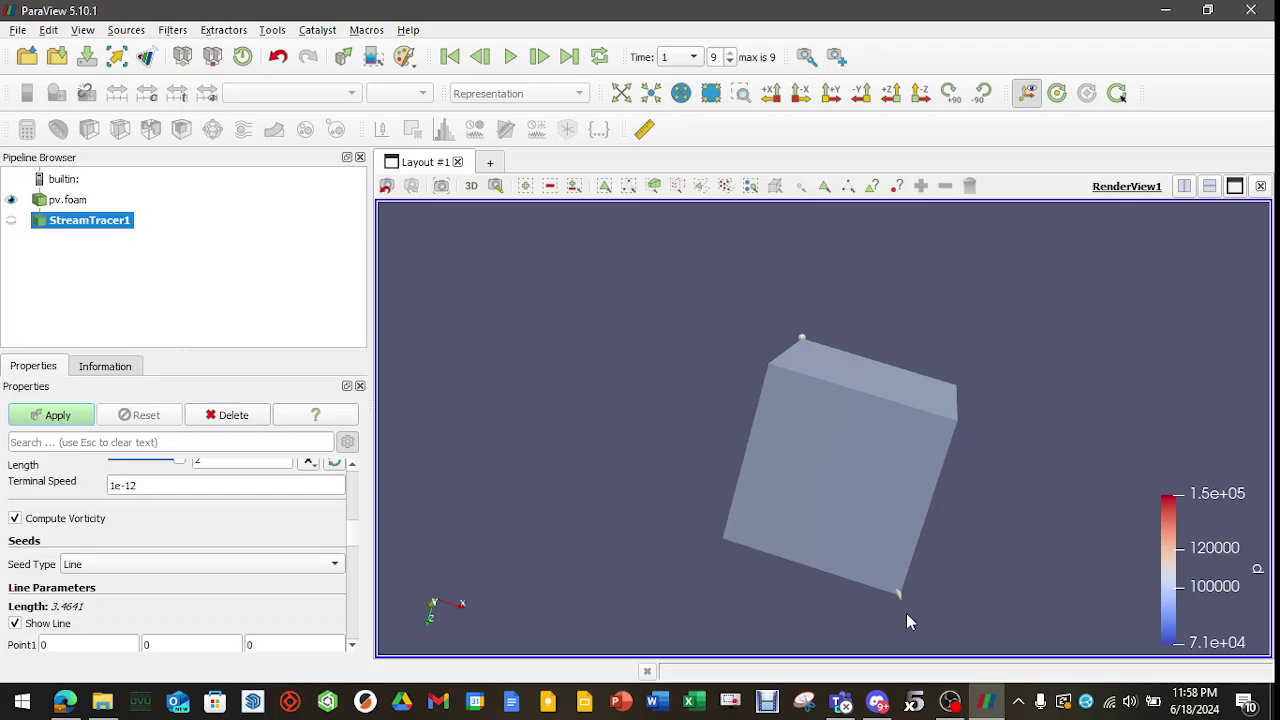
click(128, 566)
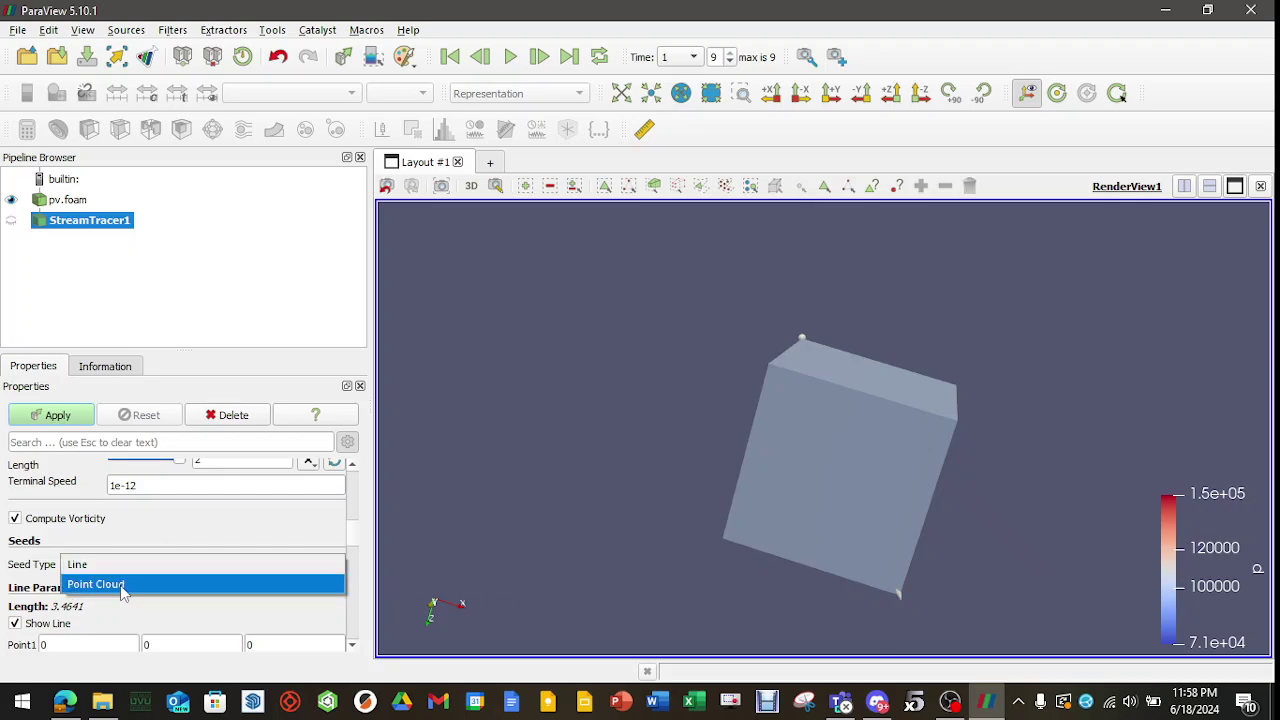
click(121, 586)
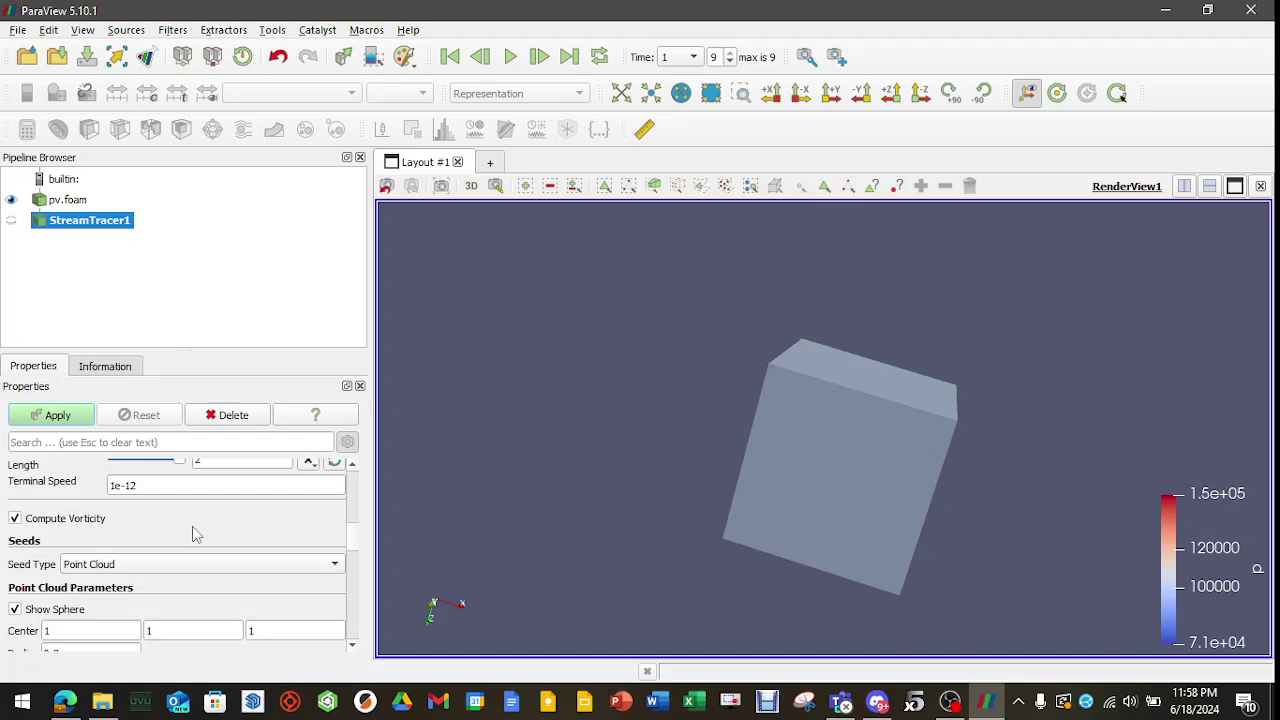
click(58, 414)
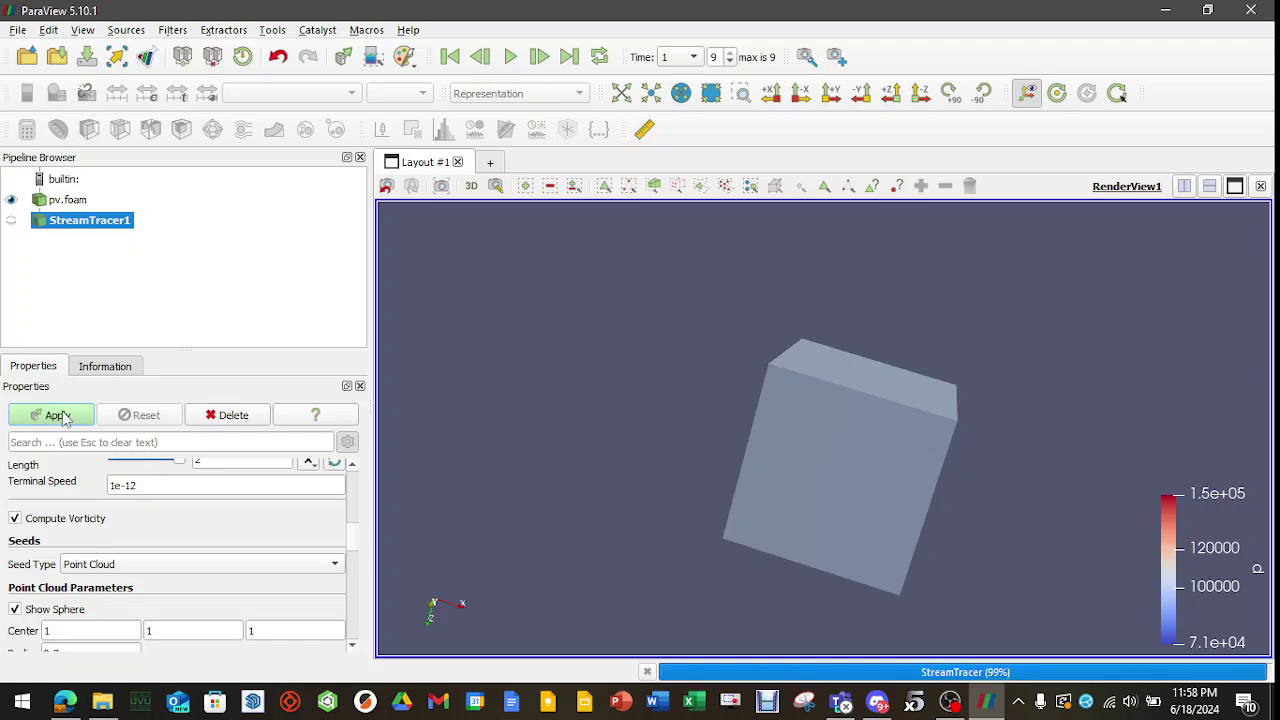
Examine the streamlines downstream of the seed sphere, especially the swirling flow near the rocket's tail
scroll(903, 467, up, 5)
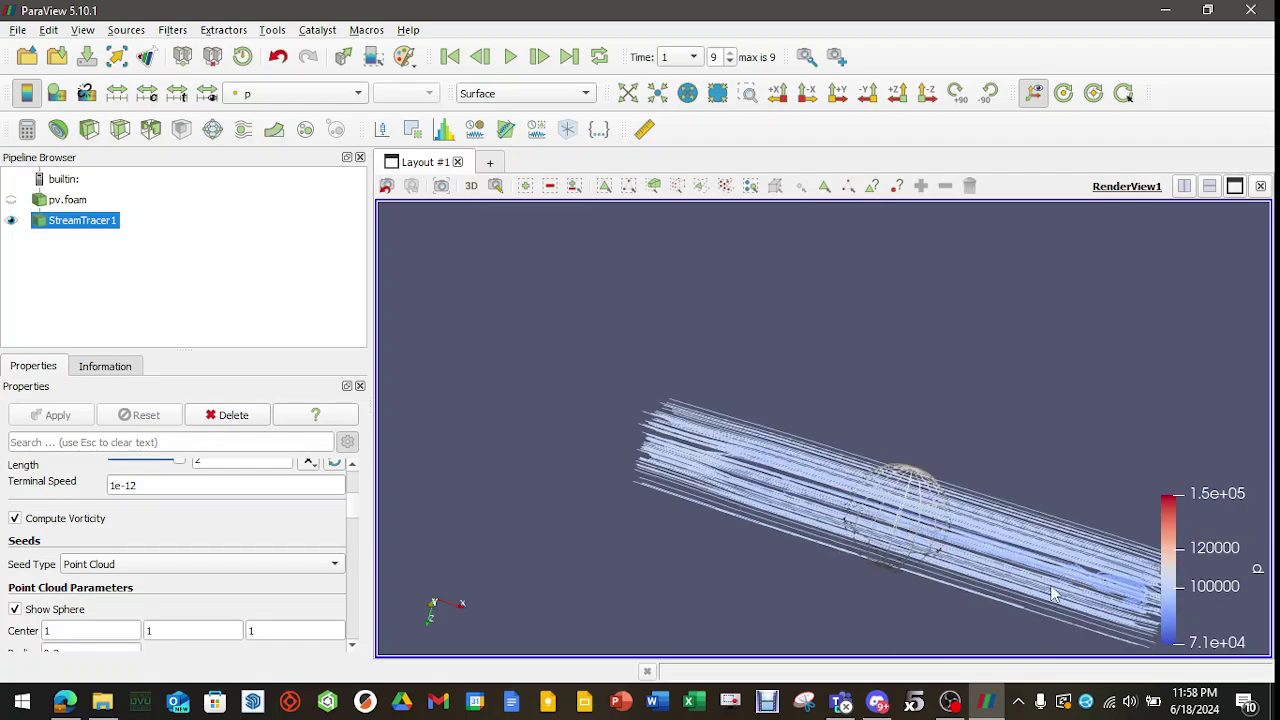
scroll(1114, 586, up, 4)
middle_drag(1029, 410, 749, 400)
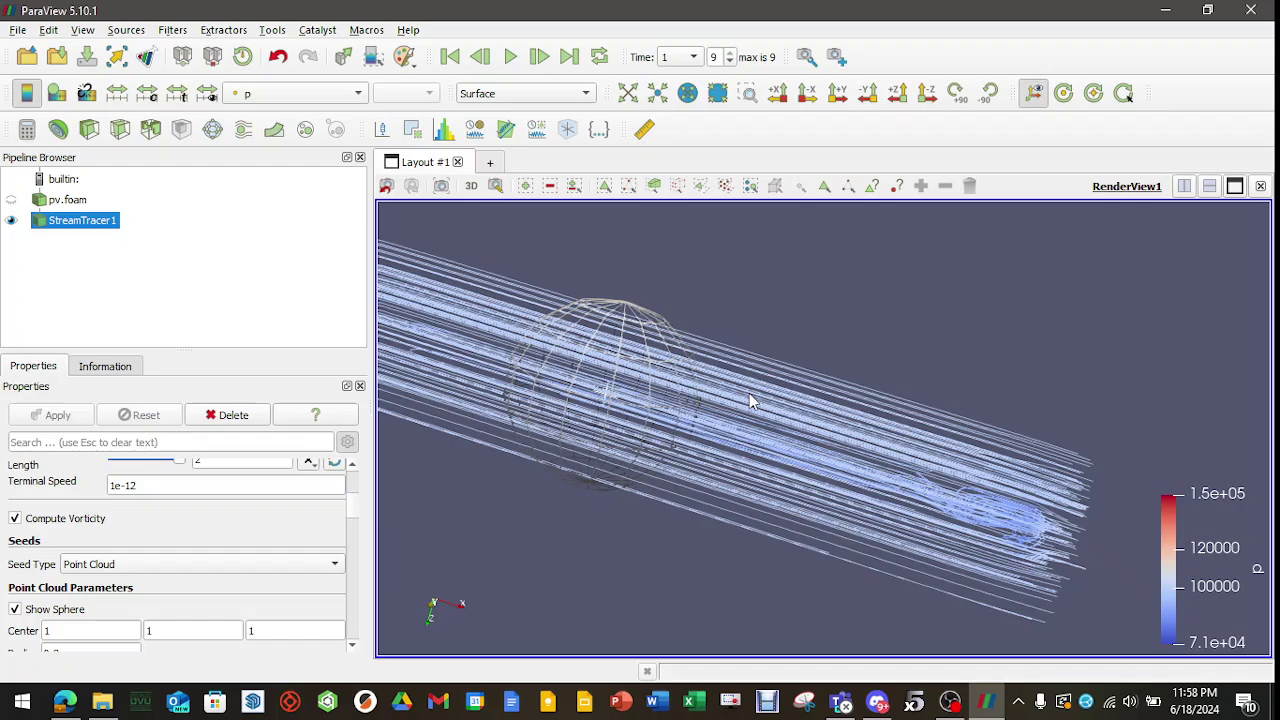
scroll(1008, 543, up, 3)
mouse_move(1034, 557)
middle_down()
mouse_move(837, 451)
mouse_move(1022, 548)
middle_up()
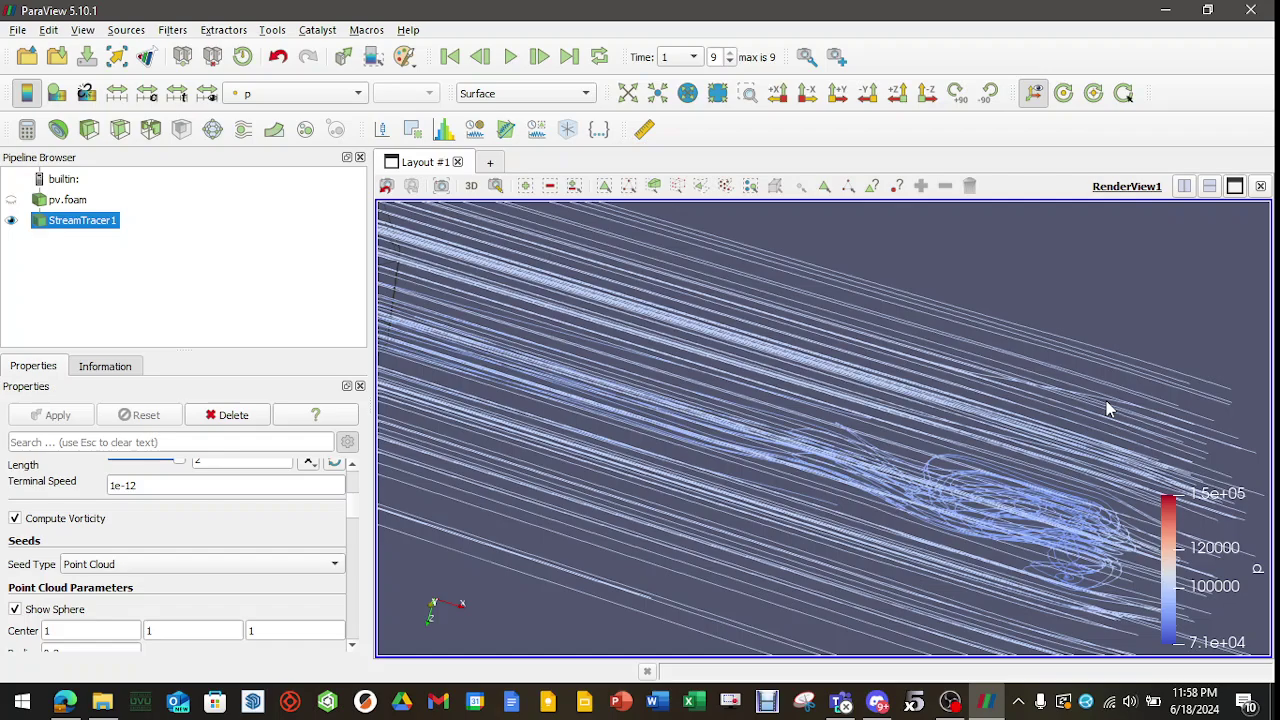
middle_drag(1070, 487, 961, 425)
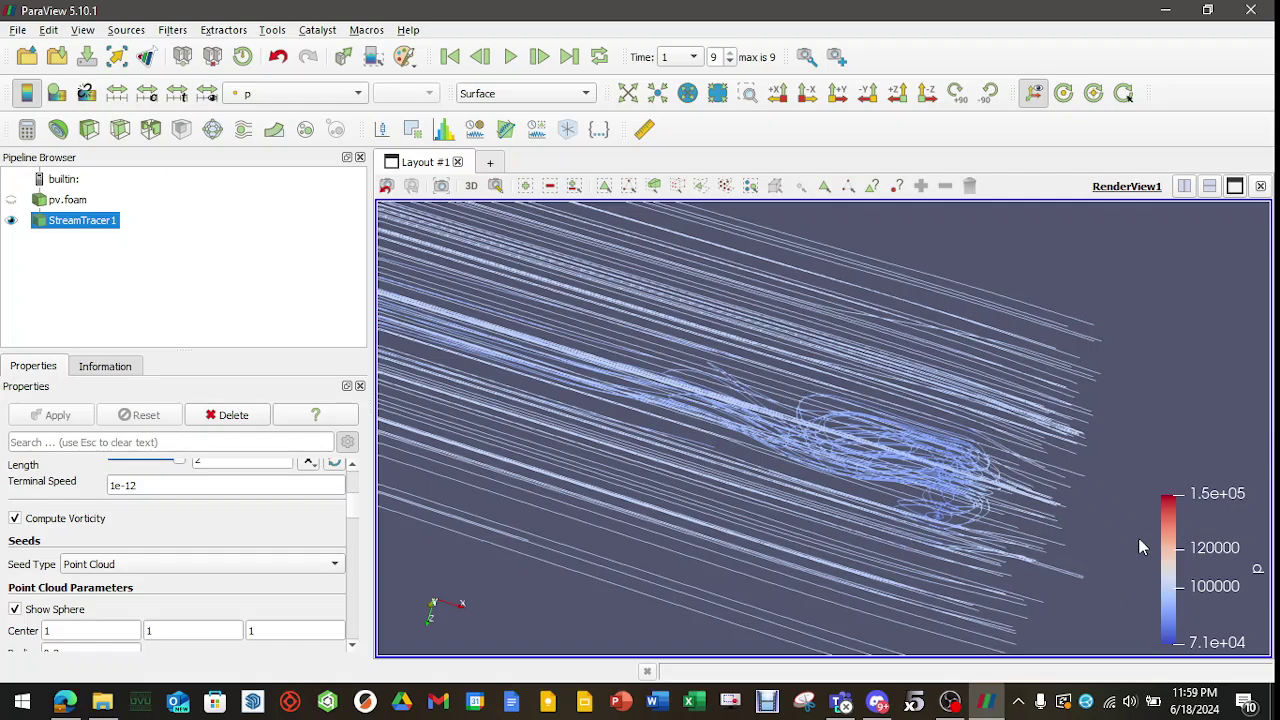
scroll(627, 397, down, 5)
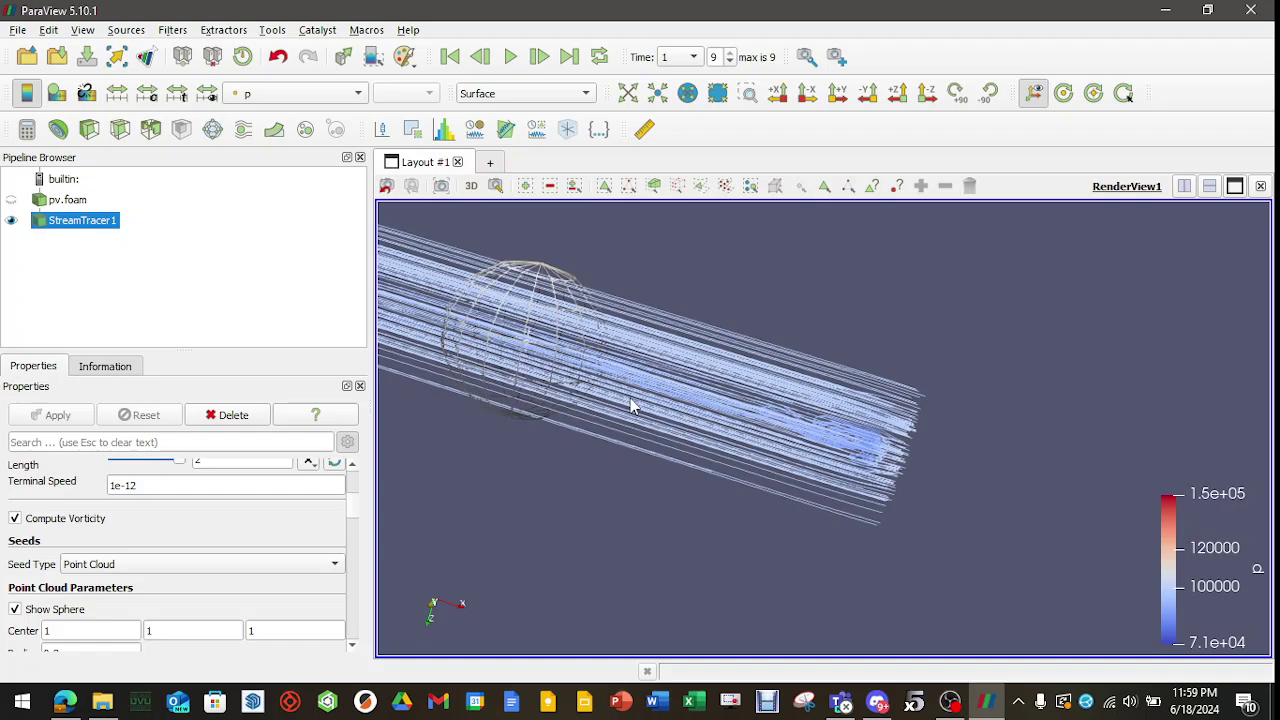
Extract the defaultFaces boundary block from pv.foam with Extract Block to show the rocket among the streamlines
click(68, 202)
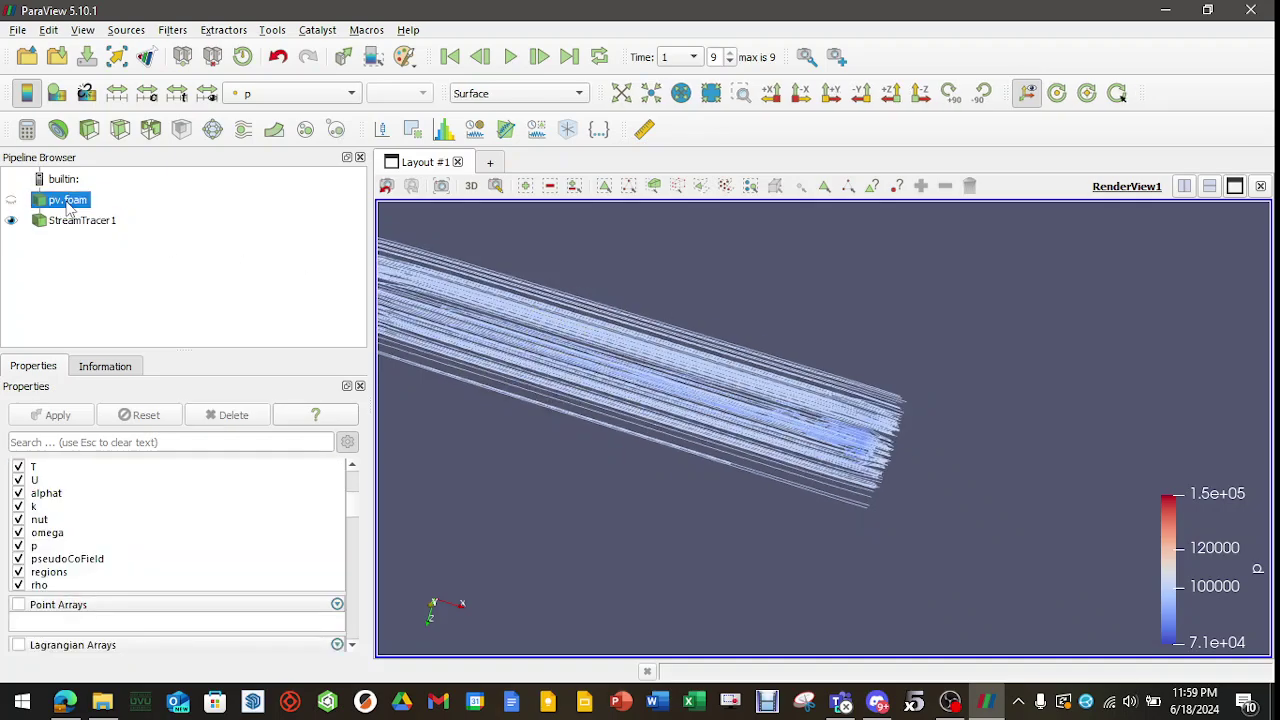
click(173, 31)
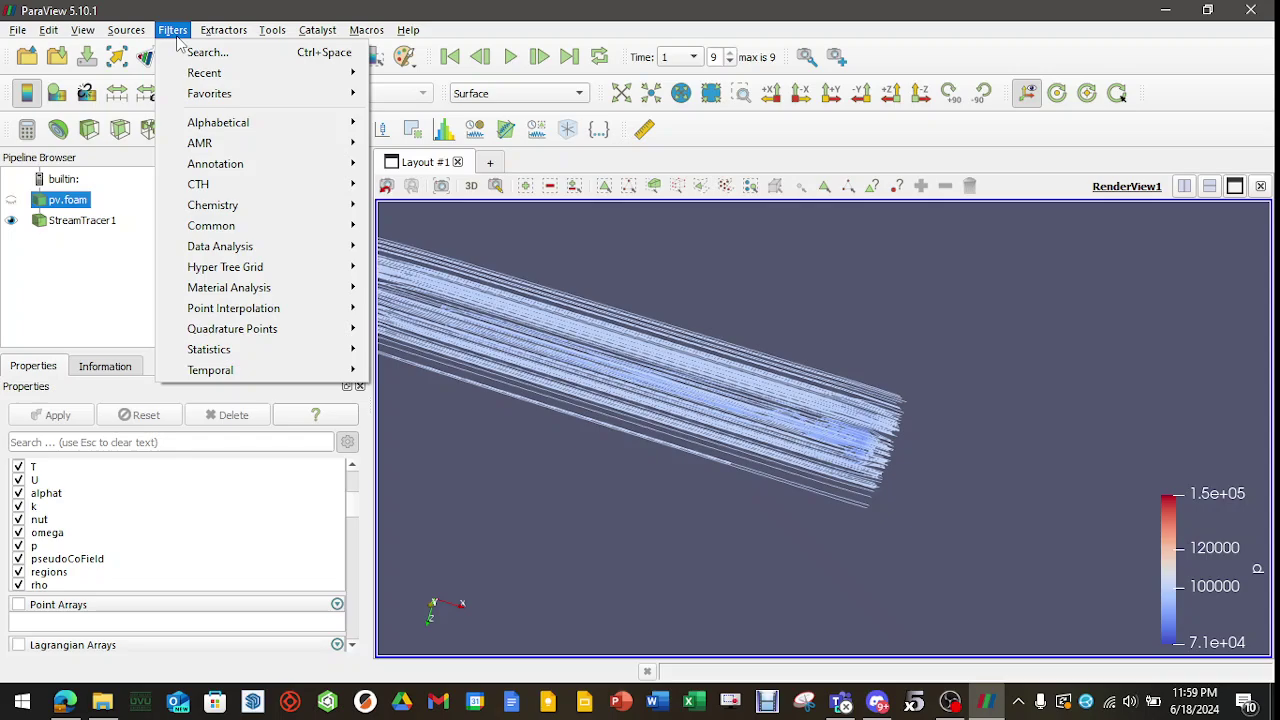
mouse_move(229, 233)
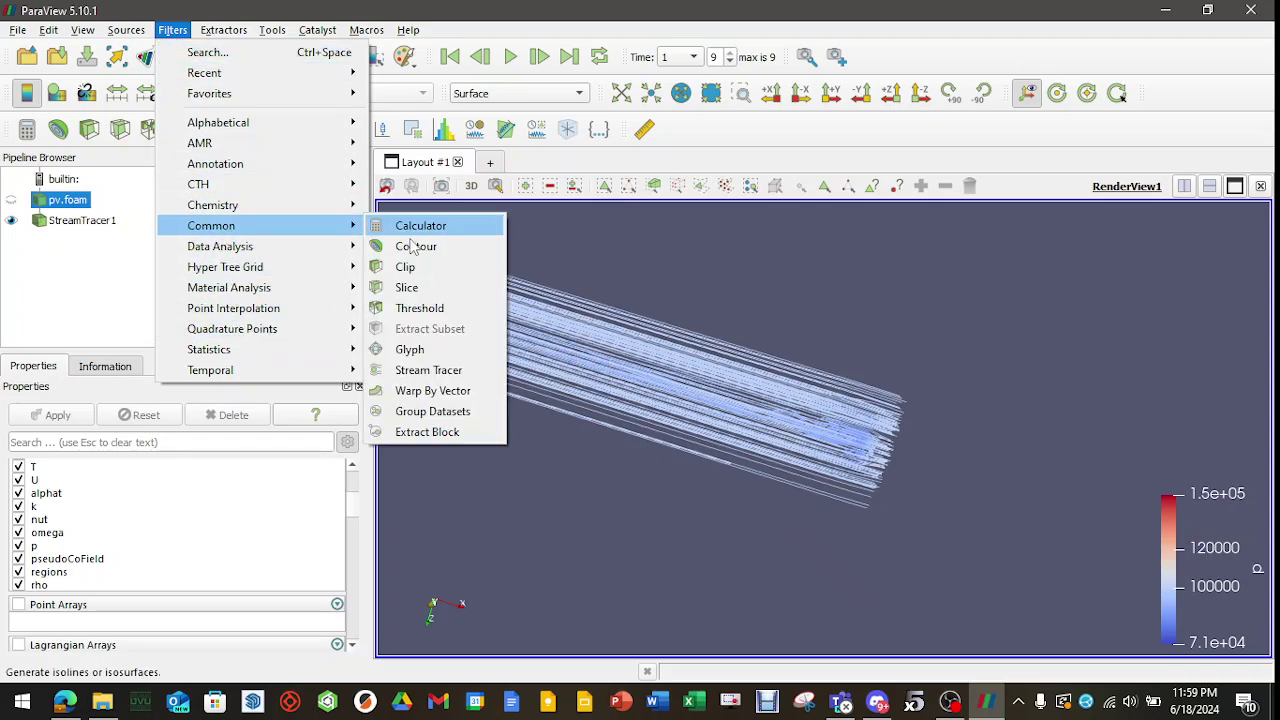
click(466, 432)
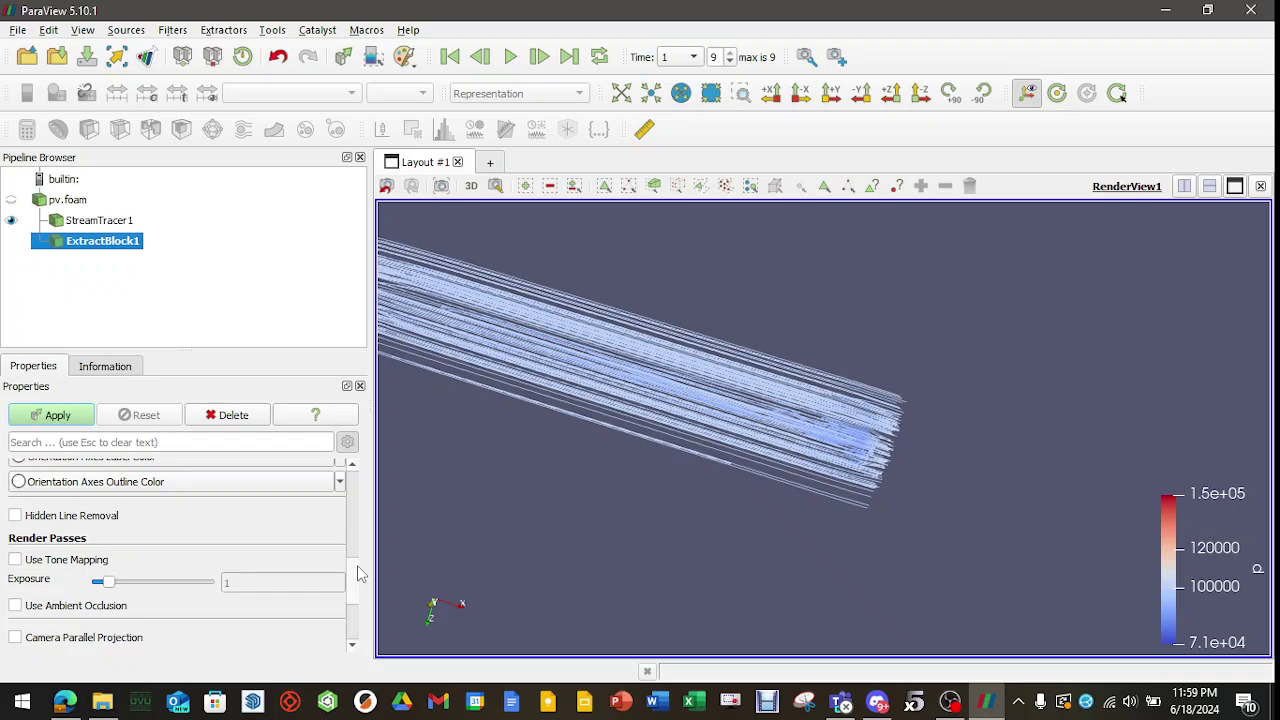
scroll(357, 573, up, 10)
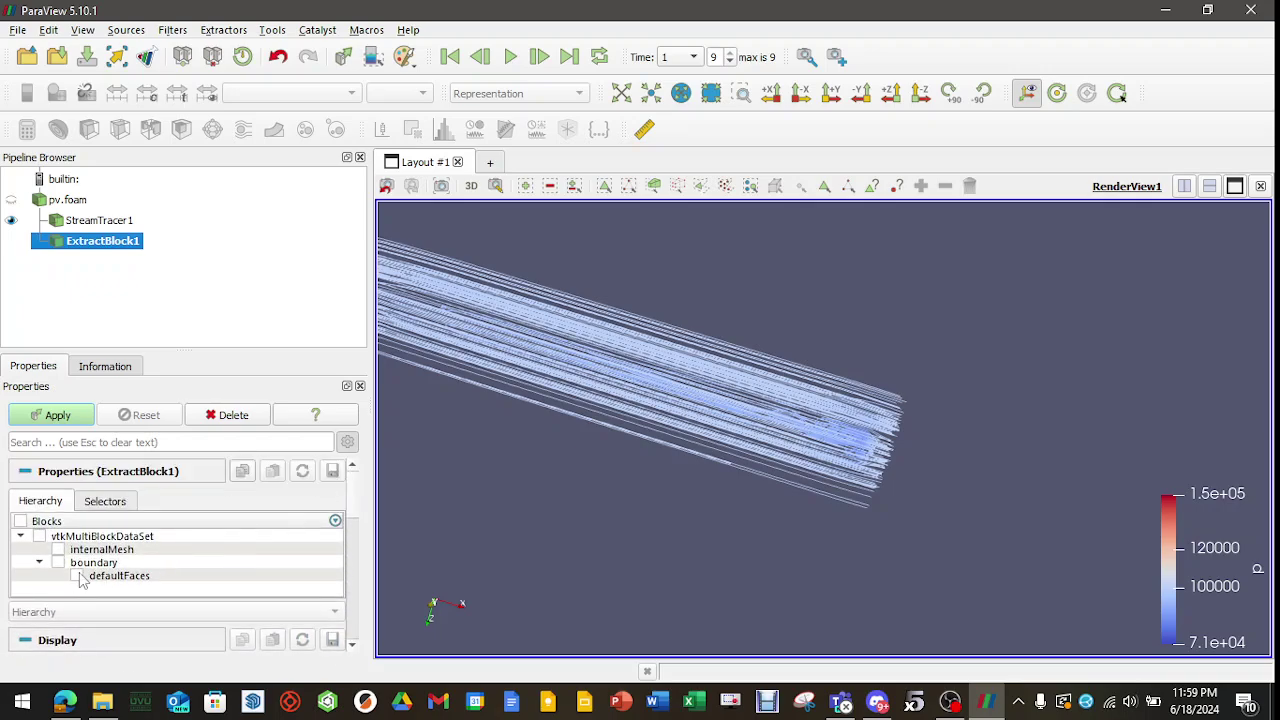
click(78, 577)
click(52, 415)
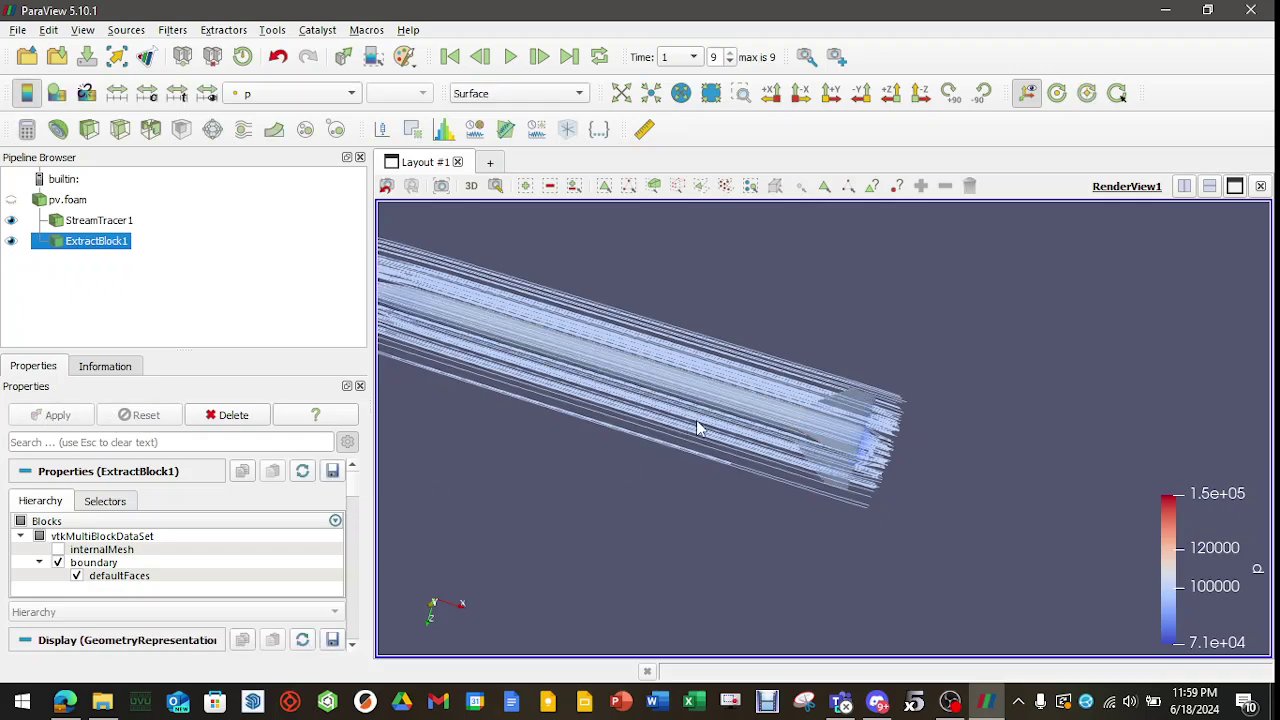
drag(703, 430, 846, 487)
scroll(790, 410, down, 2)
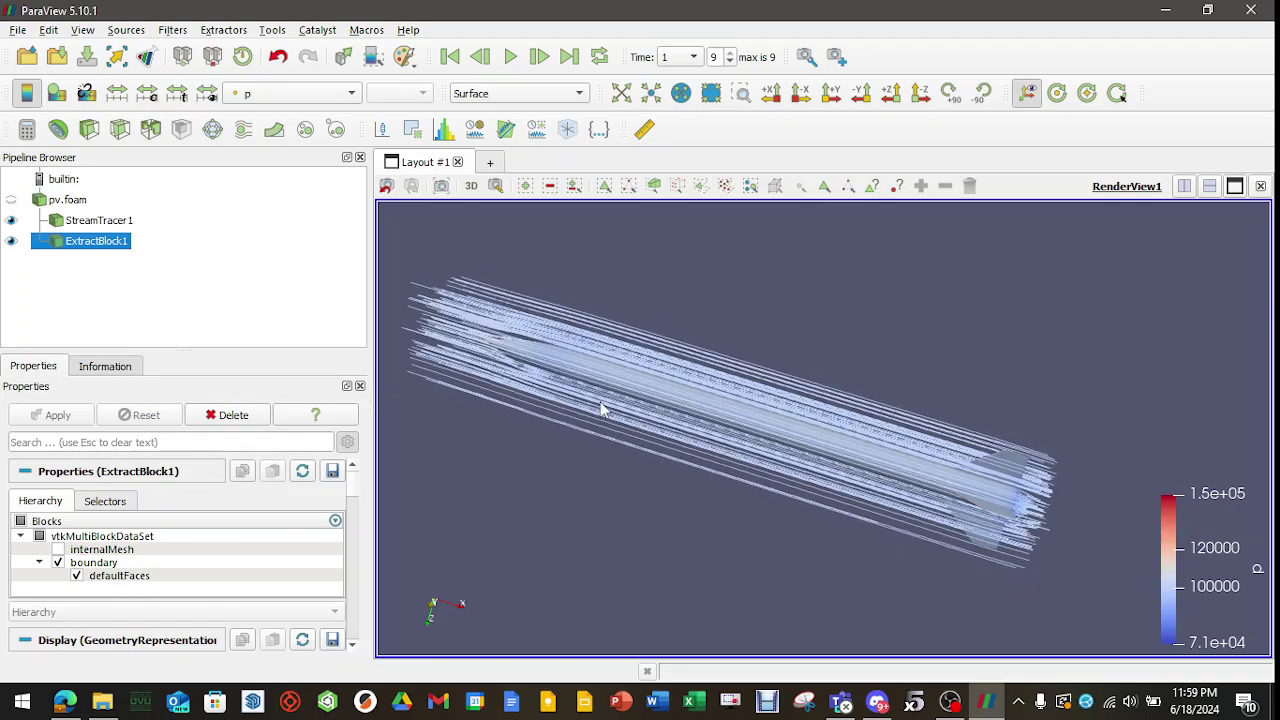
Set the integration direction of StreamTracer1 to FORWARD and update the streamlines
click(100, 221)
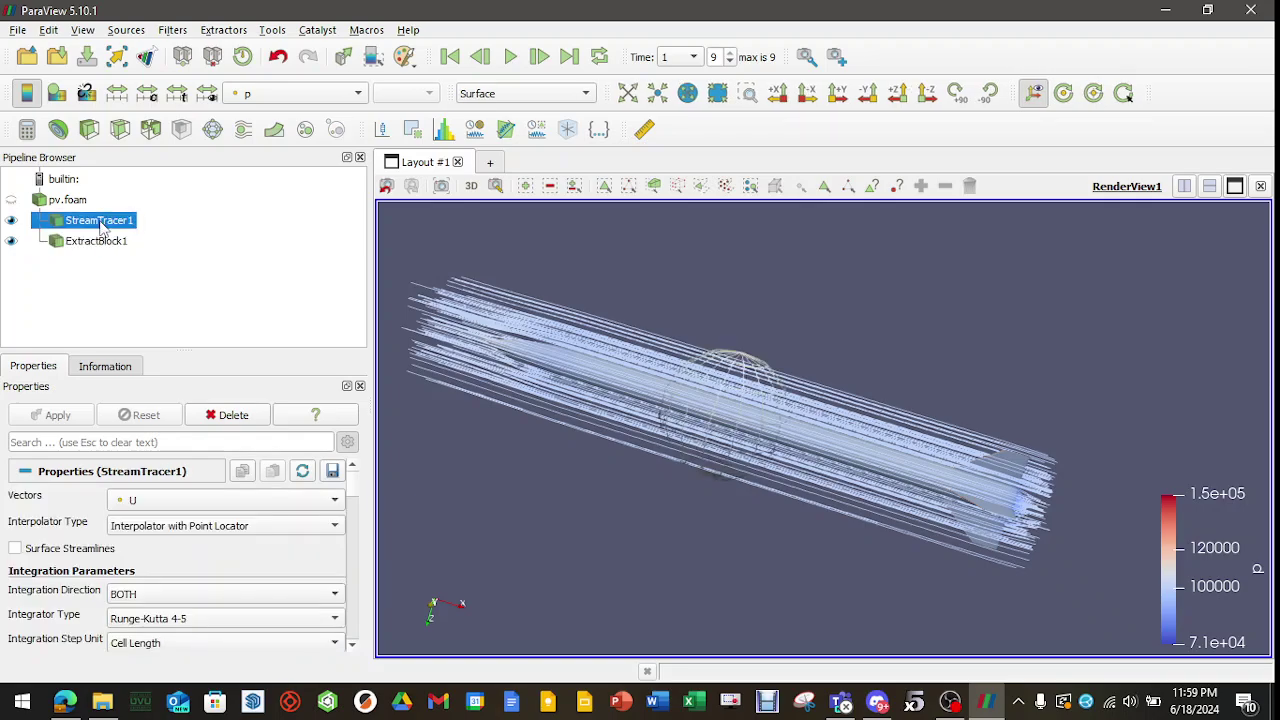
click(155, 598)
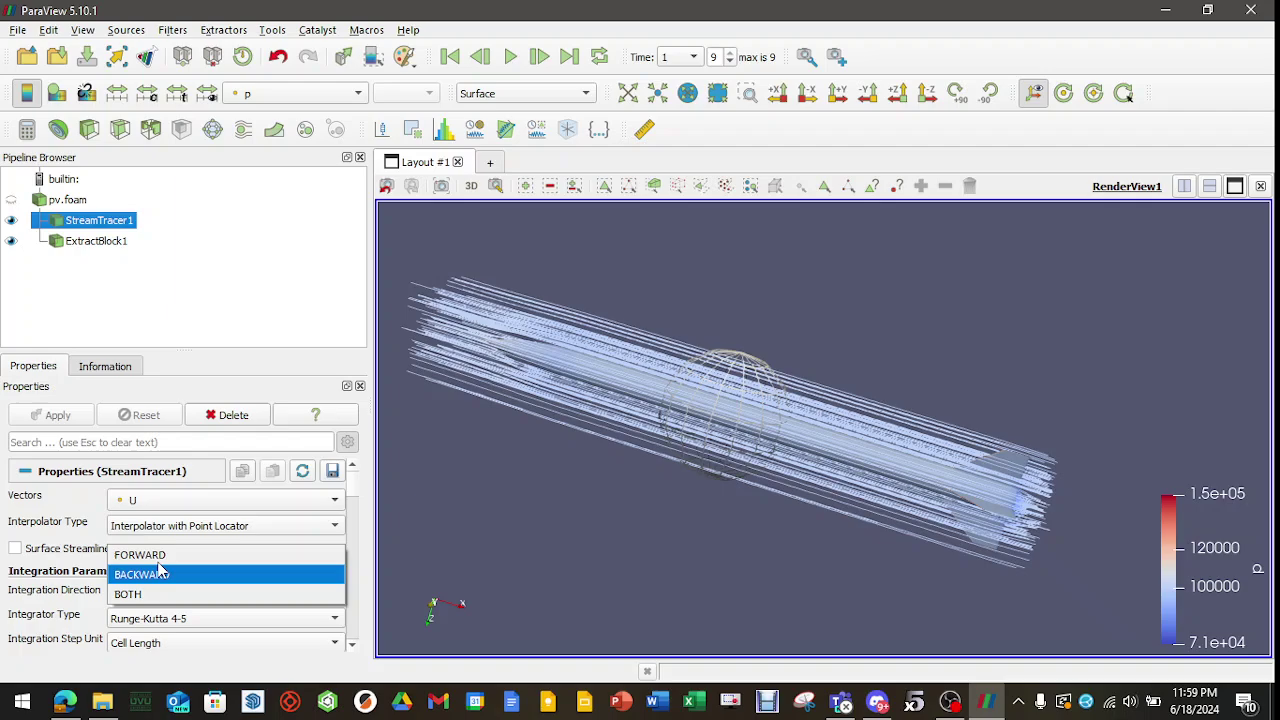
click(150, 560)
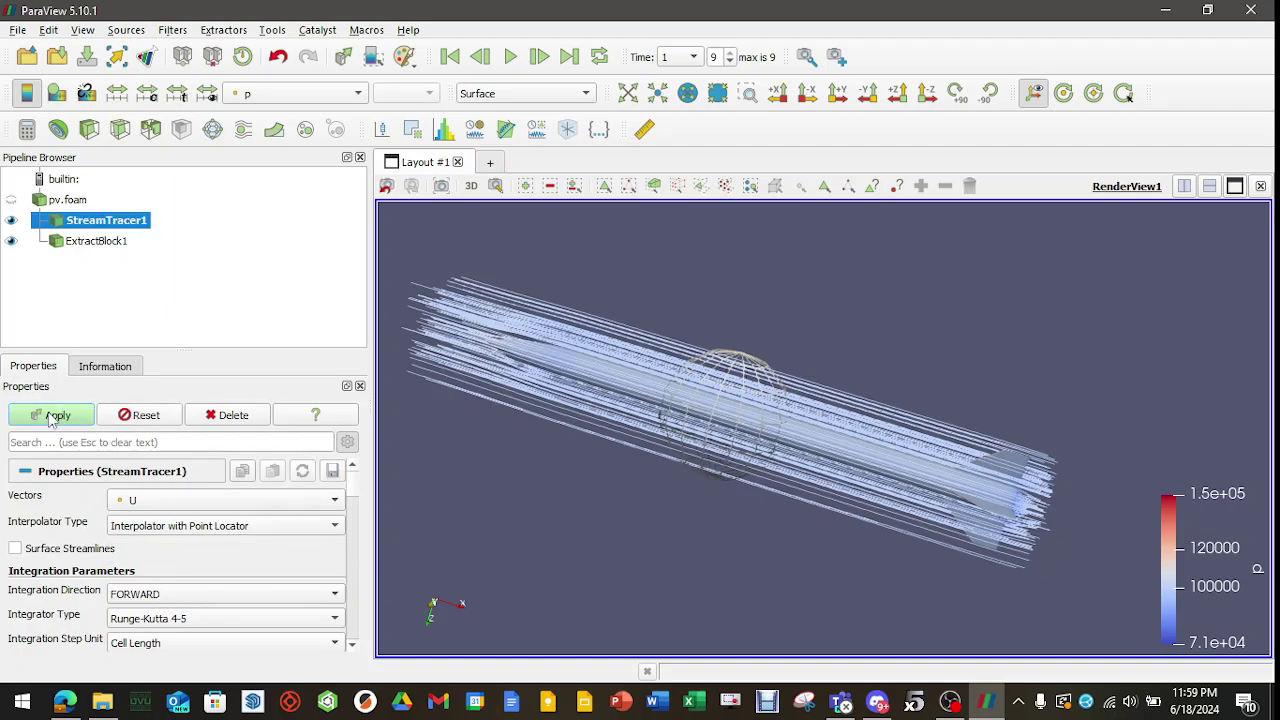
click(52, 415)
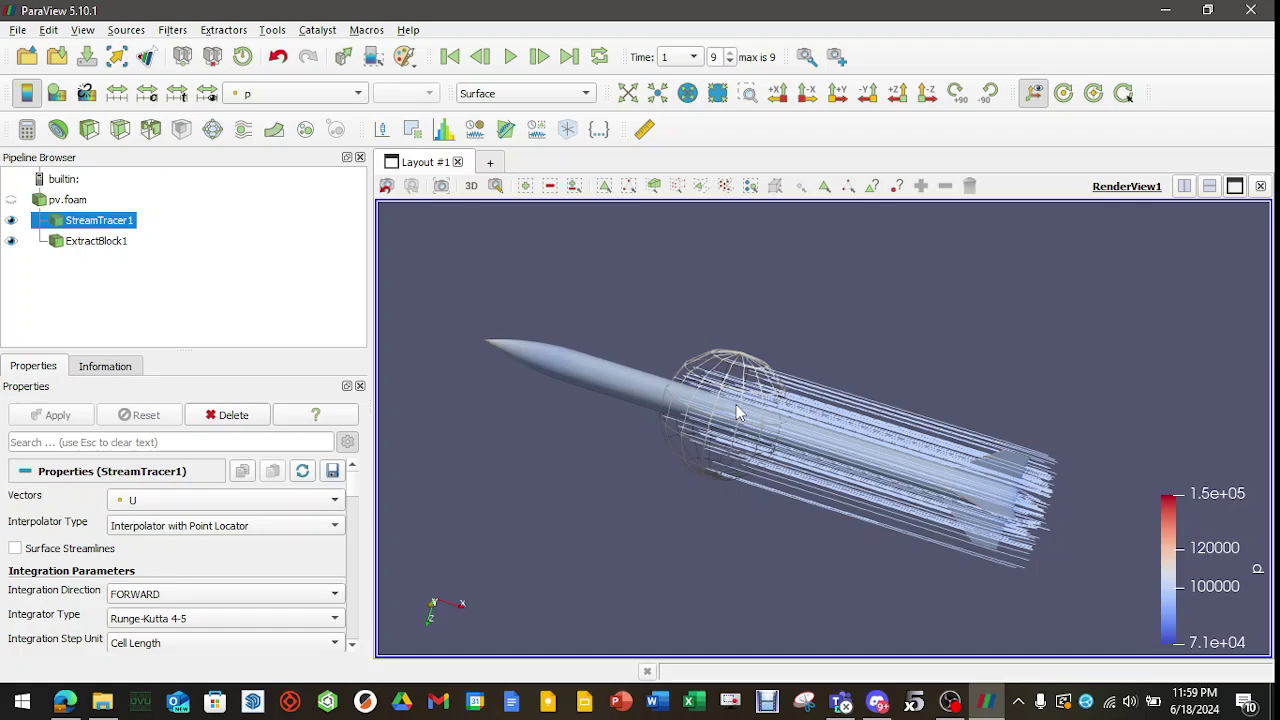
Move the point cloud seed sphere along the rocket body towards the tail fins and update the streamlines
drag(737, 410, 895, 455)
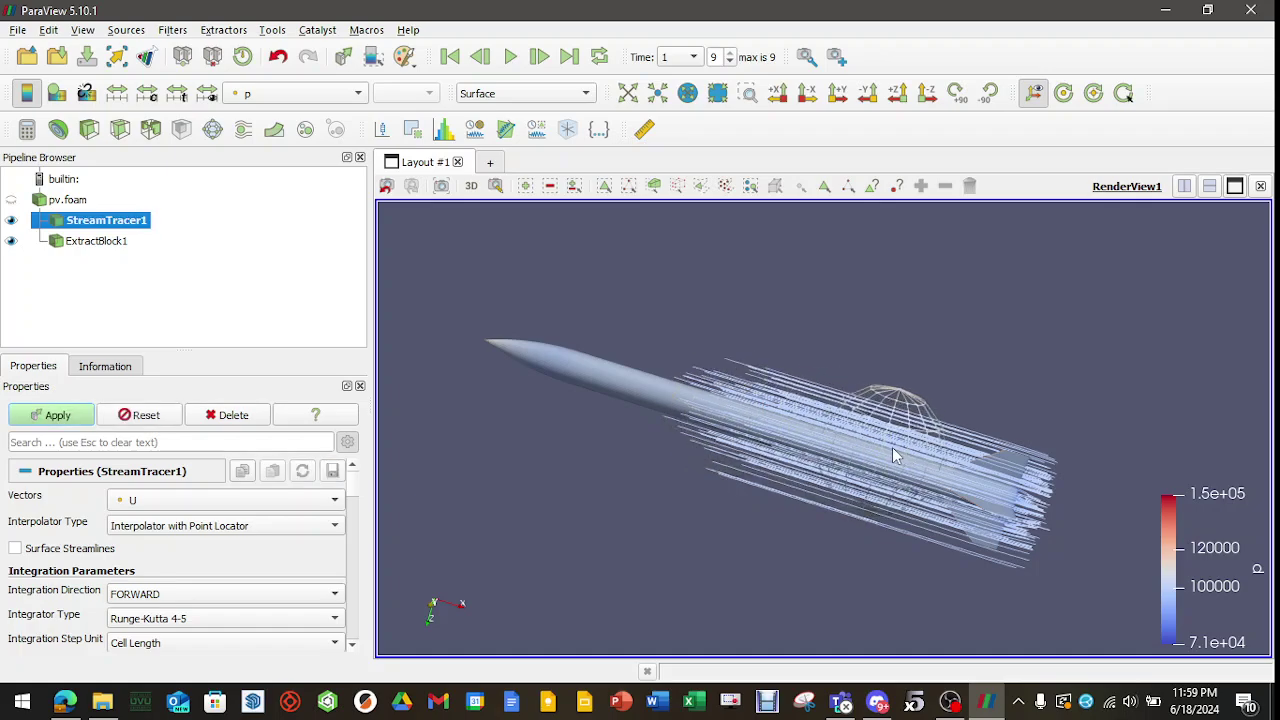
click(66, 418)
drag(926, 597, 689, 587)
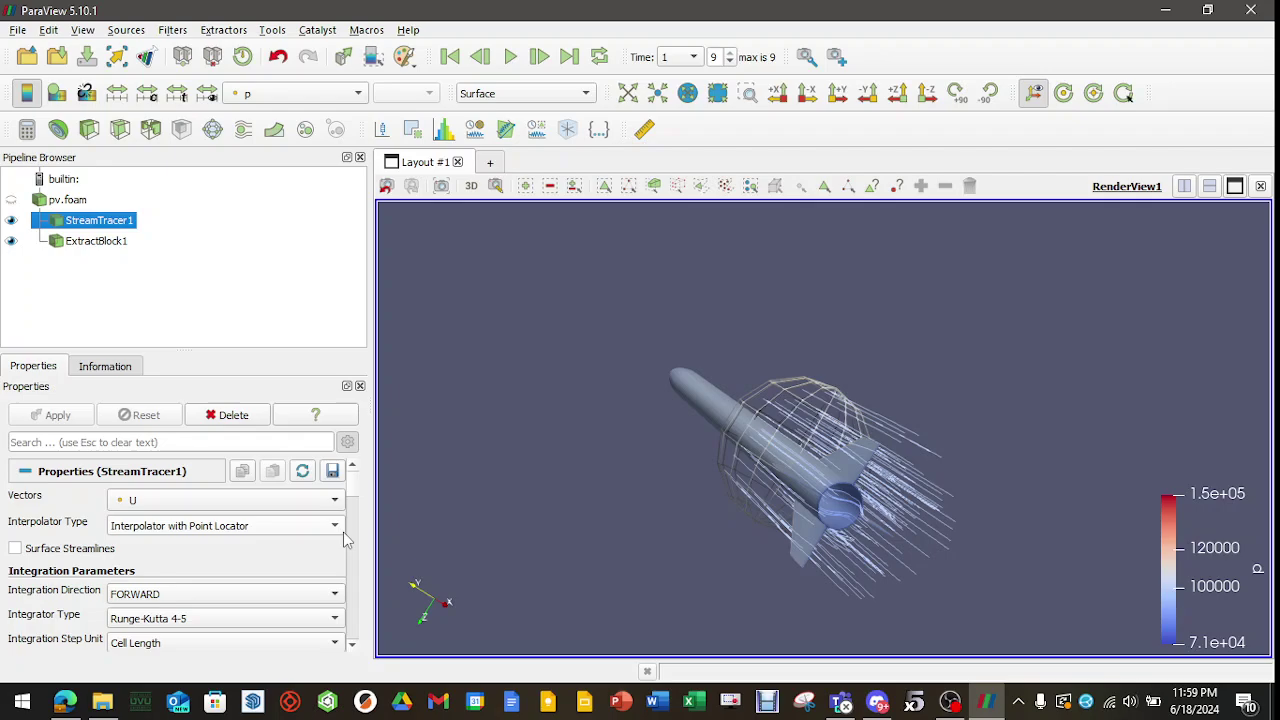
Set the point cloud seed radius of StreamTracer1 to 0.05 and update the streamlines
scroll(356, 495, down, 5)
scroll(356, 505, down, 6)
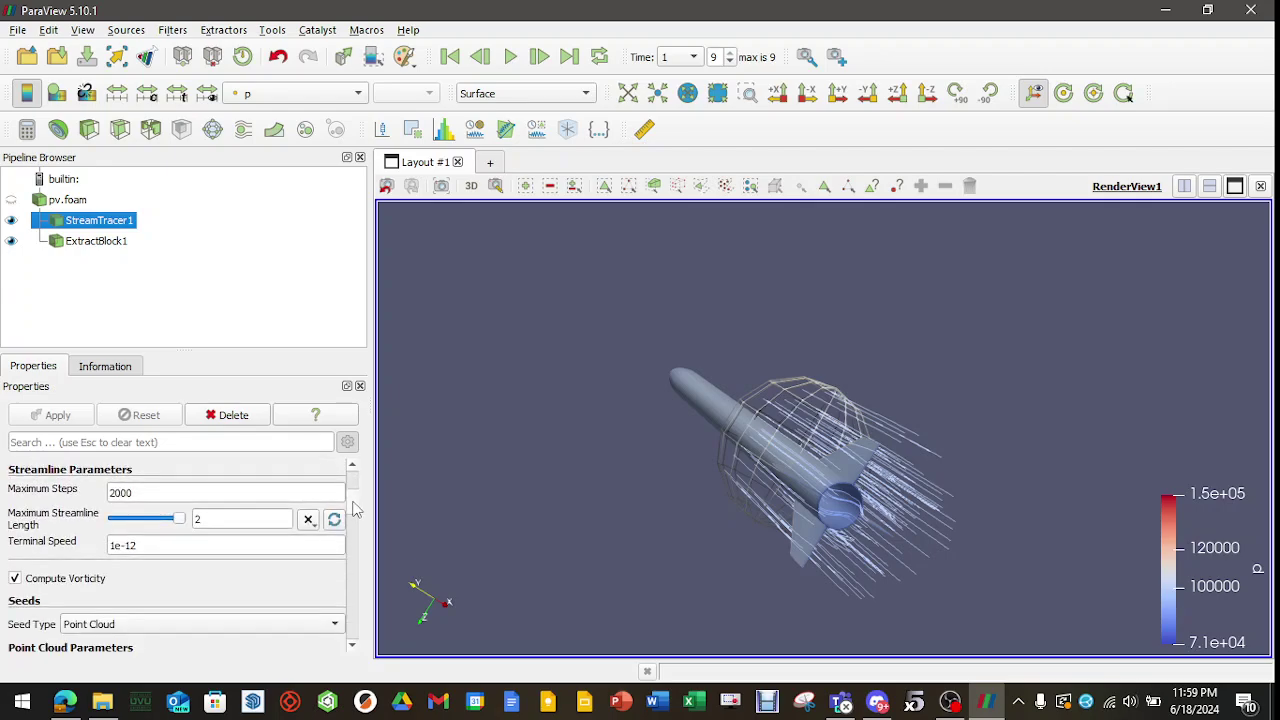
click(79, 573)
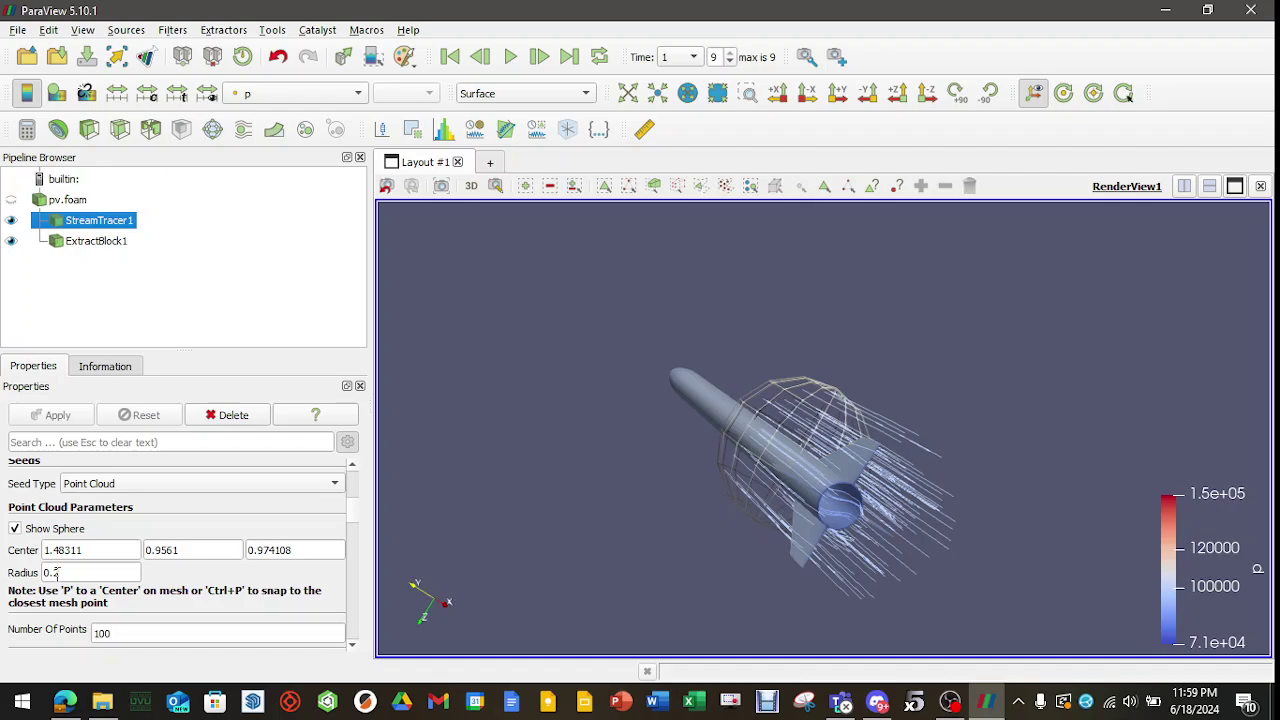
double_click(79, 573)
key(Return)
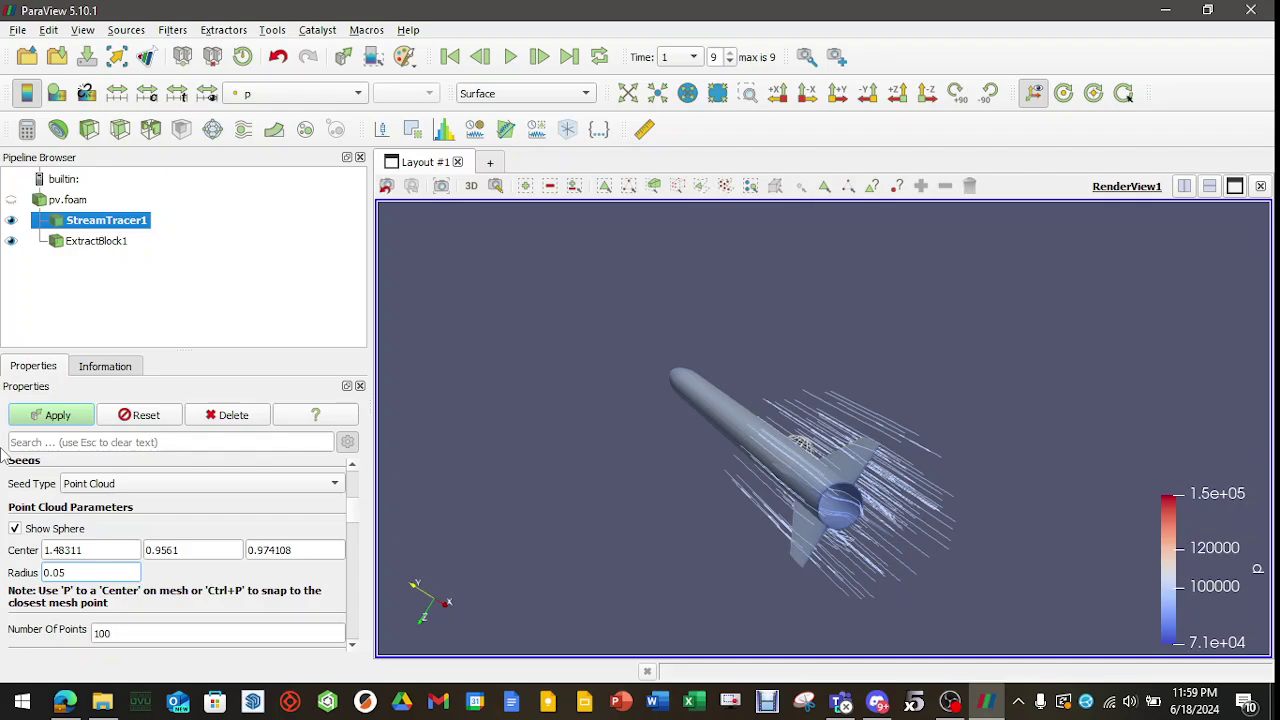
click(54, 415)
drag(979, 456, 881, 440)
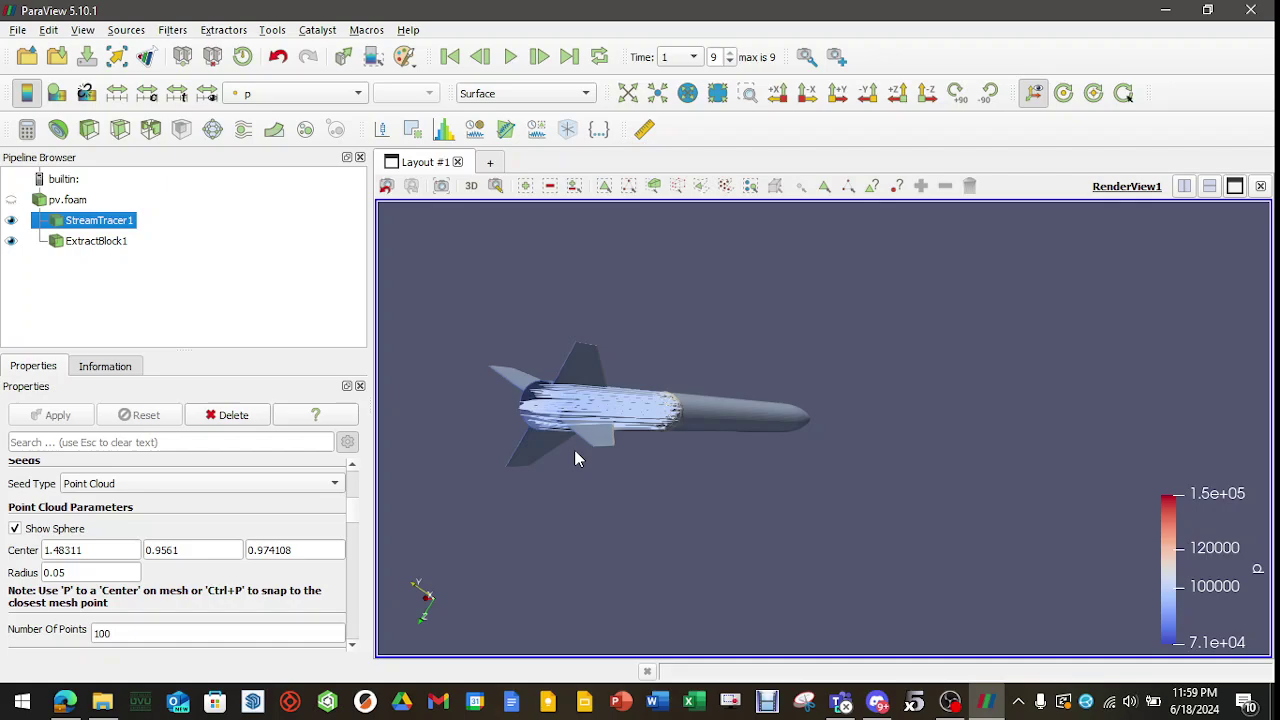
Hide the seed sphere and bring the streamlines at the rocket's tail into close view
click(15, 529)
scroll(622, 388, up, 5)
drag(505, 428, 588, 472)
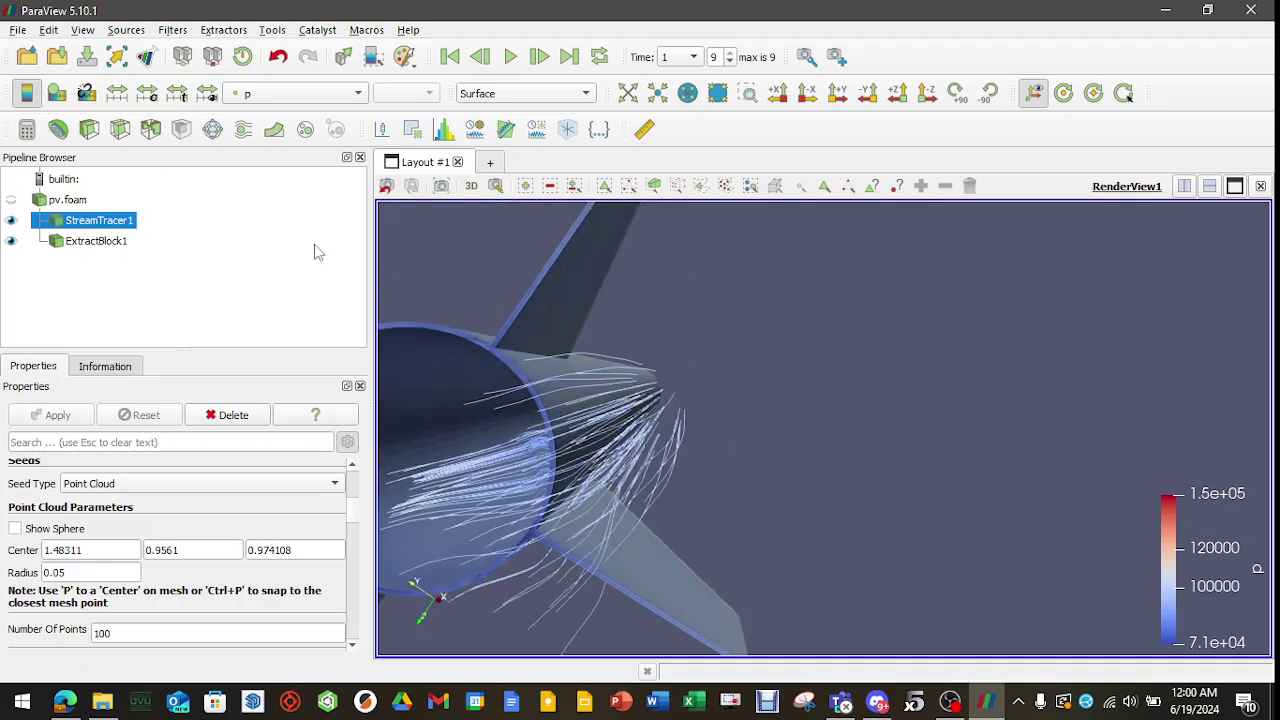
Color the StreamTracer1 streamlines by U magnitude and inspect them around the rocket's tail
click(300, 94)
click(272, 149)
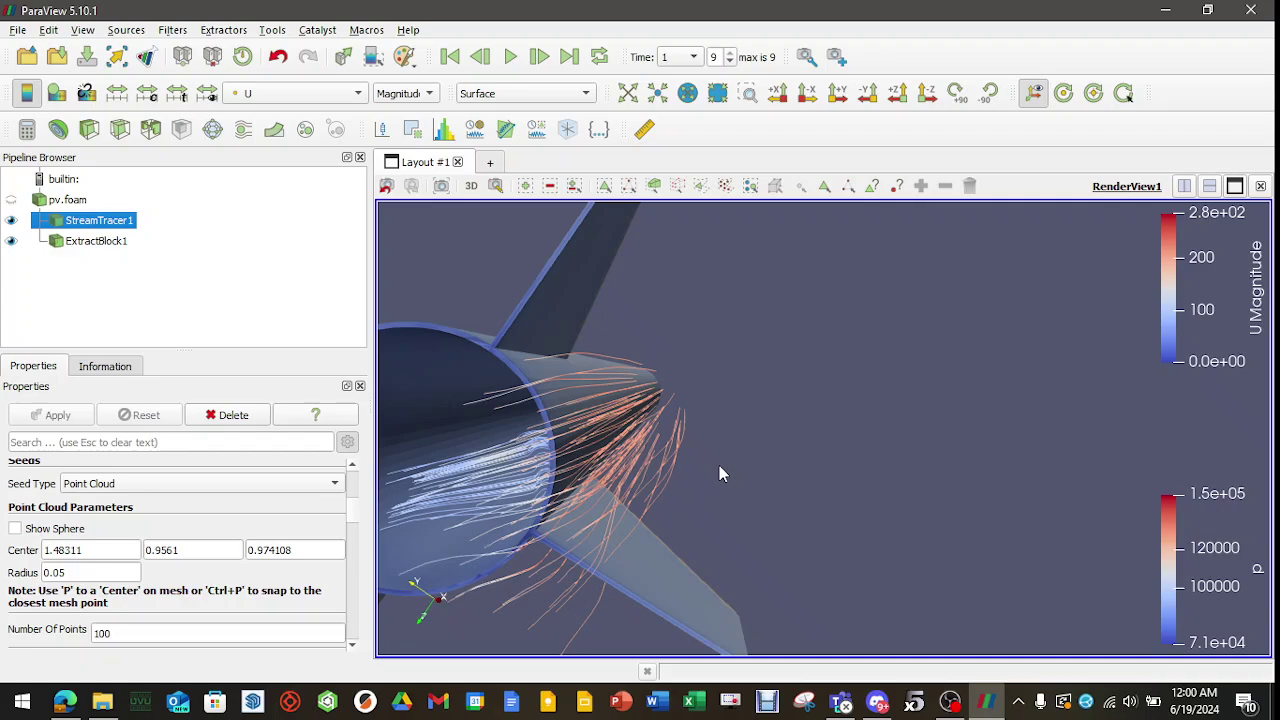
drag(719, 465, 486, 490)
drag(356, 517, 350, 487)
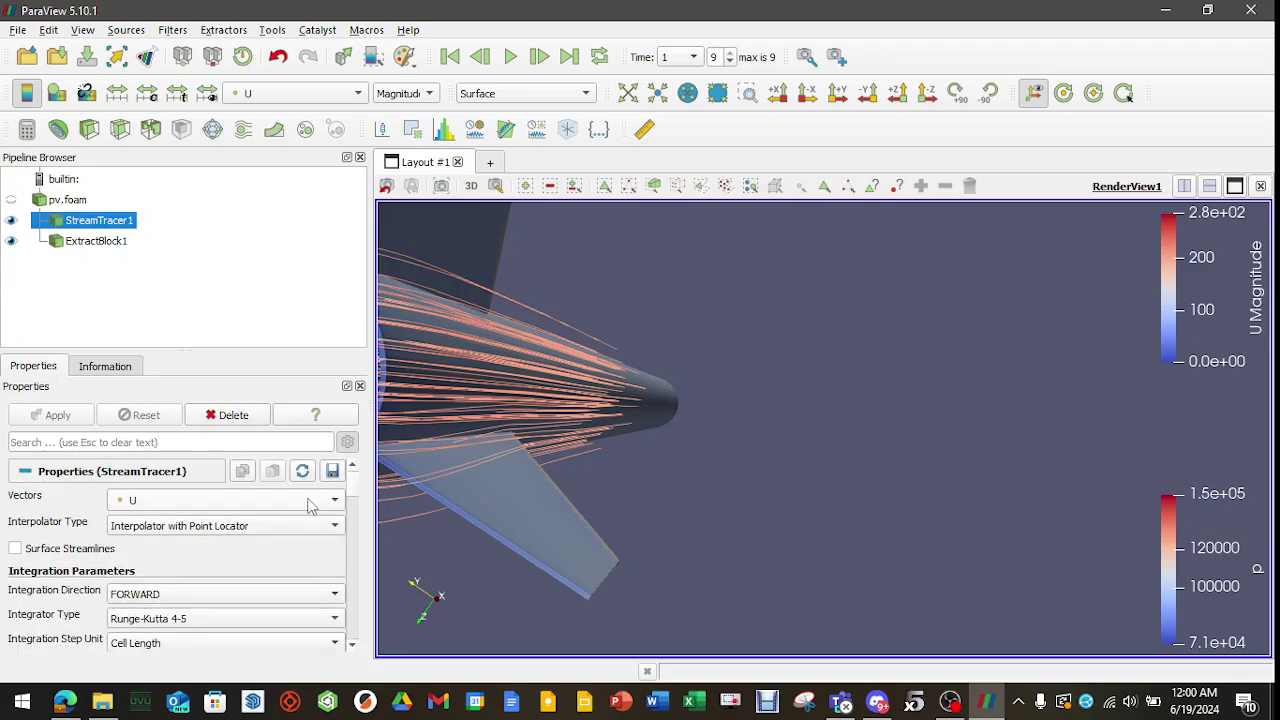
click(310, 502)
click(310, 500)
drag(501, 451, 633, 437)
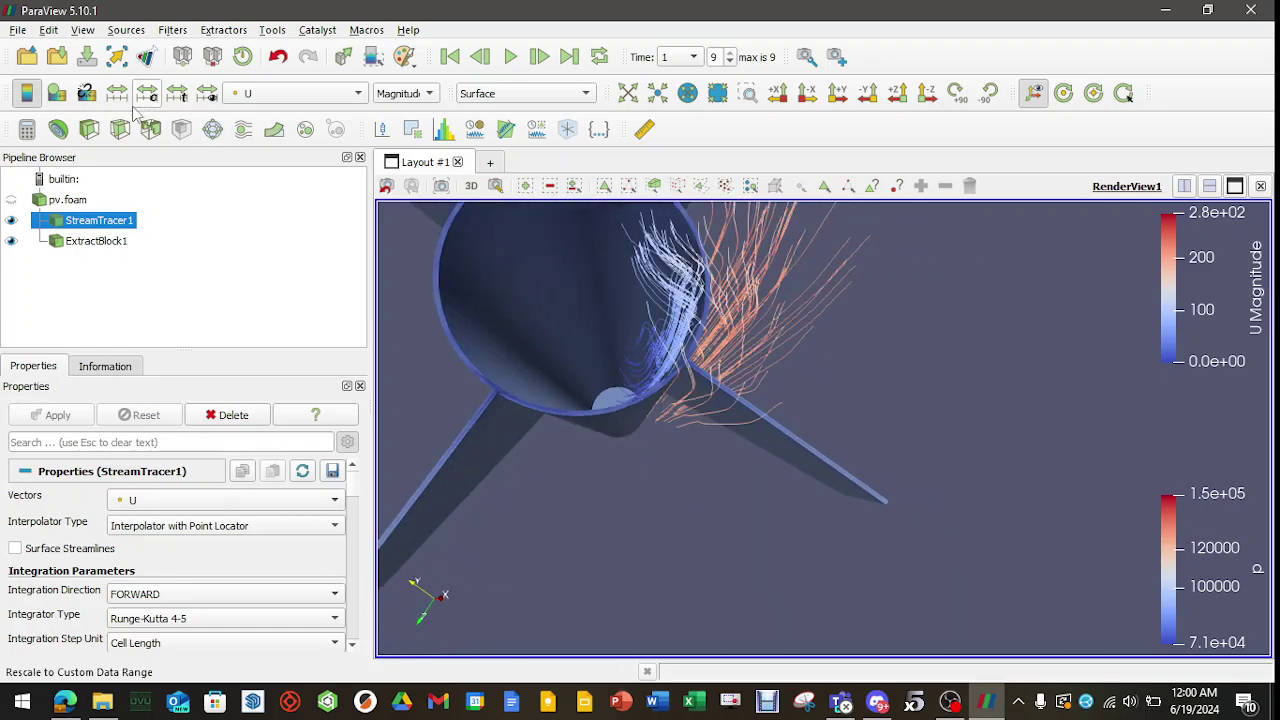
Open the color map editor and apply the Yellow - Gray - Blue preset to the U color map
click(58, 95)
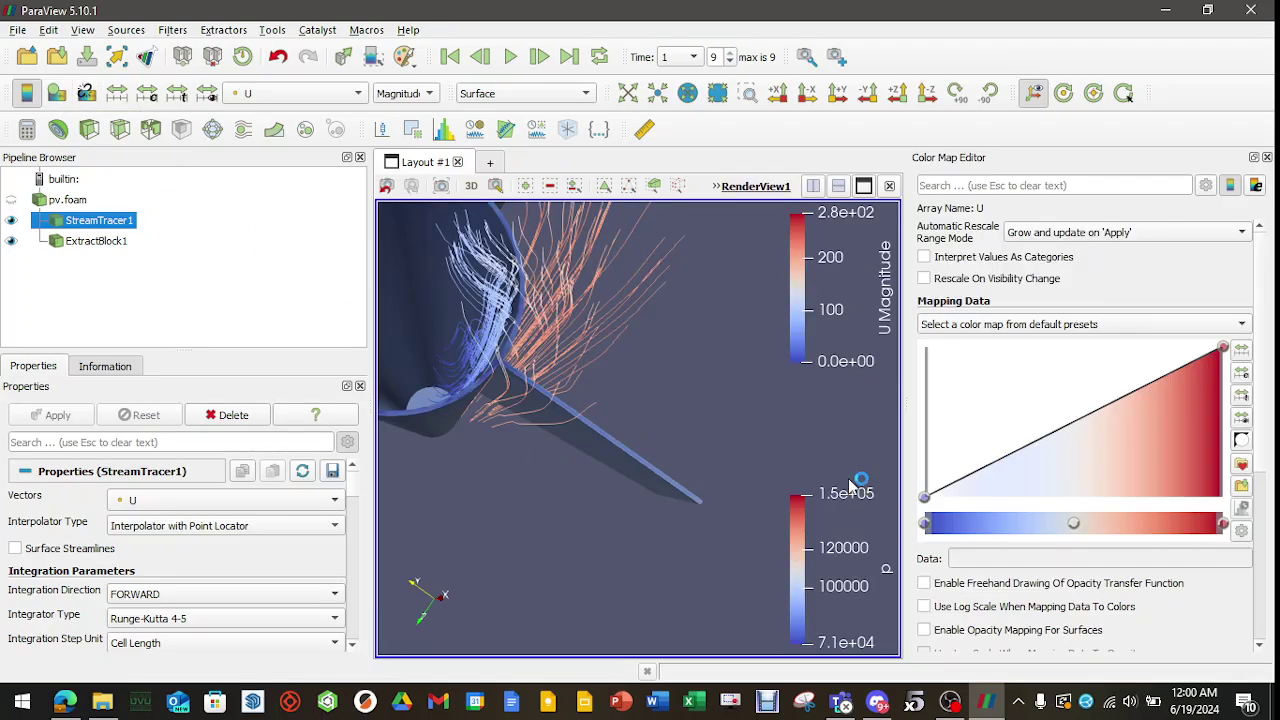
click(1242, 468)
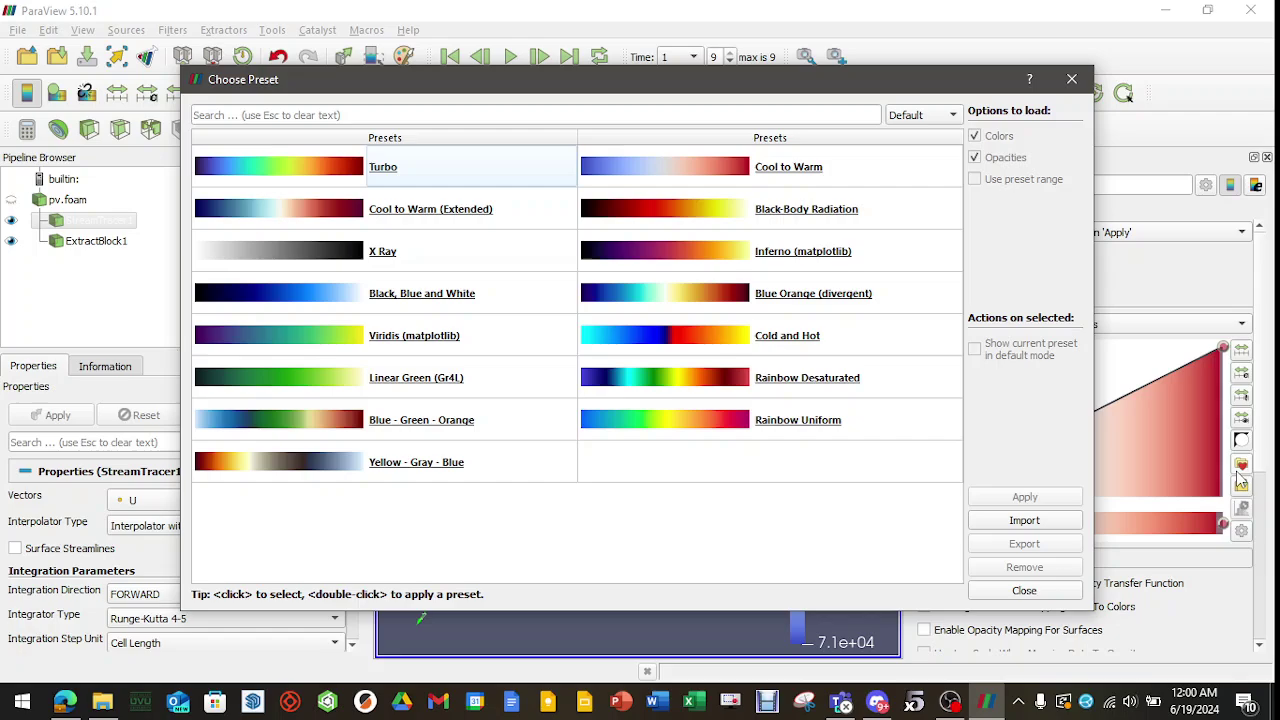
click(421, 471)
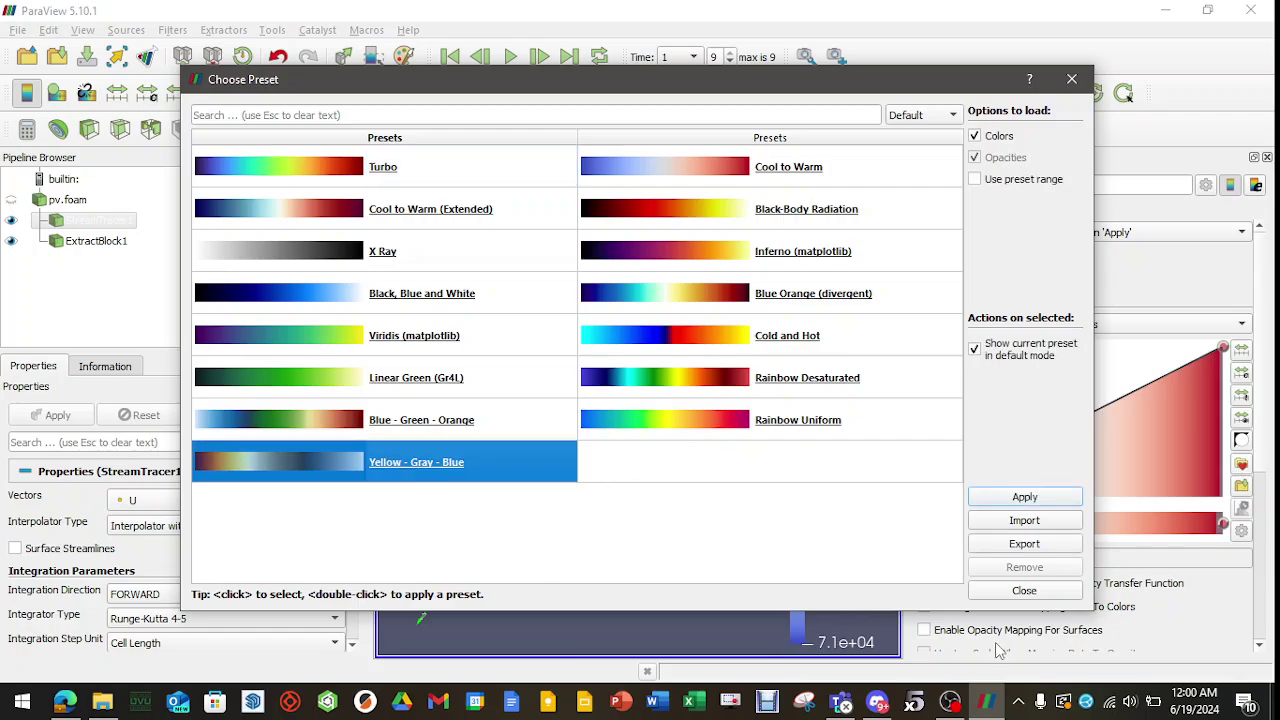
click(1036, 500)
click(1024, 591)
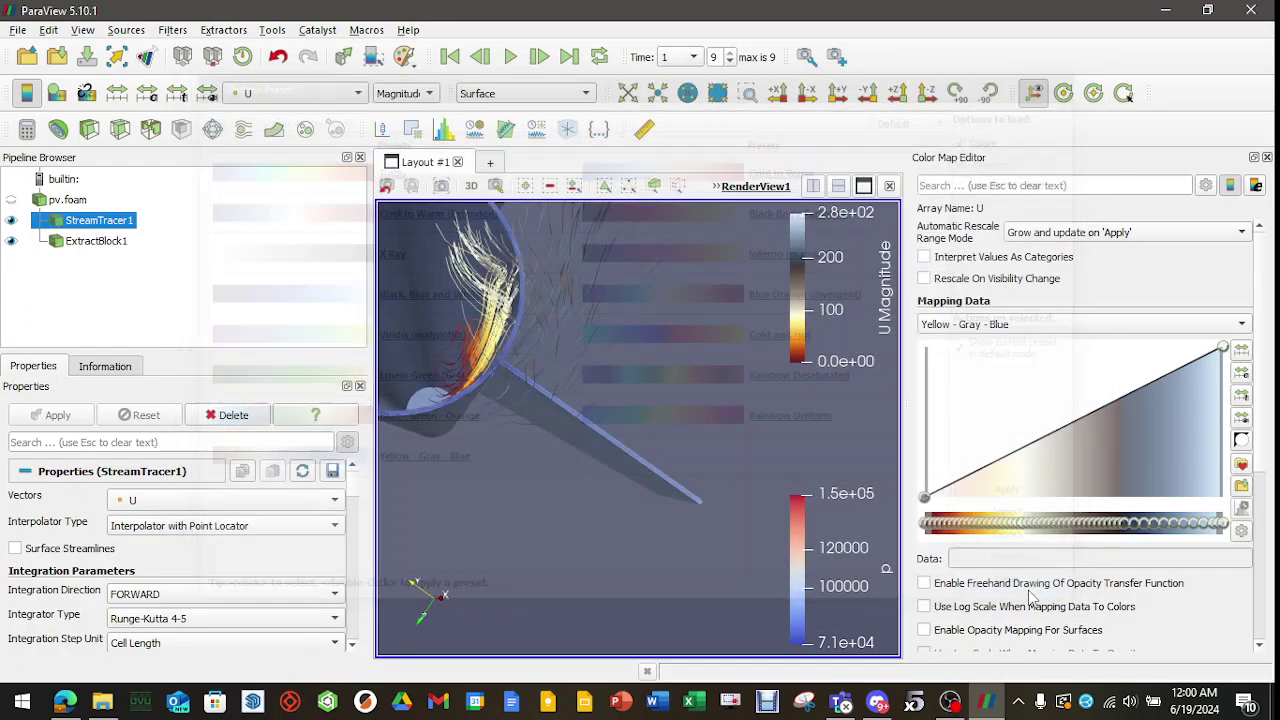
mouse_move(693, 426)
mouse_down()
mouse_move(708, 440)
mouse_move(700, 428)
mouse_up()
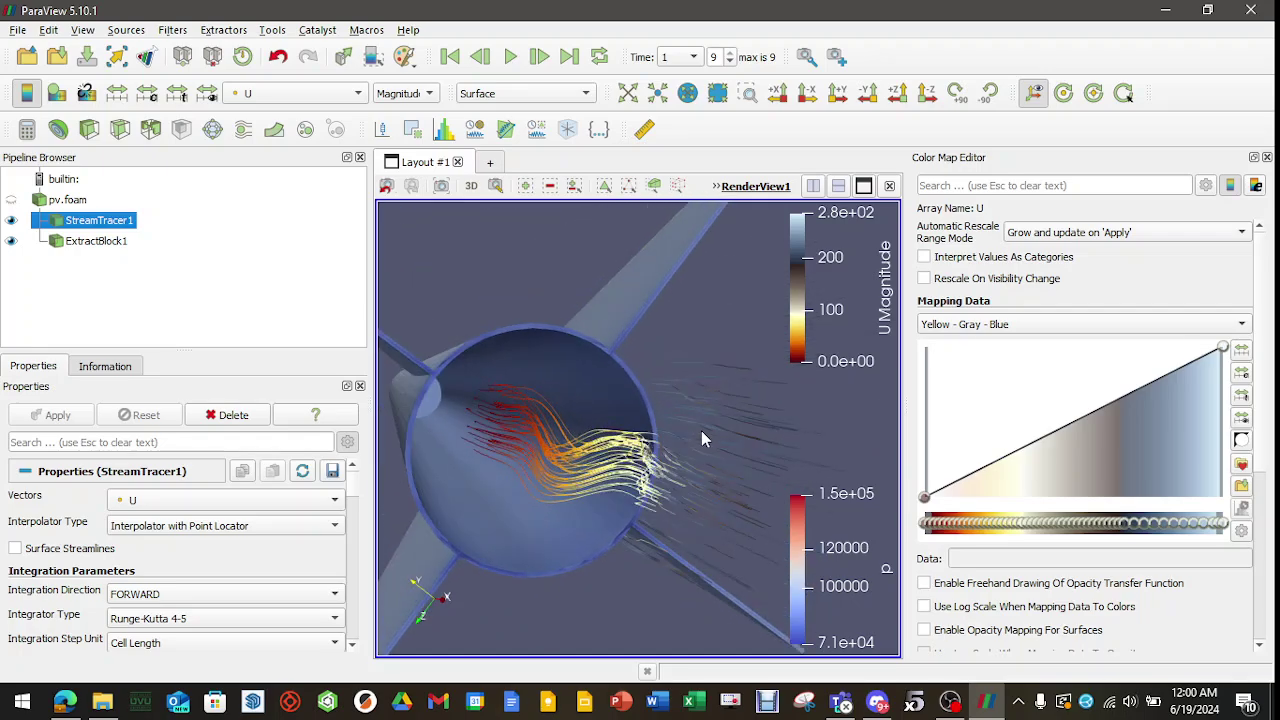
Color the extracted rocket surface by U magnitude and view the whole rocket from the side
click(97, 243)
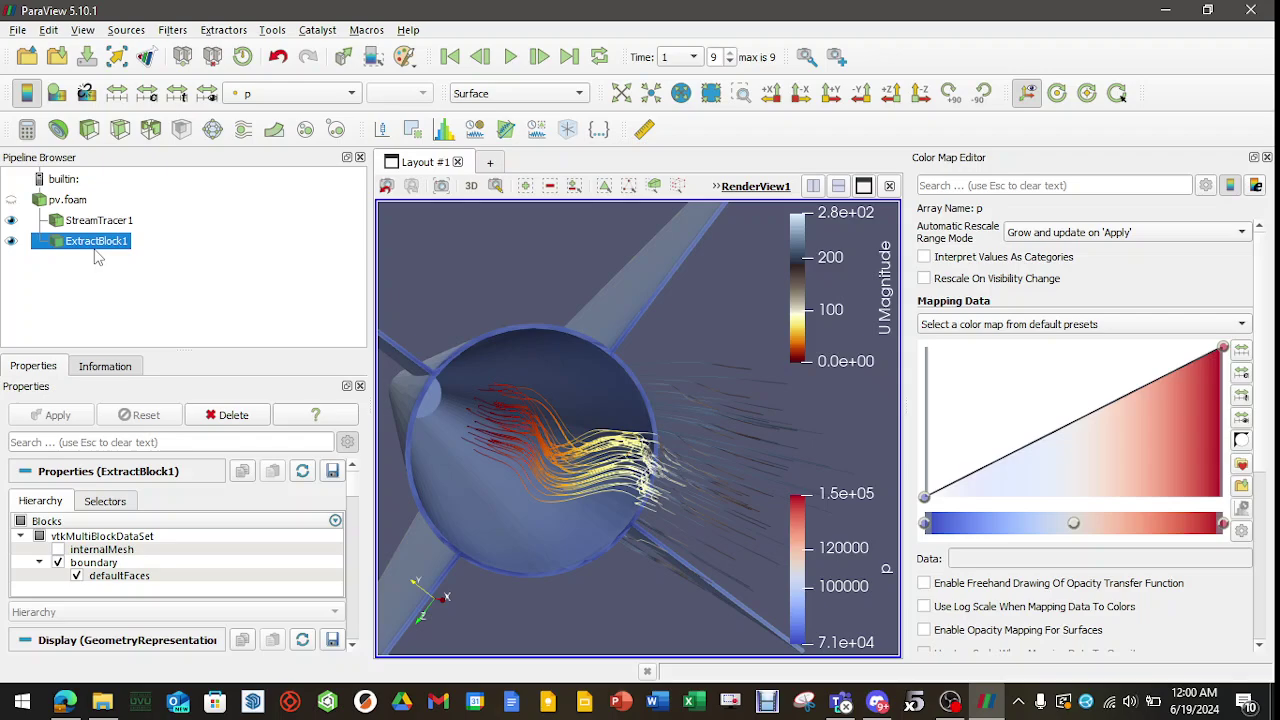
click(345, 97)
click(320, 72)
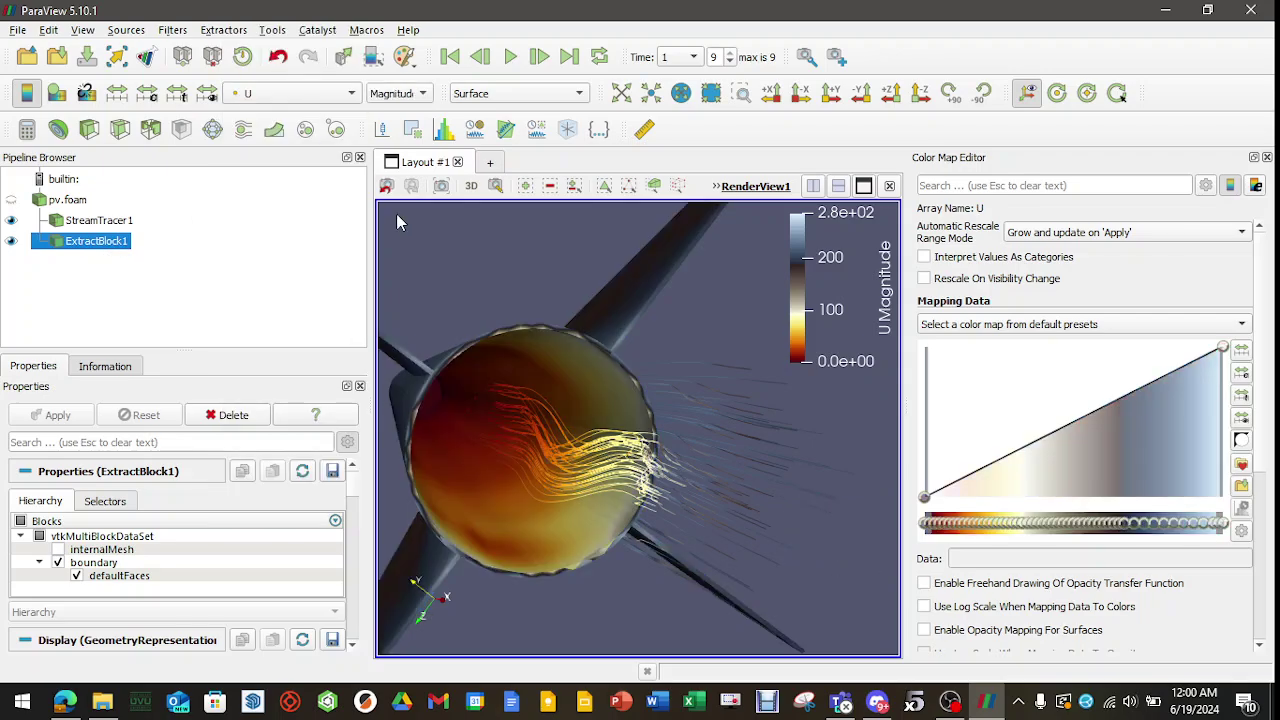
drag(396, 213, 440, 258)
scroll(440, 264, down, 8)
drag(571, 403, 500, 465)
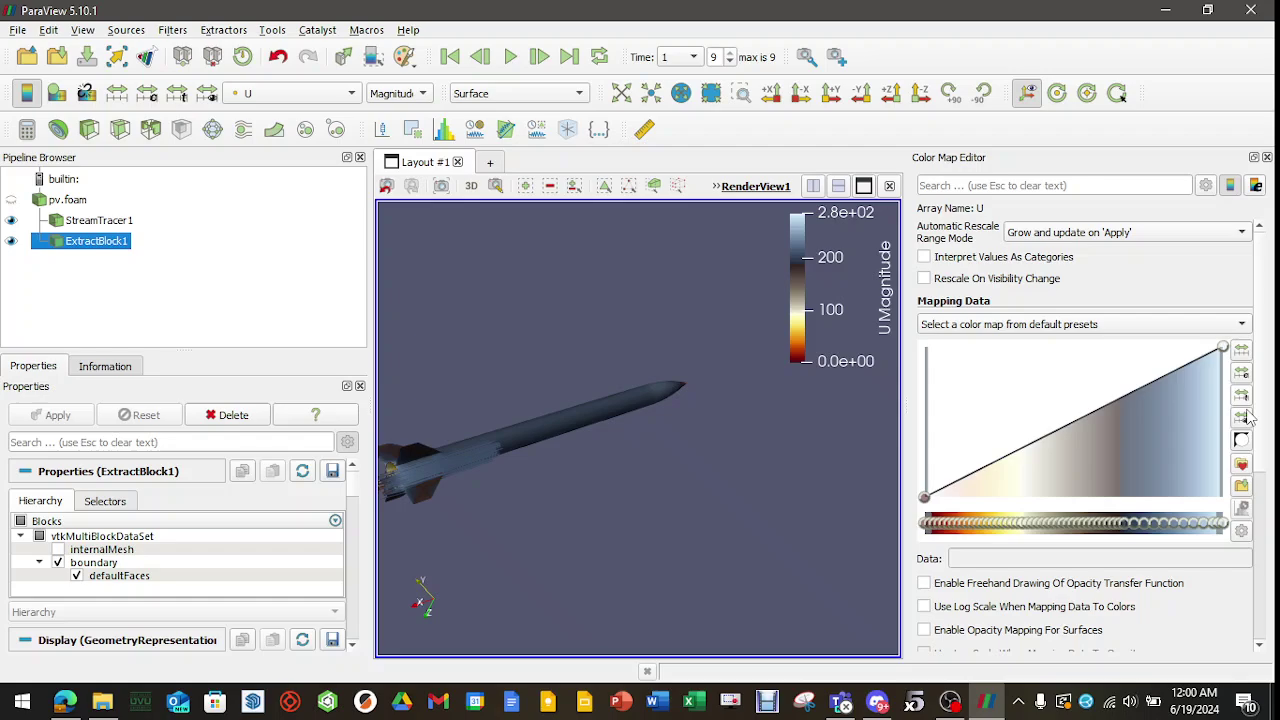
Apply the Cool to Warm preset to the U color map
click(1241, 464)
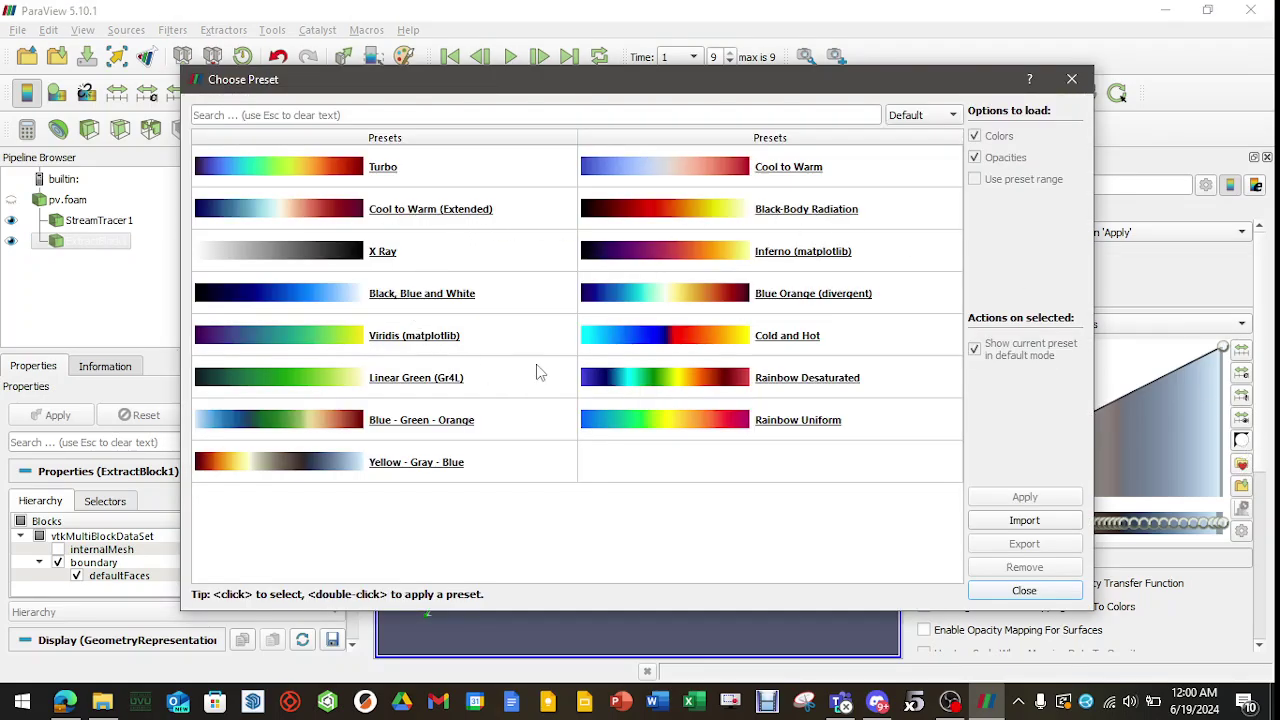
click(788, 172)
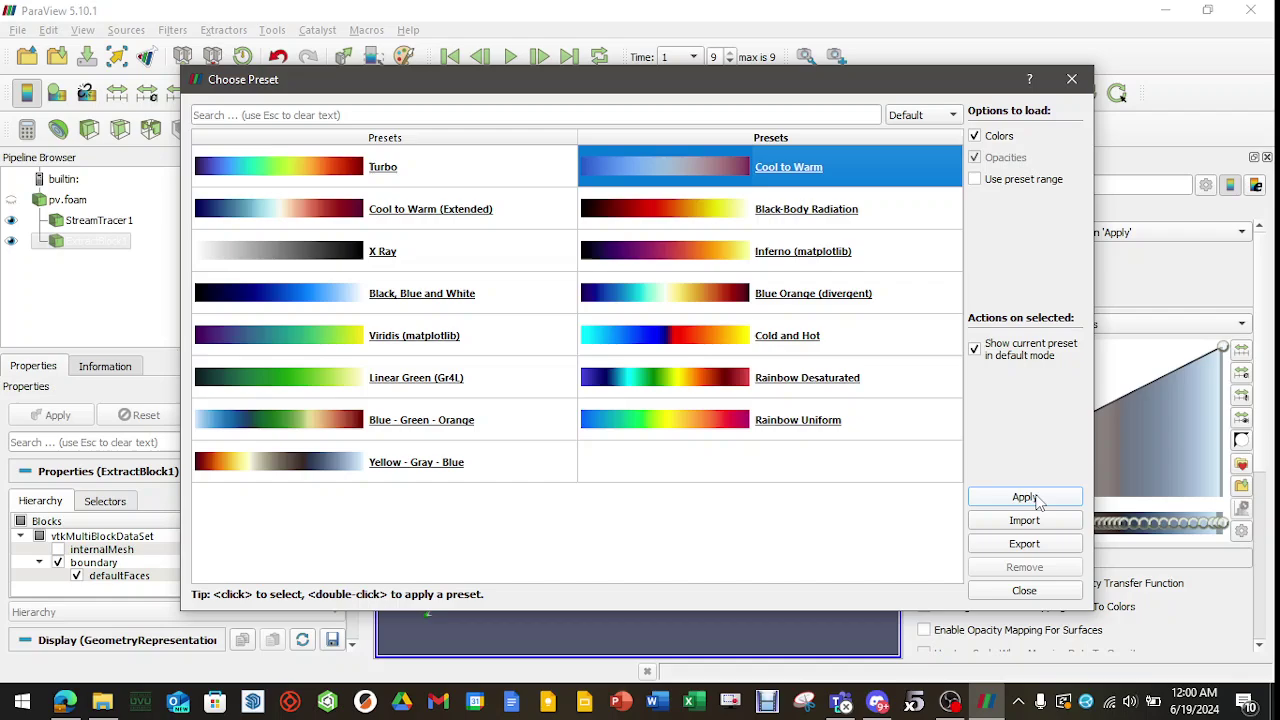
click(1028, 498)
click(1044, 590)
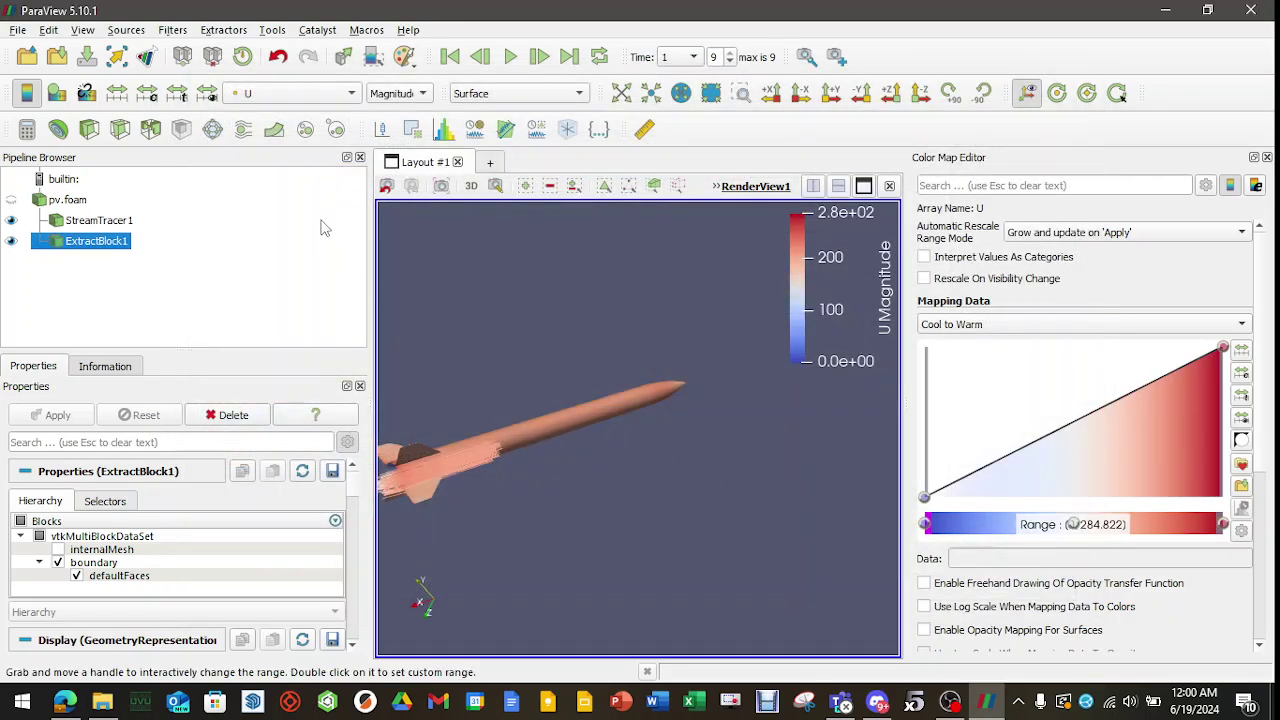
Color the extracted rocket surface by p, keeping the existing color range
click(300, 93)
click(297, 206)
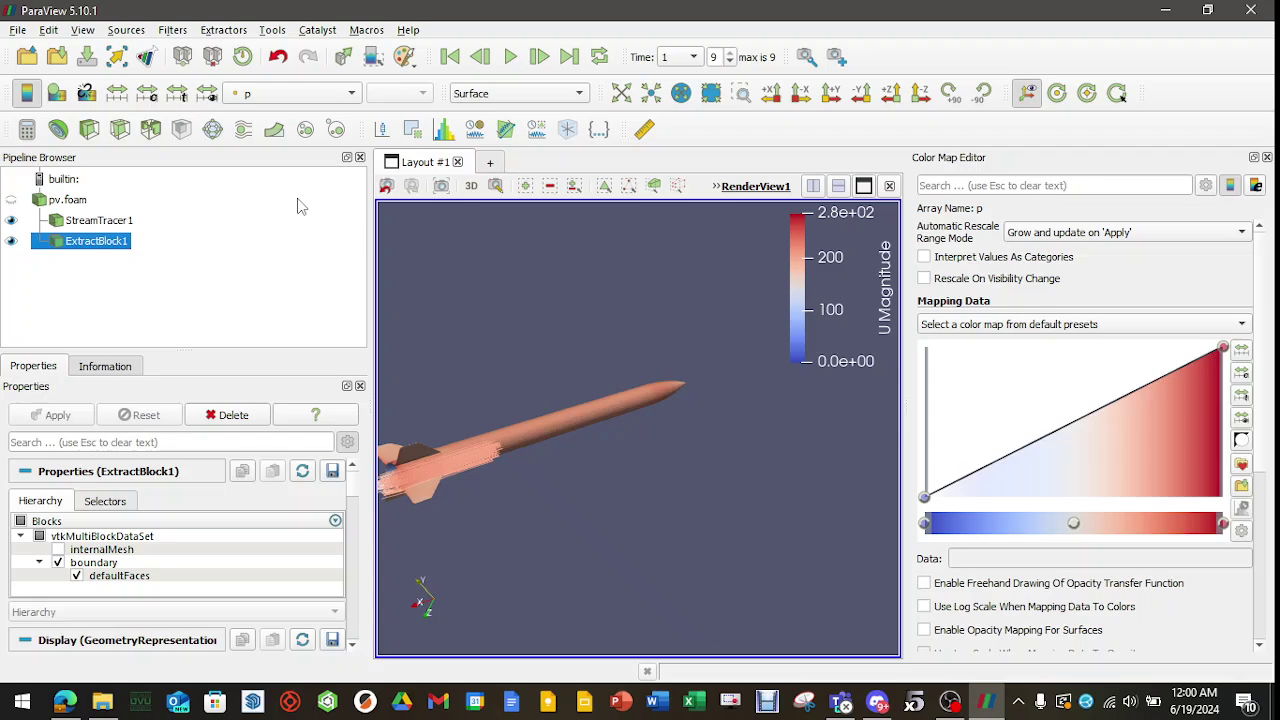
click(147, 93)
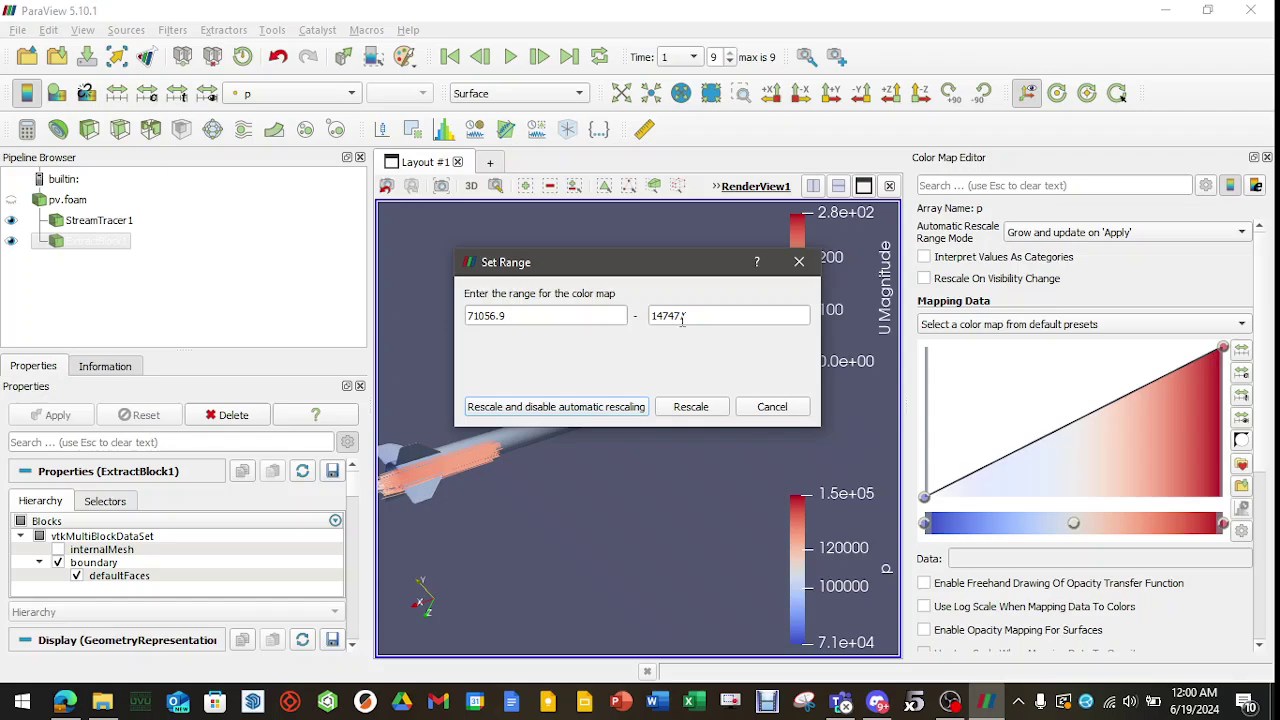
click(768, 409)
drag(549, 487, 592, 480)
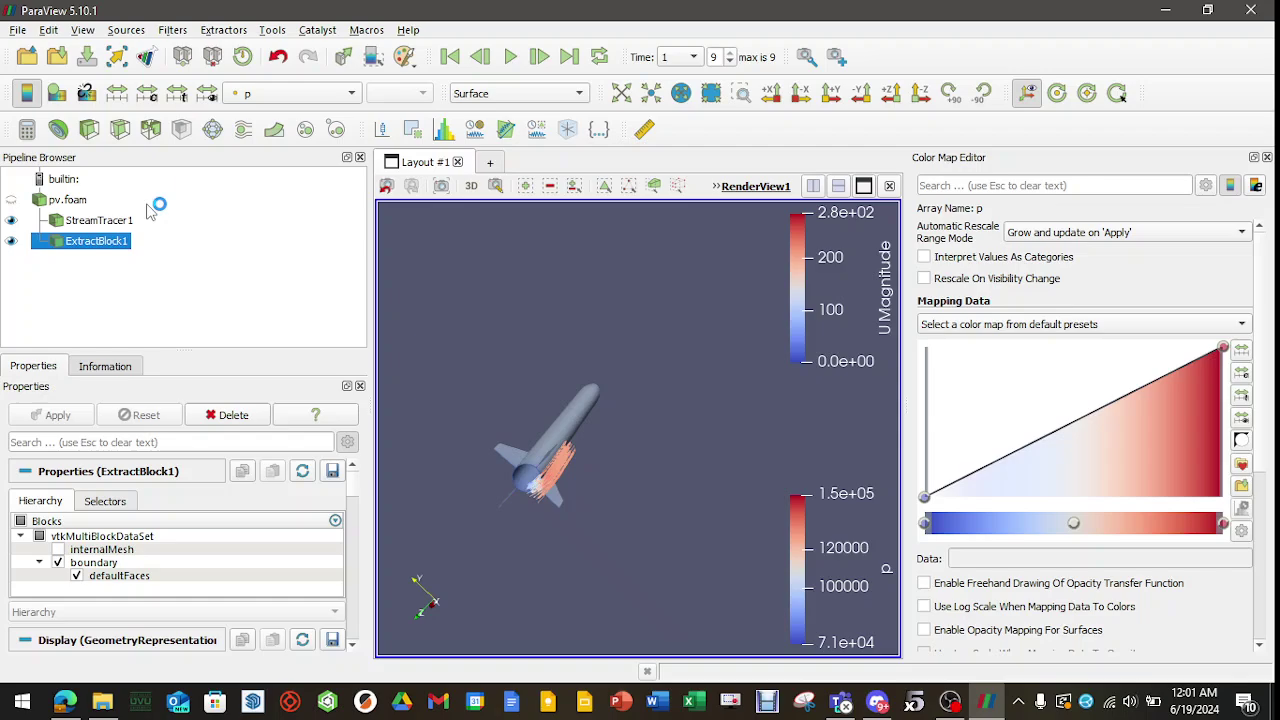
Inspect the point cloud streamlines around the rocket's tail and switch the stream tracer's seed type to Line
click(99, 220)
scroll(512, 473, up, 5)
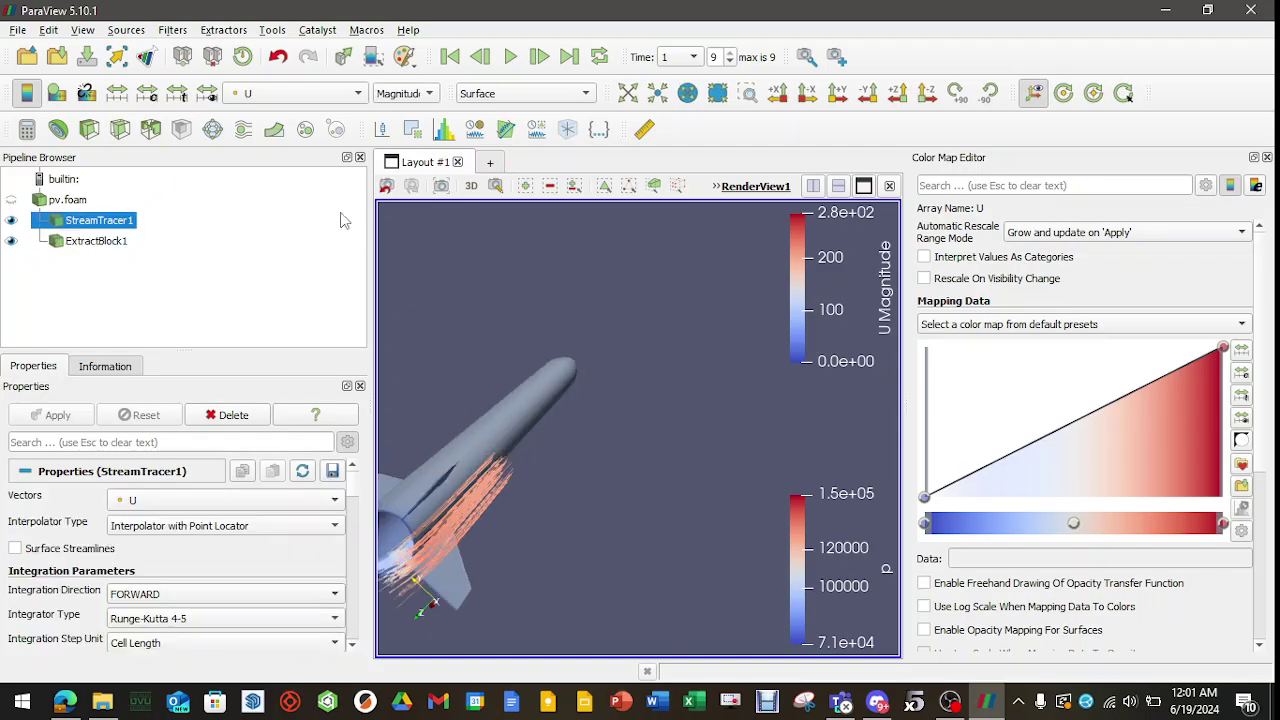
drag(493, 485, 551, 492)
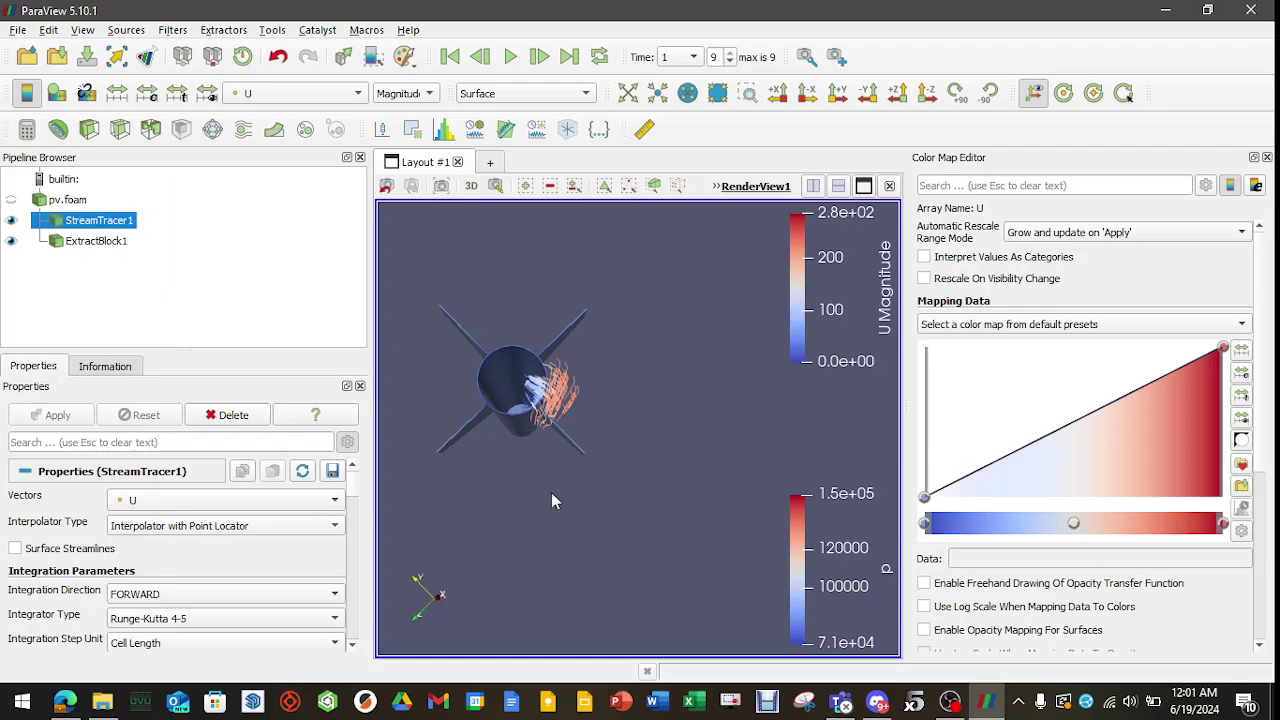
drag(650, 414, 645, 428)
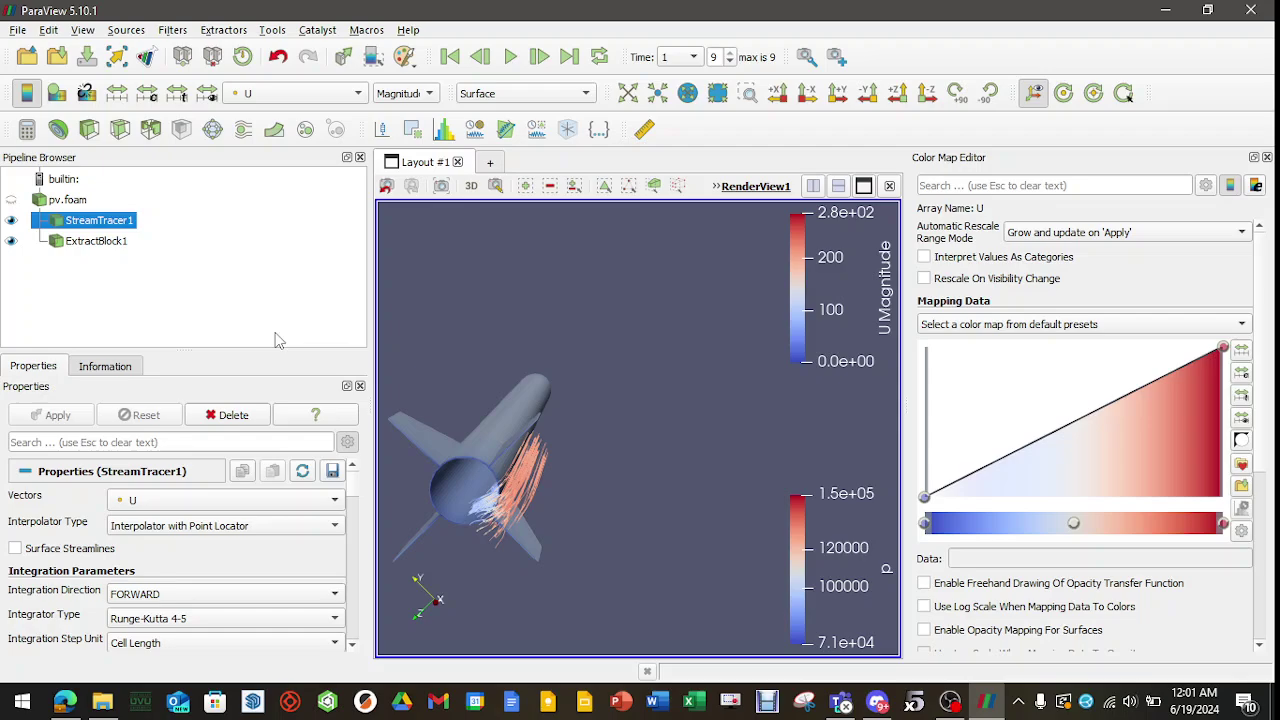
scroll(358, 500, down, 2)
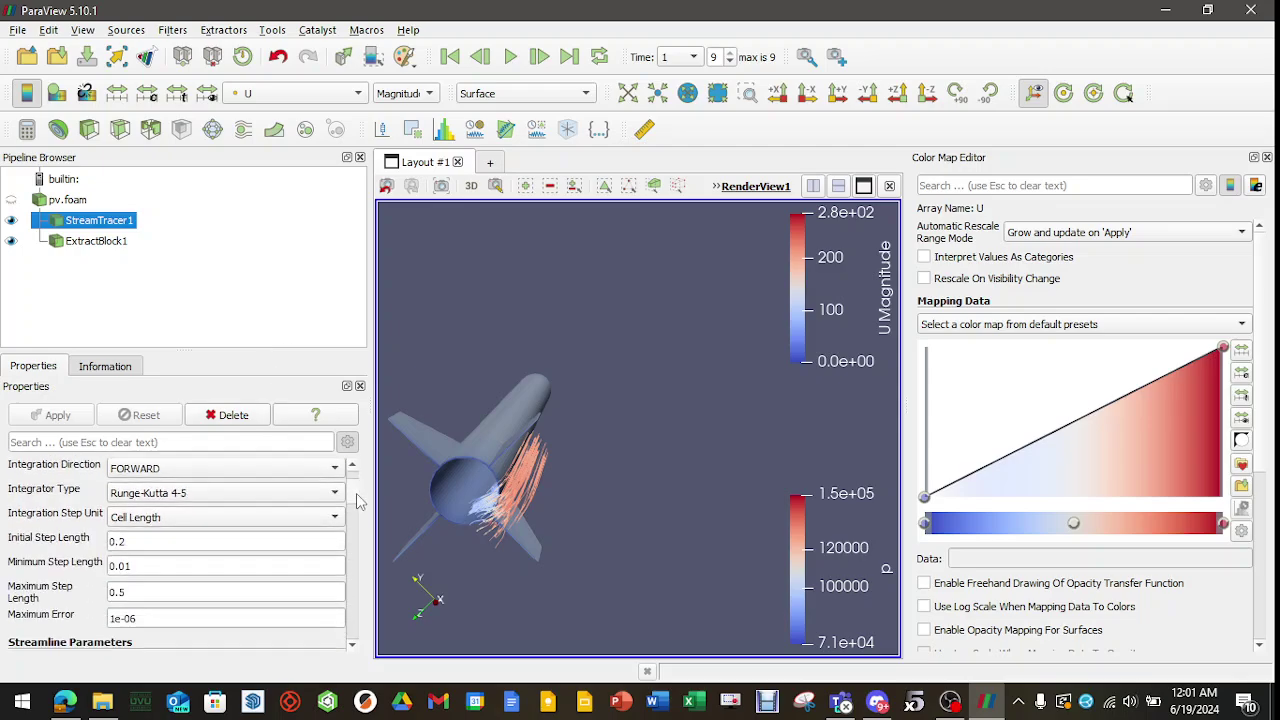
scroll(358, 500, down, 5)
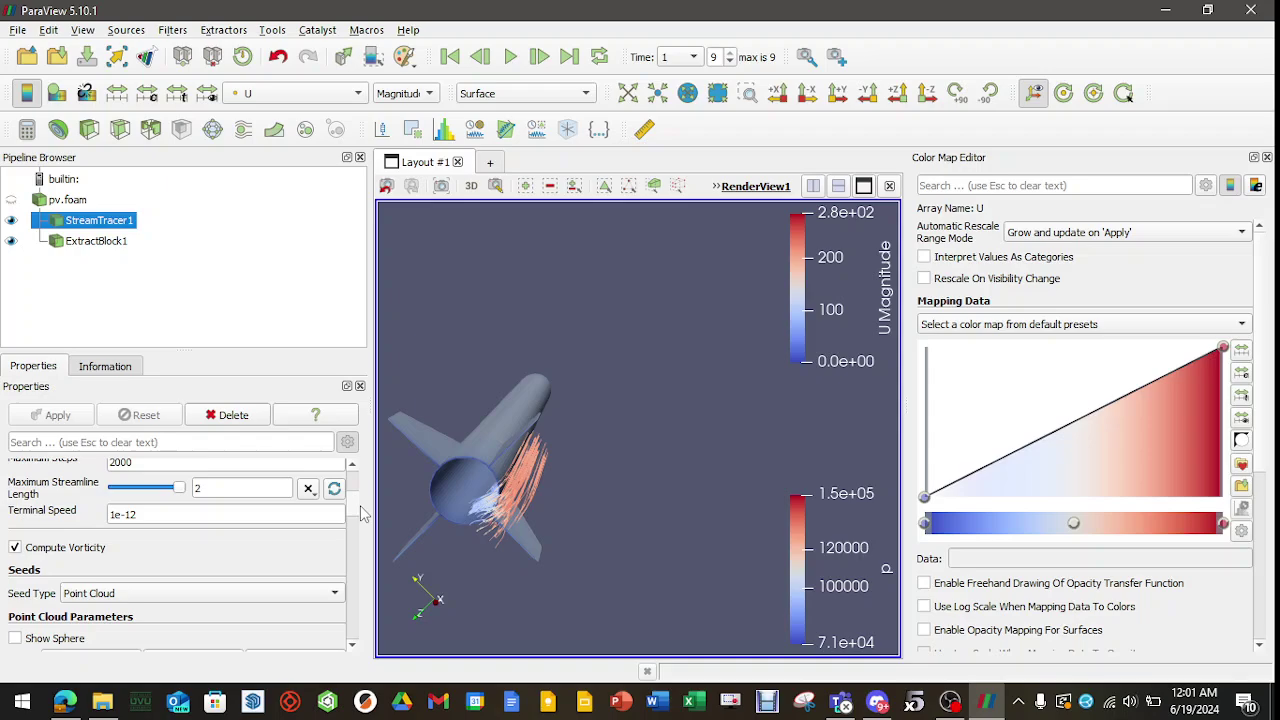
scroll(363, 513, down, 1)
click(250, 563)
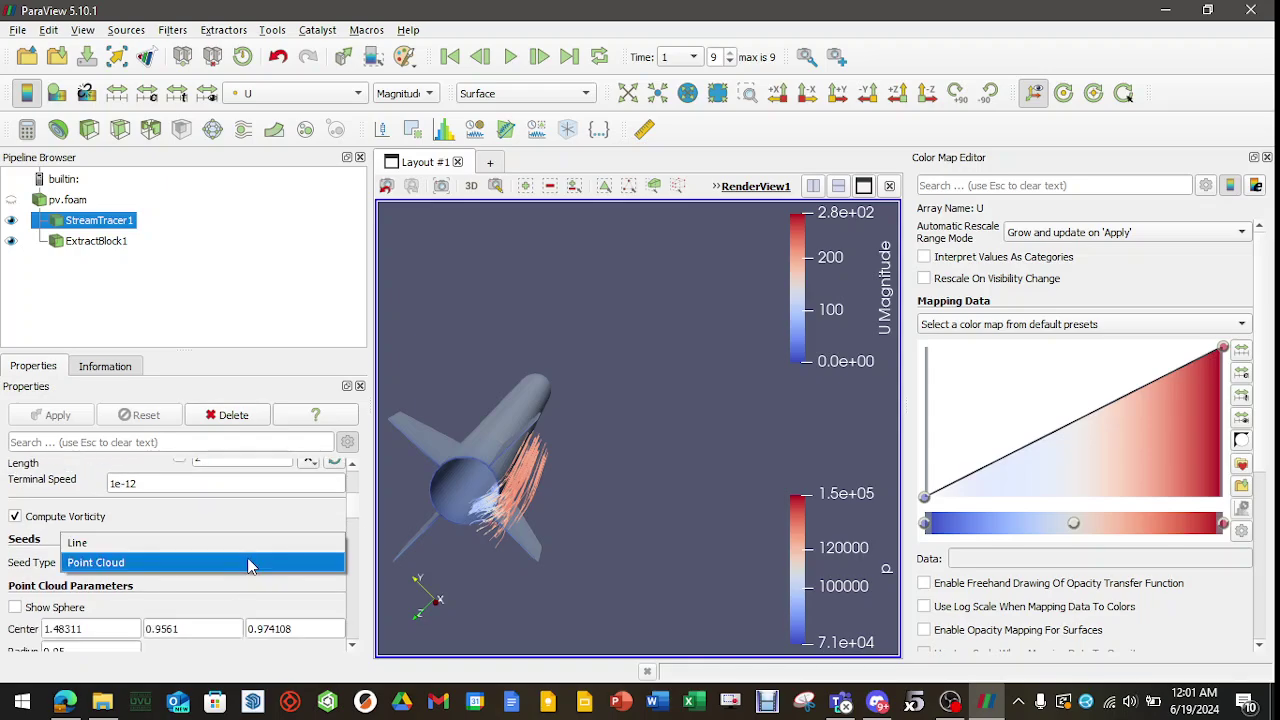
click(192, 543)
scroll(500, 473, down, 5)
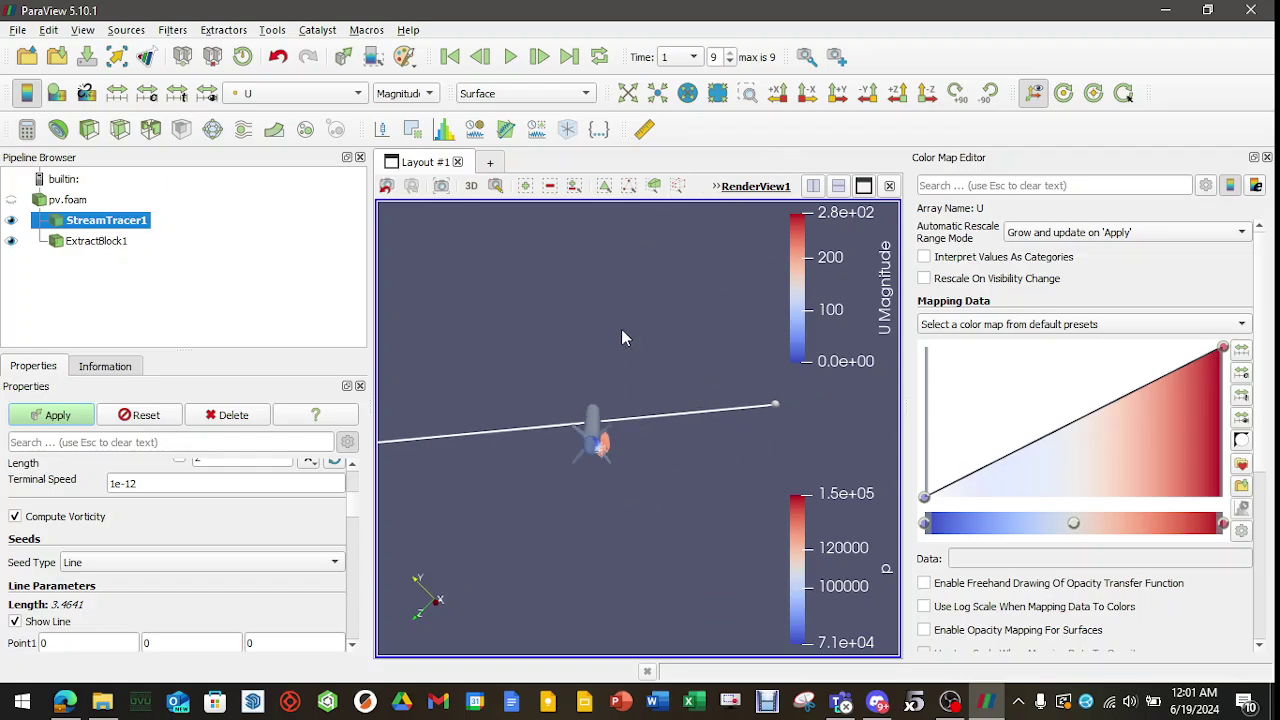
Move the seed line's first end point closer to the rocket, leaving the line about 2.45 long
drag(621, 337, 608, 337)
drag(777, 430, 468, 429)
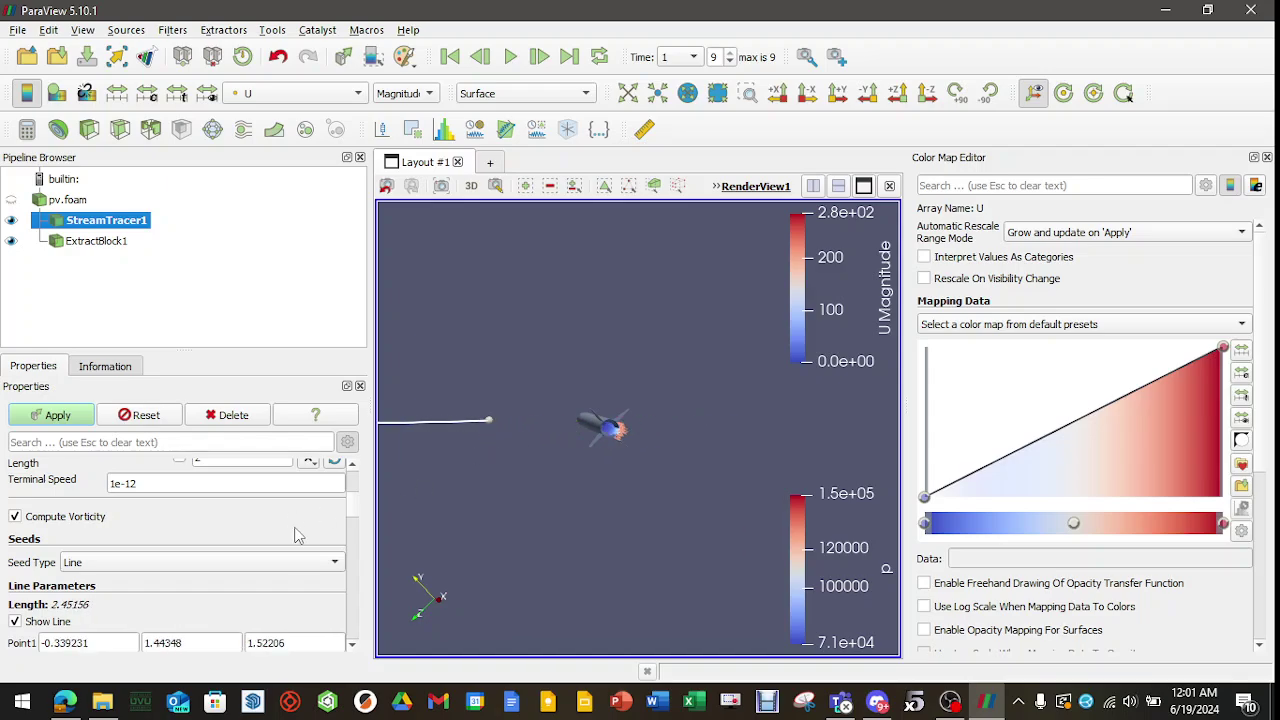
scroll(360, 525, down, 5)
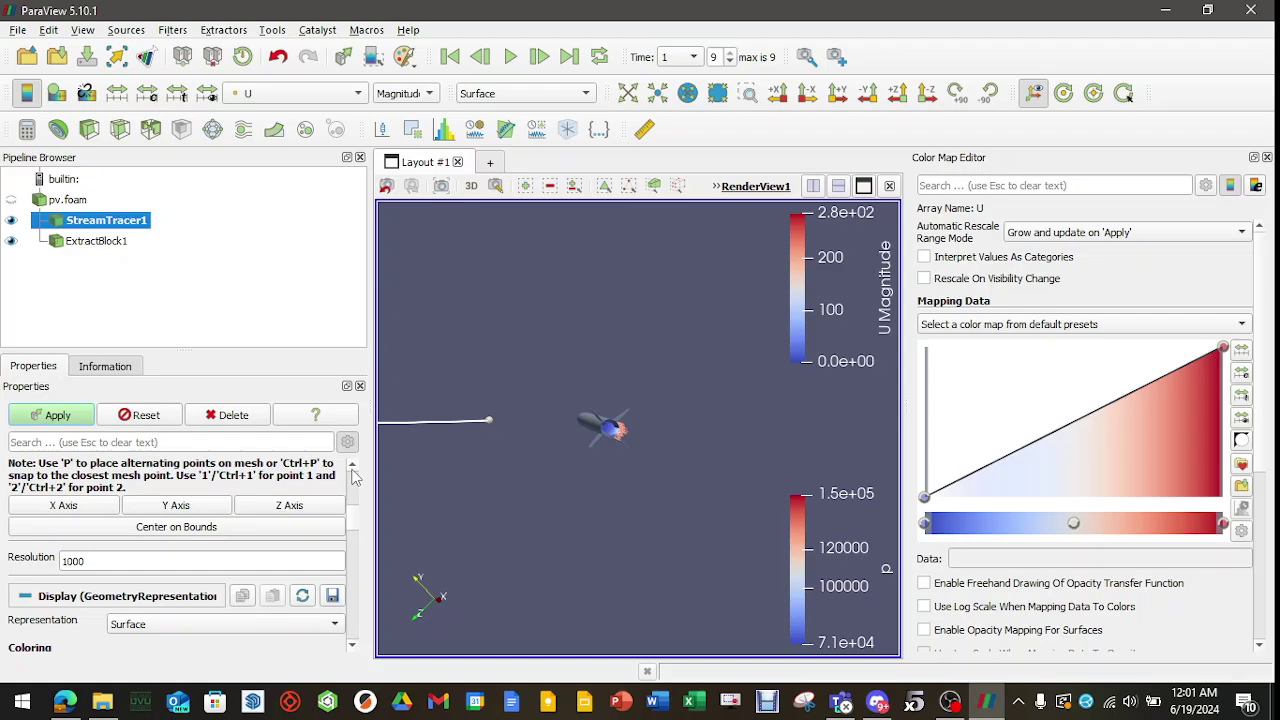
scroll(352, 477, up, 5)
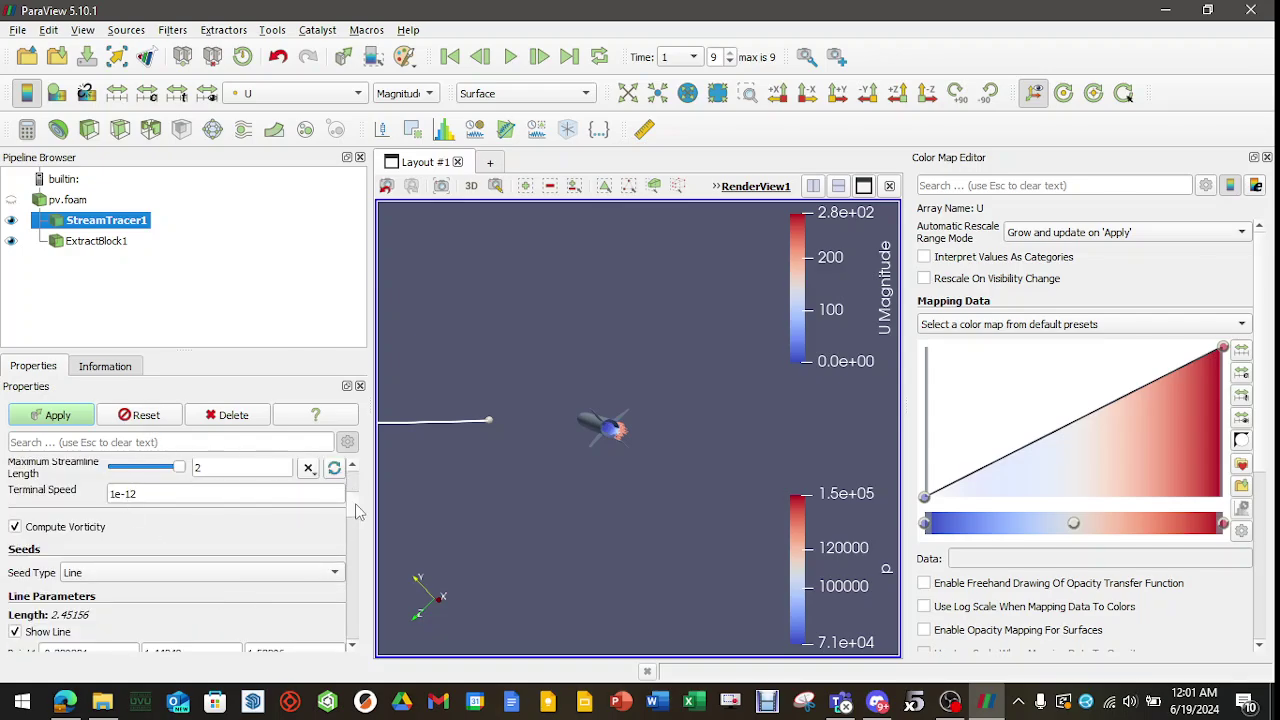
scroll(357, 511, down, 3)
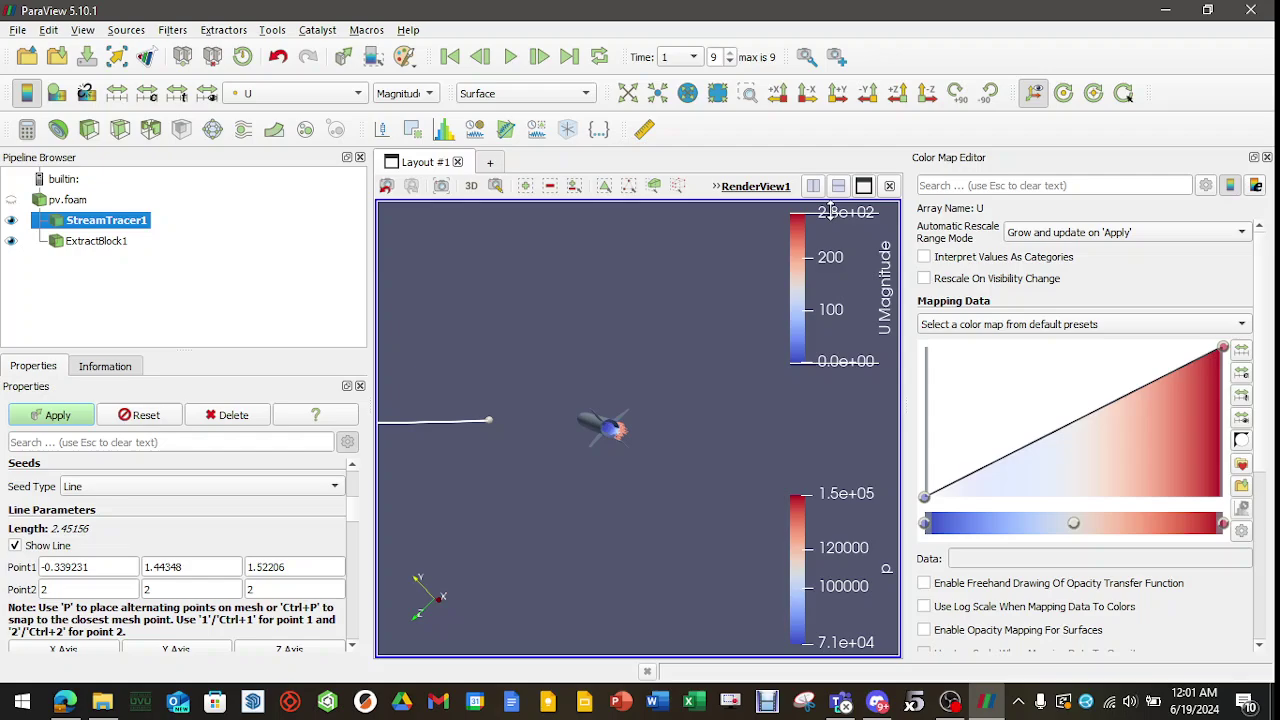
View the rocket along the X axis and move the whole seed line, about 2.45 long, beside the rocket's tail
click(808, 93)
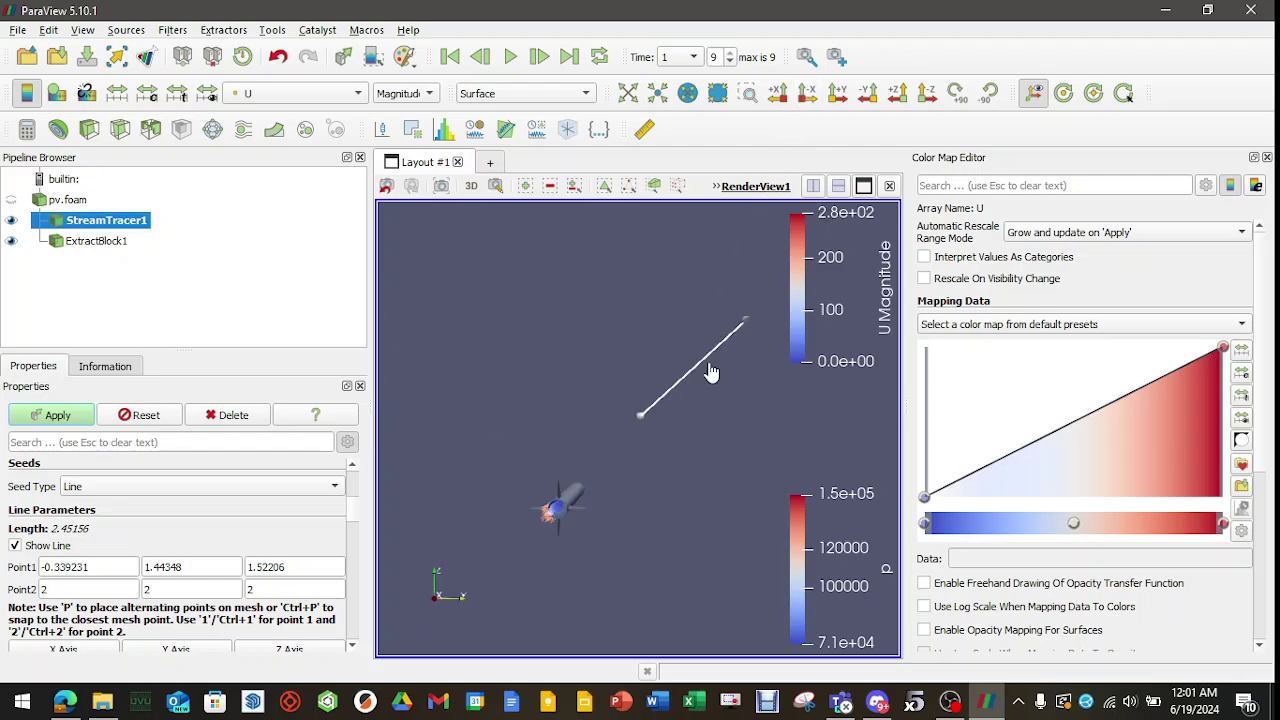
drag(692, 368, 536, 505)
scroll(548, 518, up, 5)
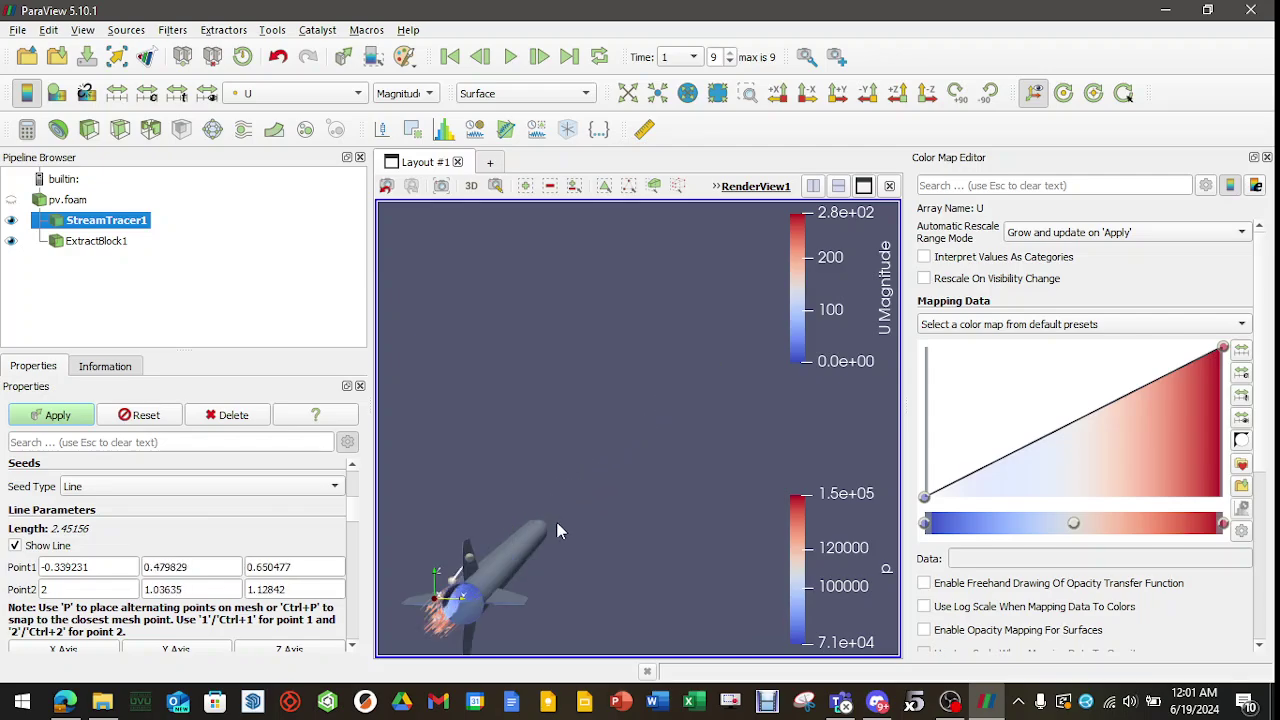
drag(568, 576, 580, 570)
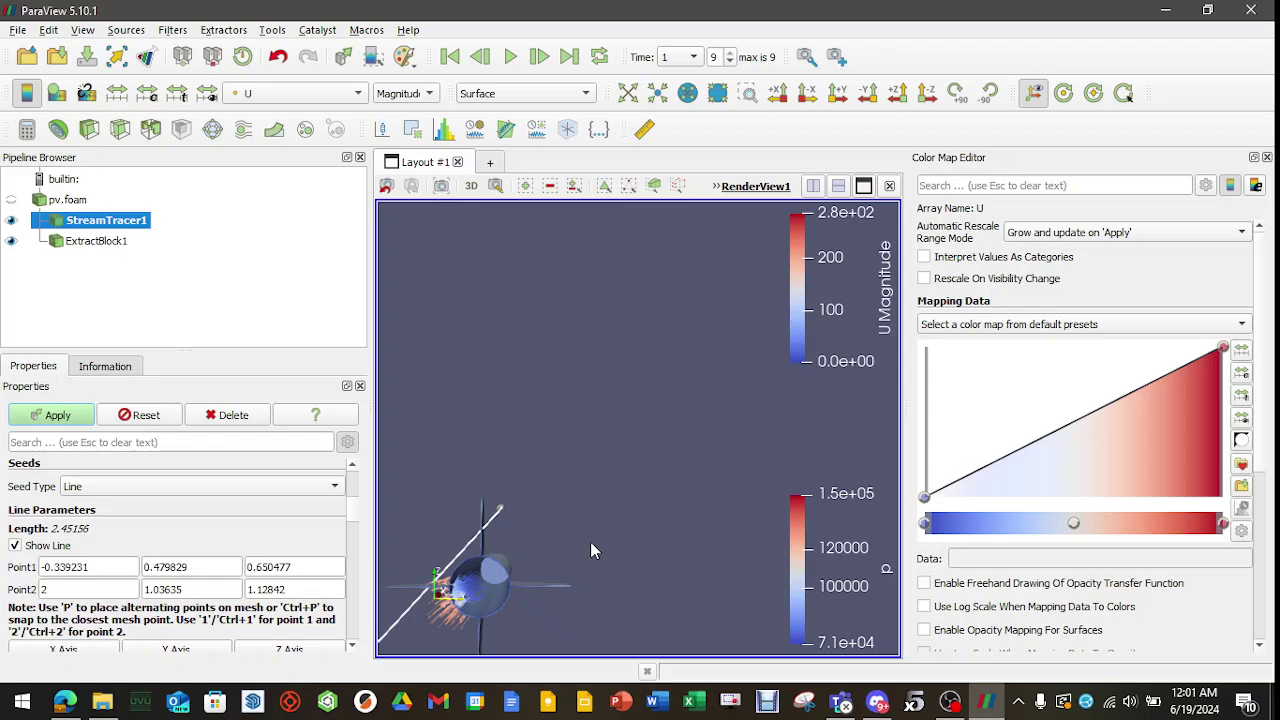
From the opposite X direction, move the seed line's first end point toward the rocket, about 2.35 line length, and apply it
click(778, 93)
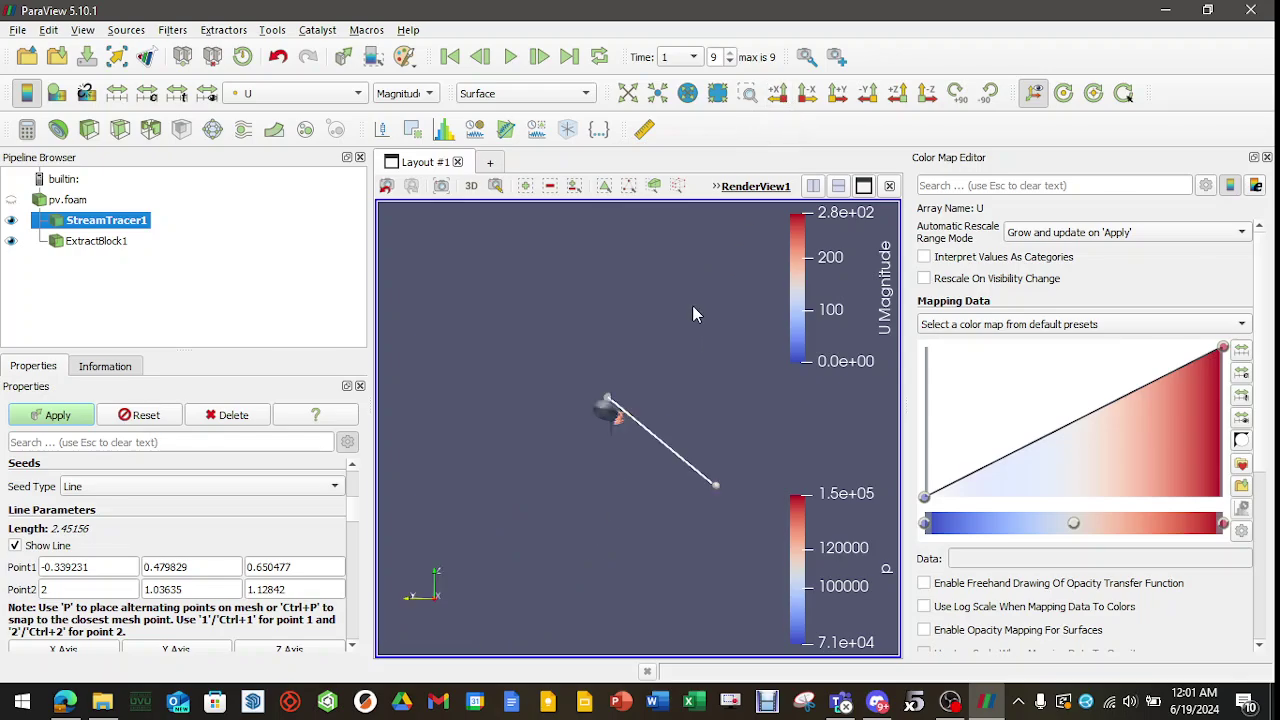
scroll(660, 440, up, 3)
scroll(670, 447, down, 1)
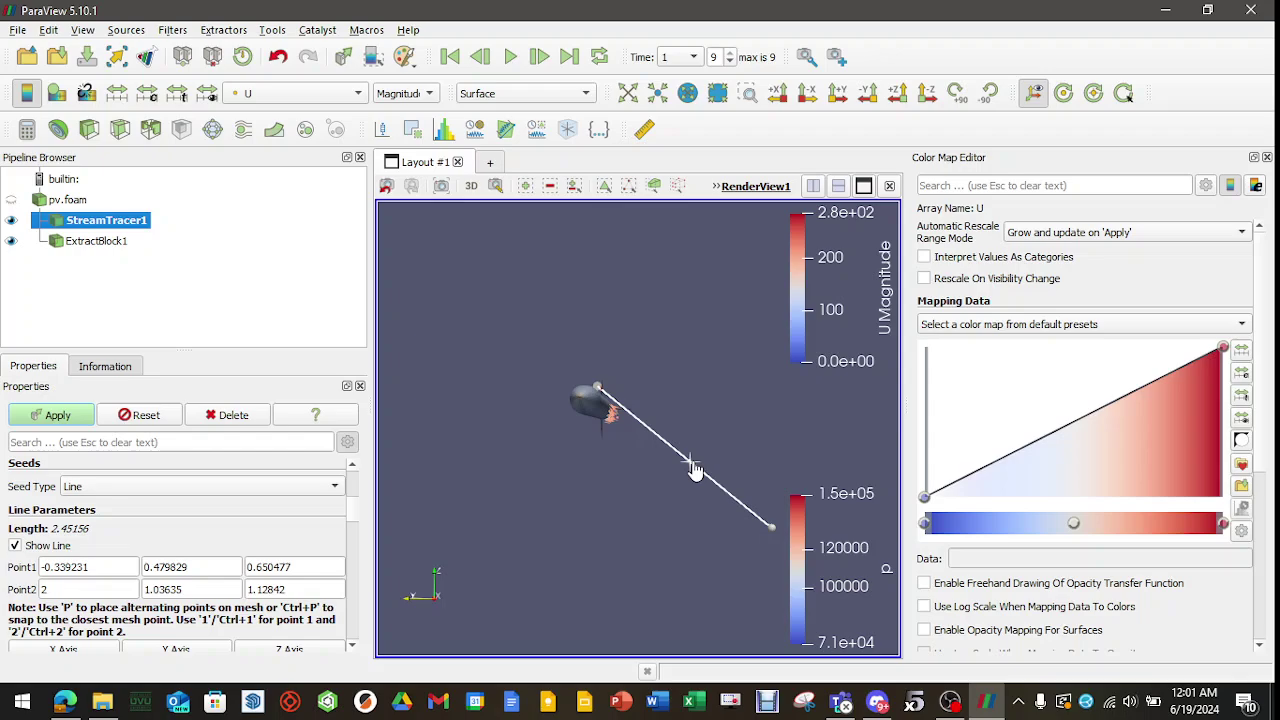
drag(772, 527, 634, 391)
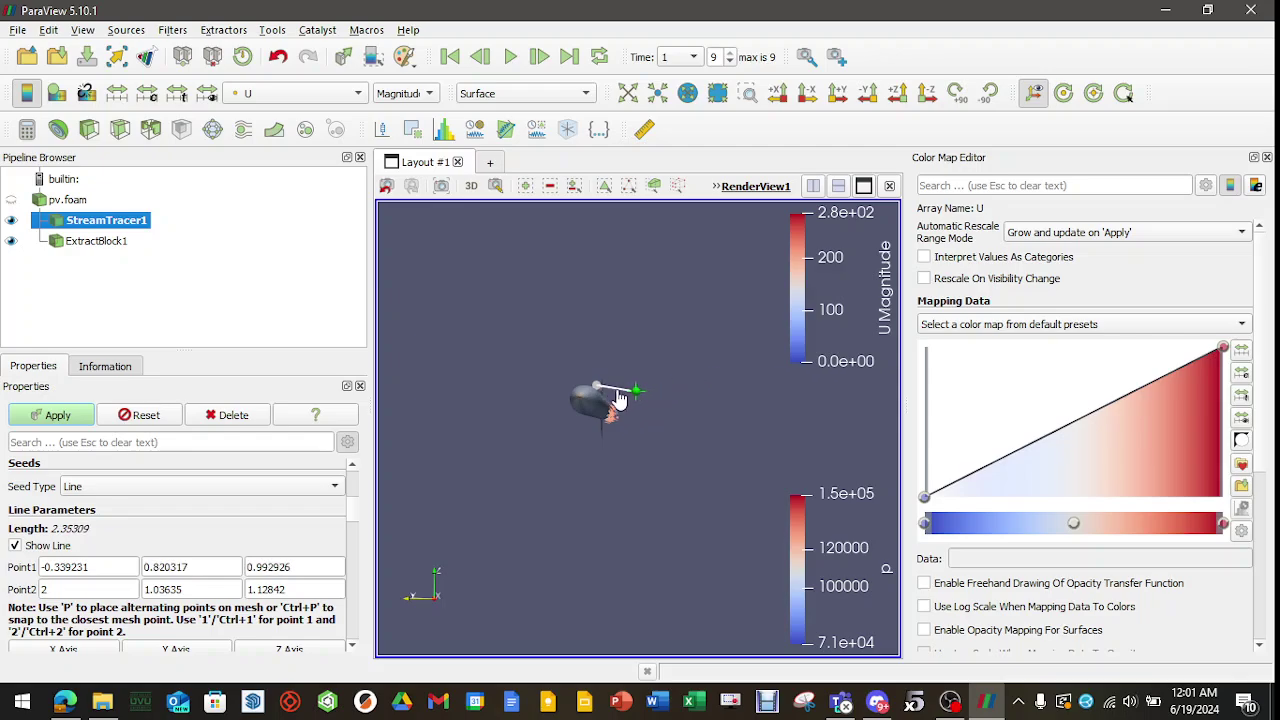
click(88, 418)
Pull the seed line's first end point back near the fins, making the line about 1.63 long, and recompute the streamlines
drag(691, 395, 644, 441)
drag(436, 636, 670, 277)
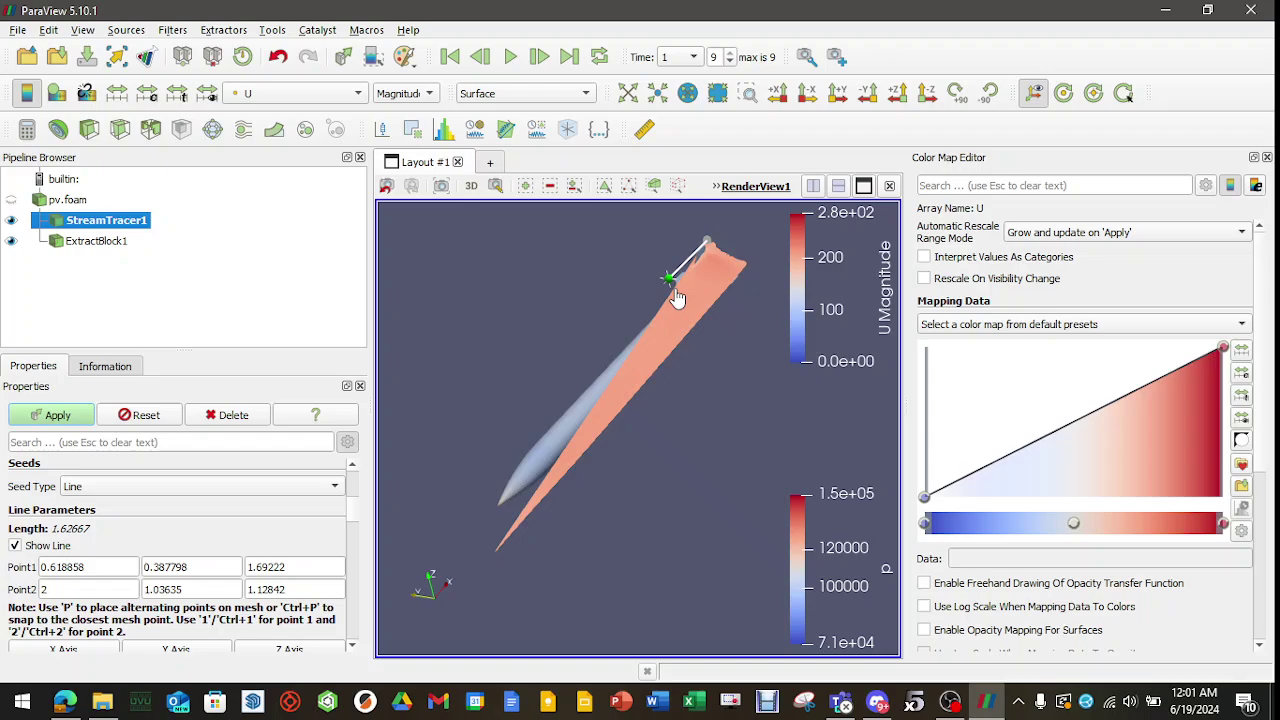
click(57, 415)
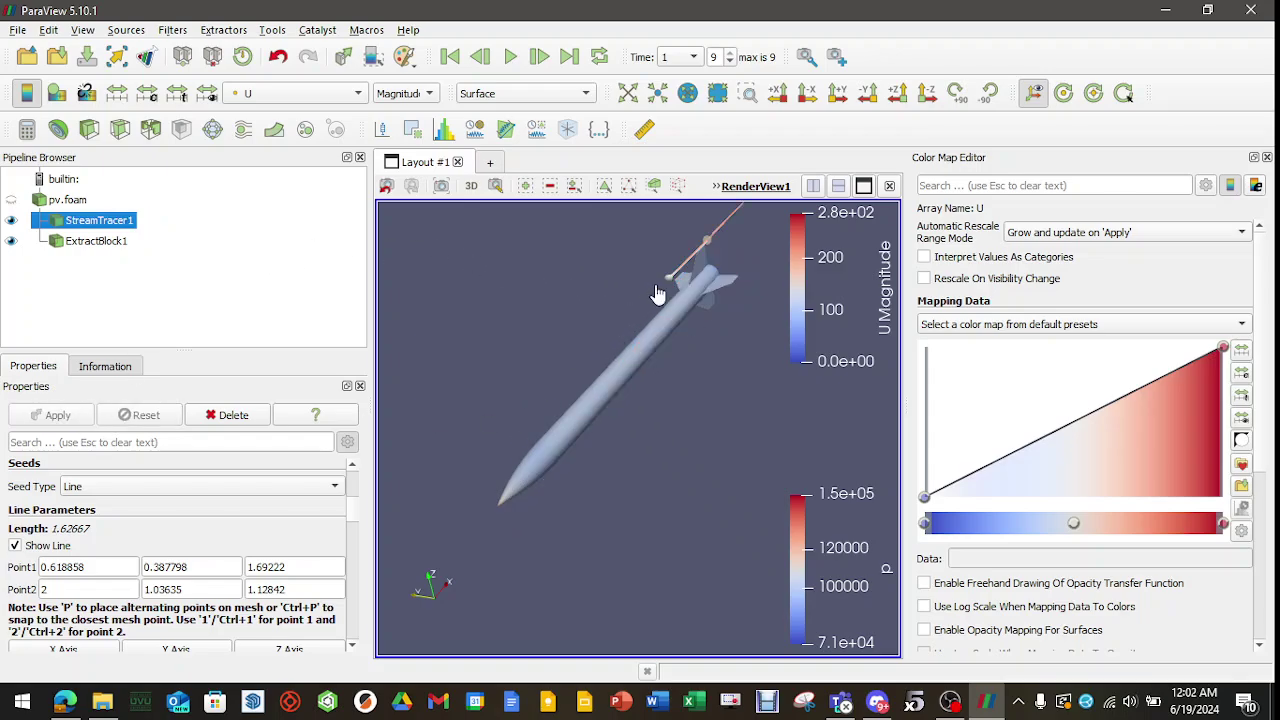
Shorten the seed line to about 0.57 by moving its first end point beside the fins, and recompute the streamlines
drag(710, 377, 829, 403)
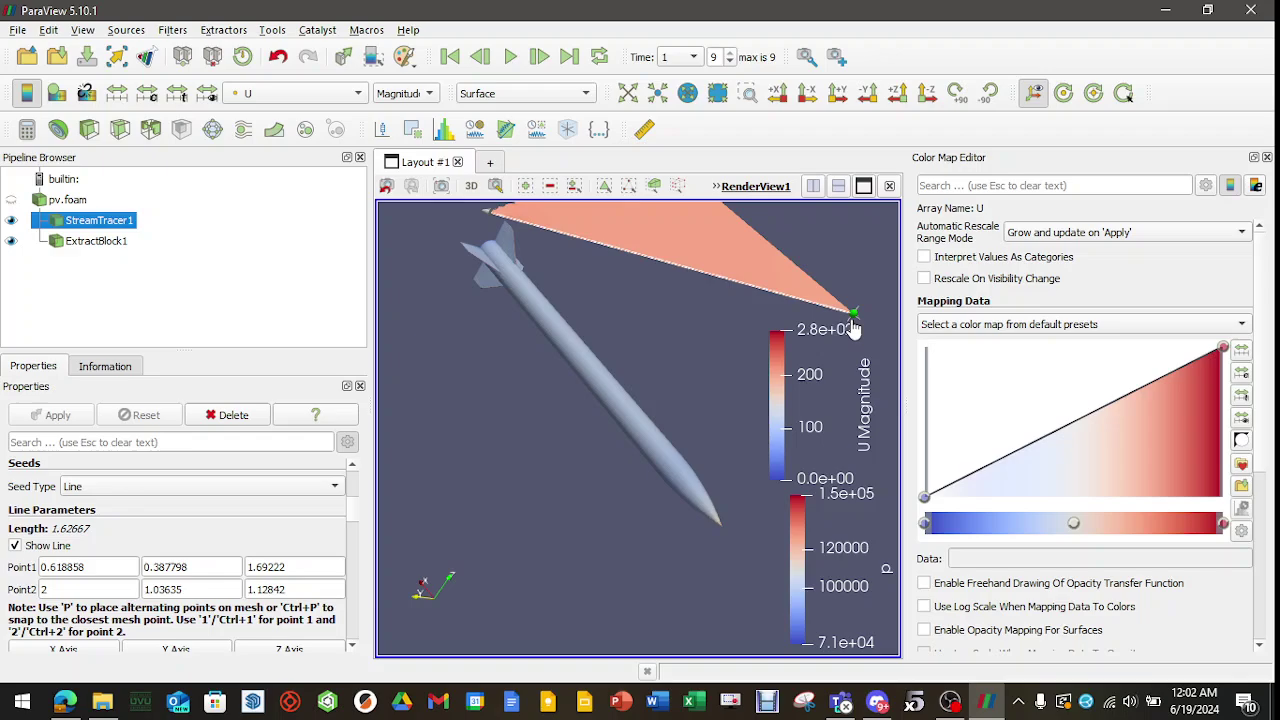
drag(852, 313, 530, 231)
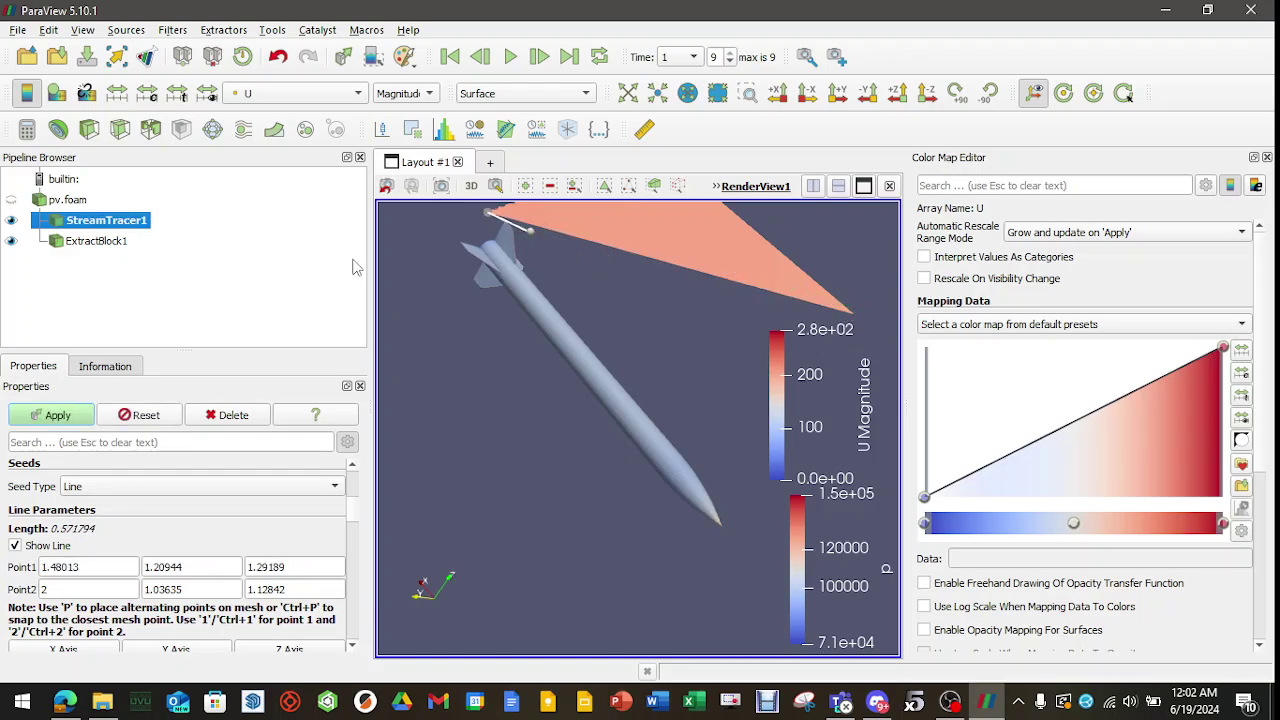
click(85, 418)
Move the whole seed line closer to the rocket body at the fins and apply the new position
drag(438, 391, 397, 306)
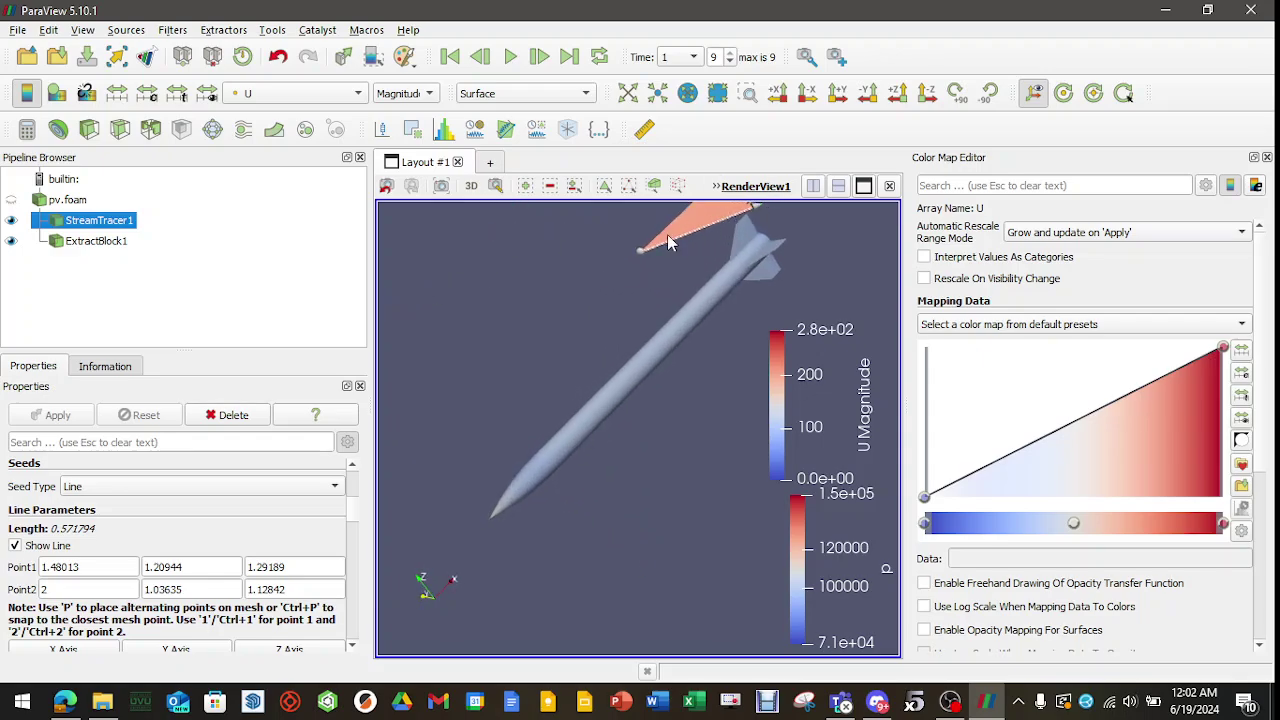
drag(673, 252, 712, 287)
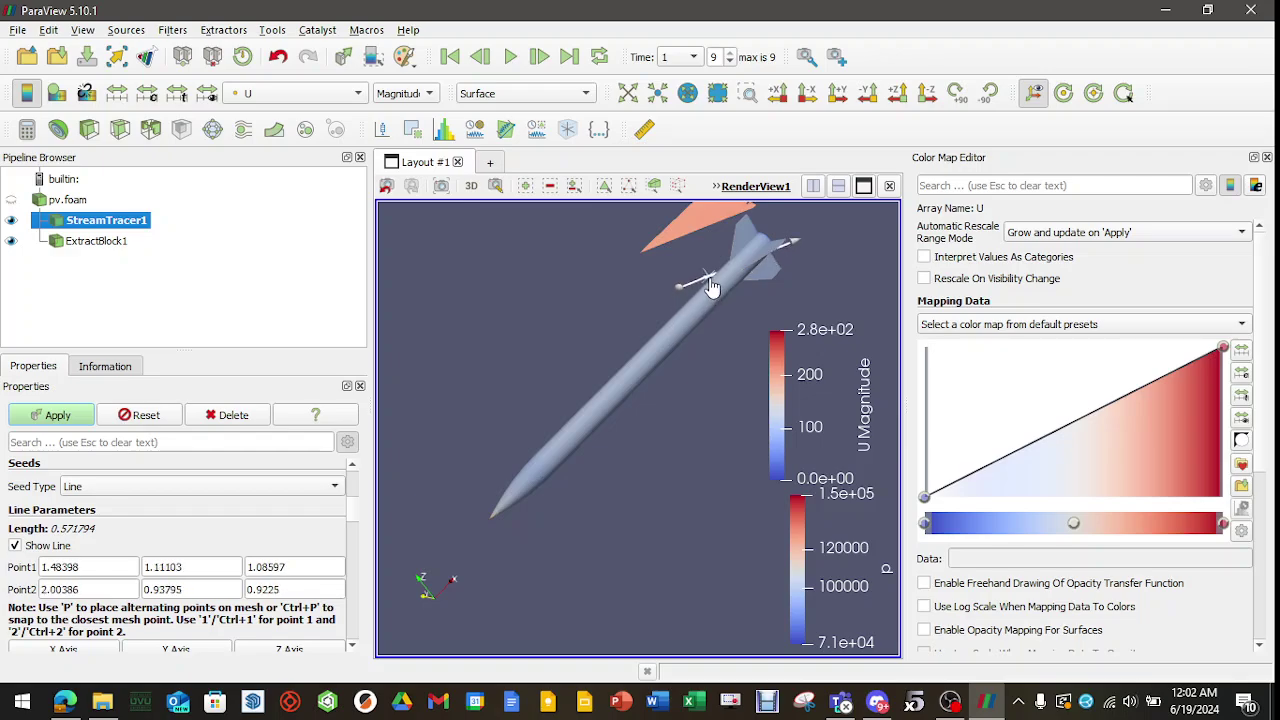
click(58, 415)
Place the seed line, about 0.18 long, across the front of a tail fin and inspect its streamlines up close
drag(823, 261, 530, 405)
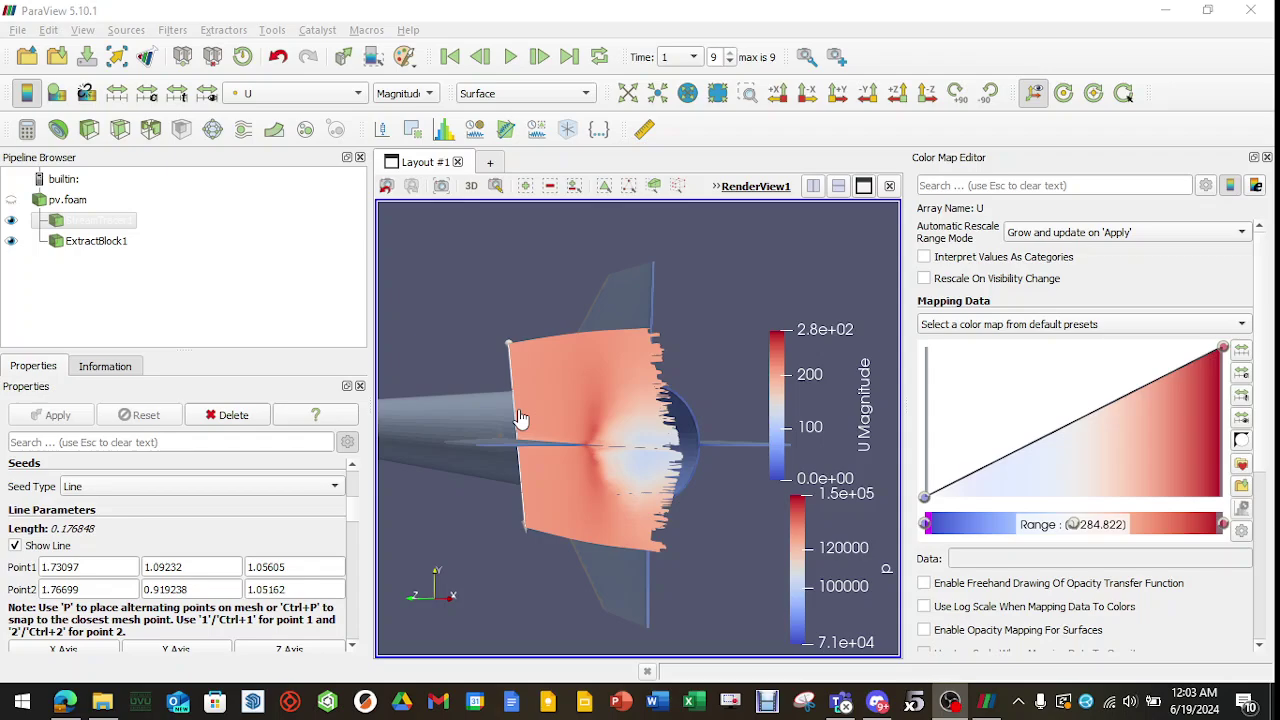
scroll(558, 440, up, 5)
scroll(537, 452, down, 4)
scroll(537, 432, up, 1)
drag(537, 432, 555, 438)
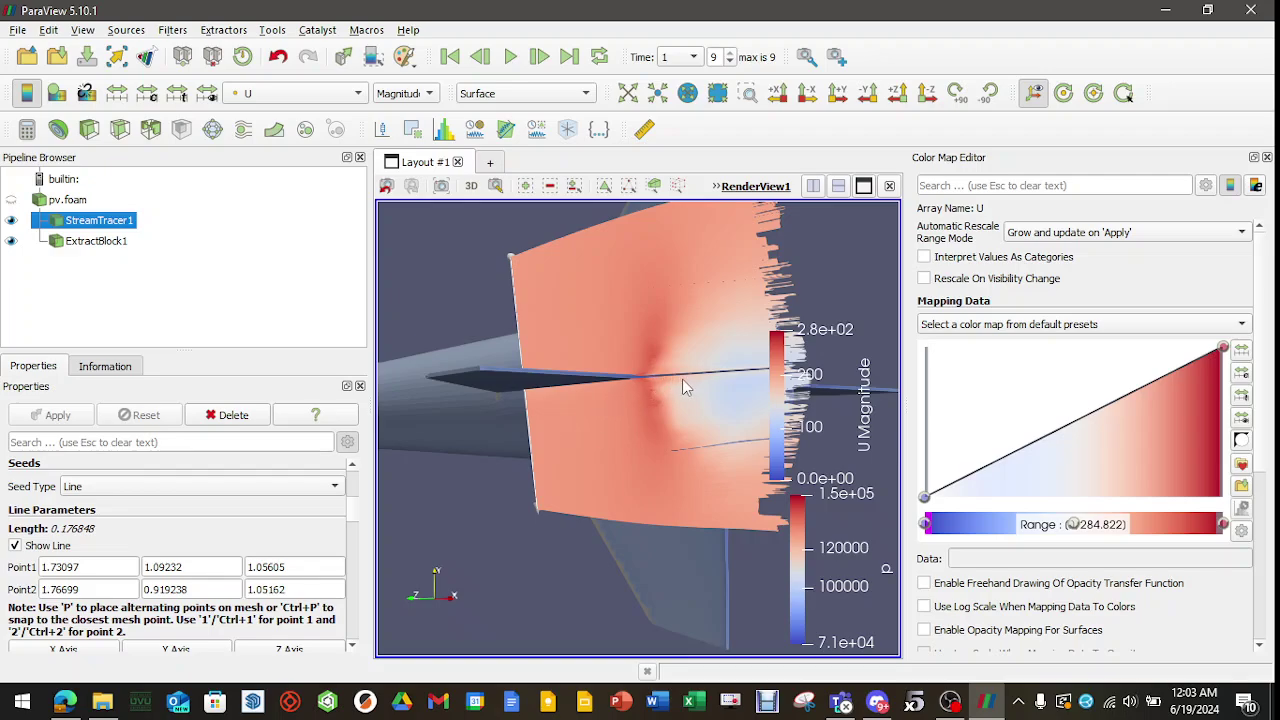
Shorten the seed line to about 0.058 across the fin and recompute the streamlines
click(15, 546)
click(15, 546)
drag(510, 262, 523, 400)
click(55, 418)
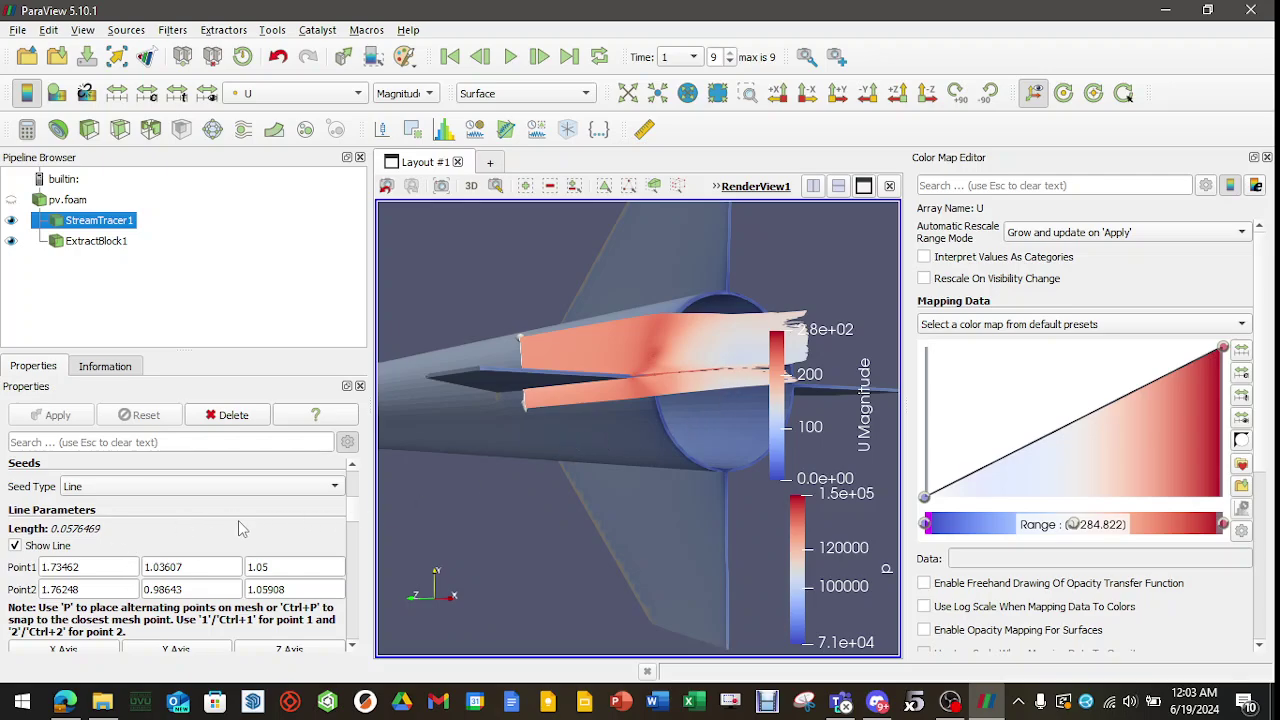
Hide the seed line in the view and set its resolution to 500, applying the change
click(15, 546)
scroll(358, 520, down, 5)
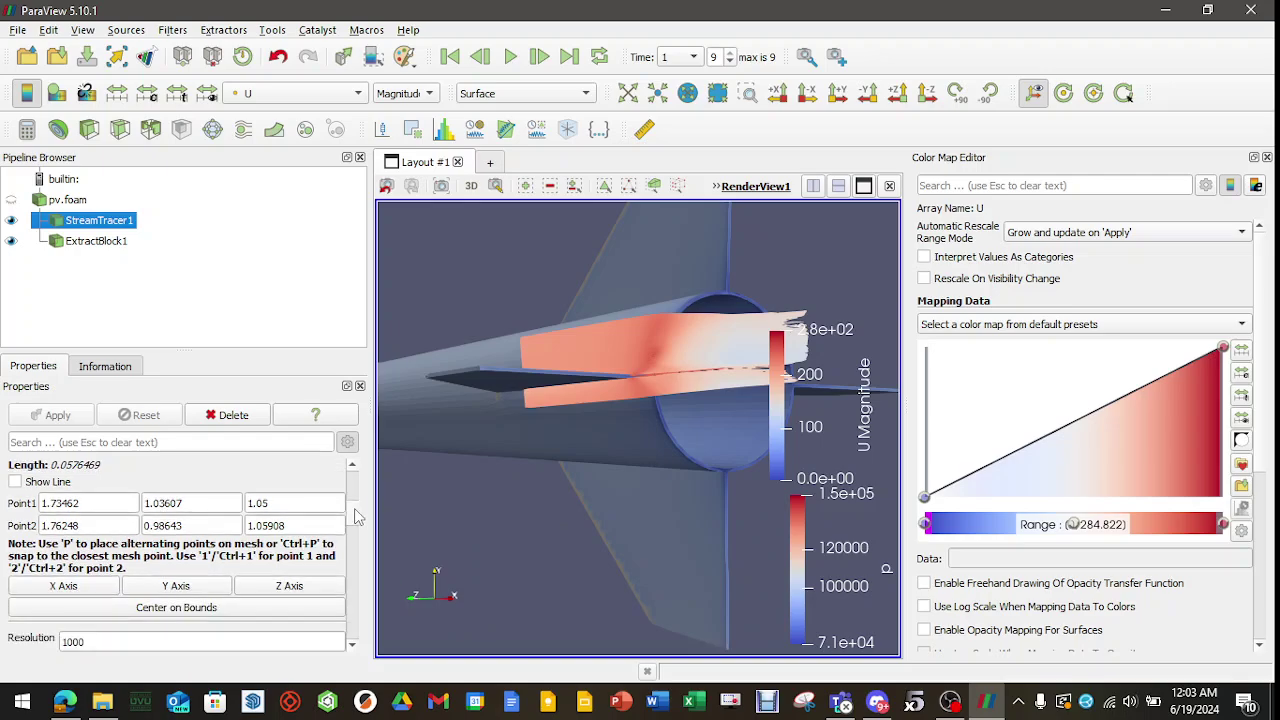
scroll(358, 525, down, 1)
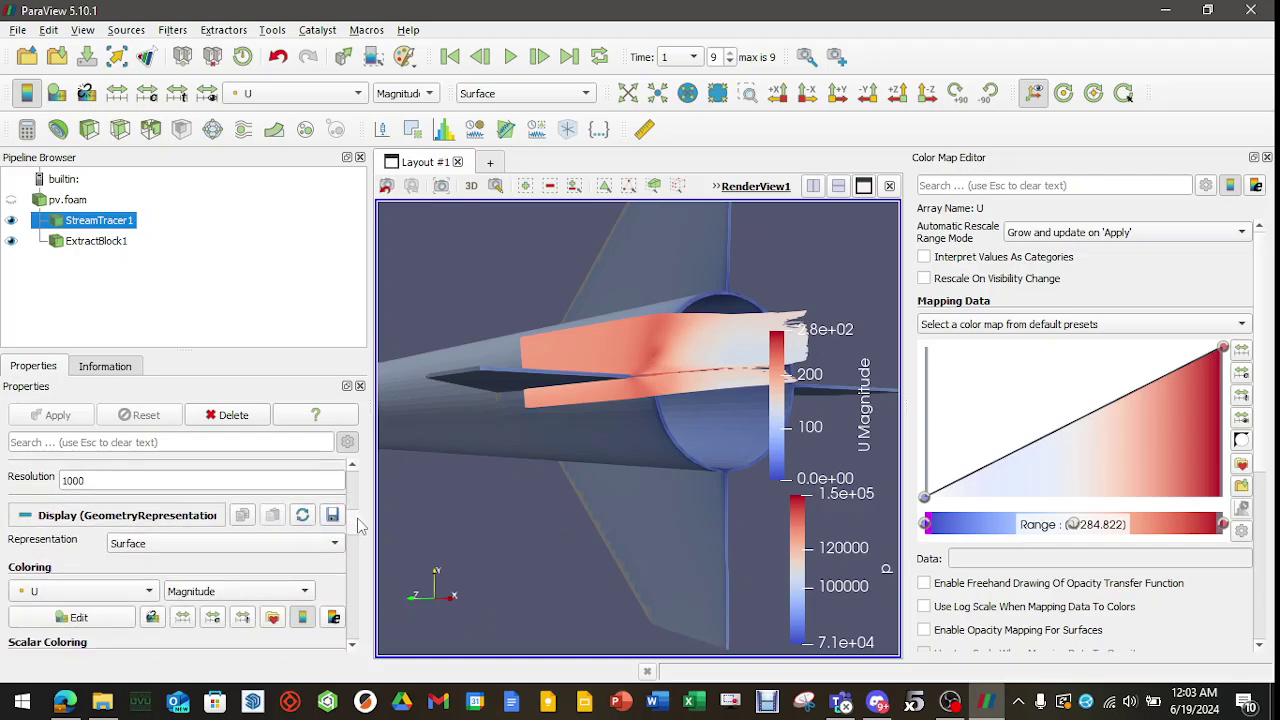
double_click(125, 479)
text(5)
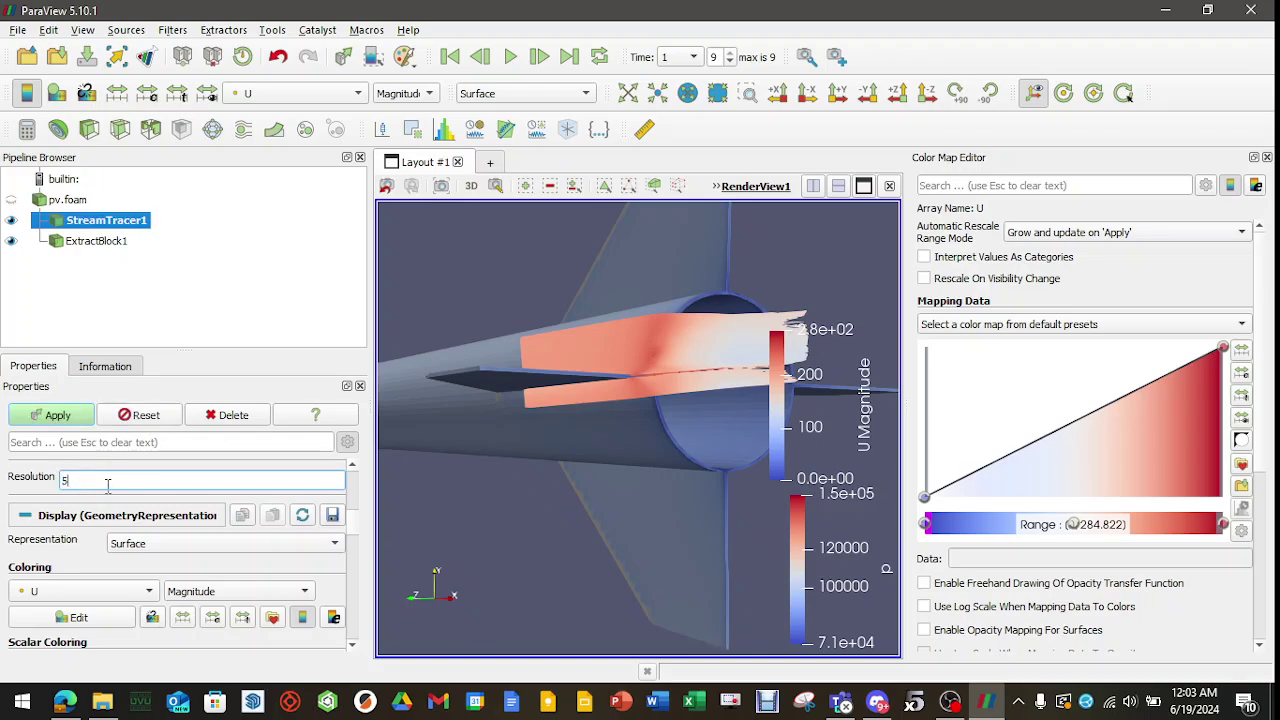
click(57, 414)
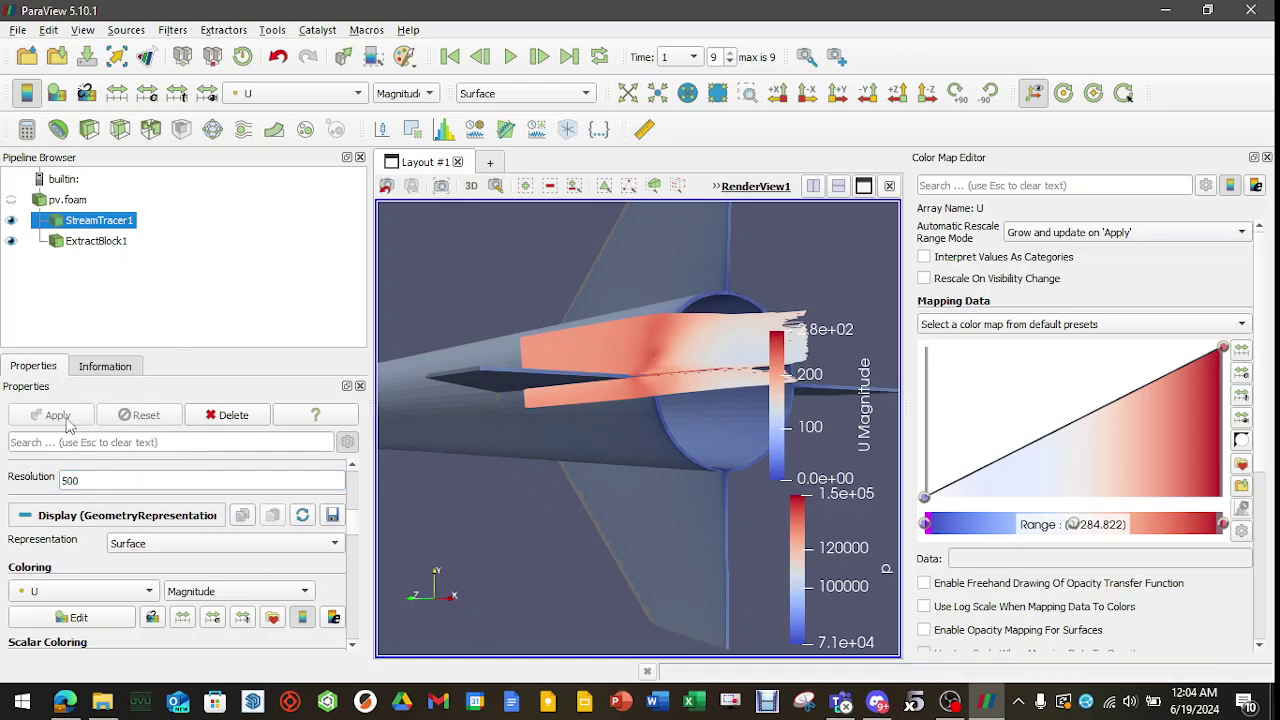
Set the seed line's resolution to 100, apply it, and view the resulting streamlines from another angle
double_click(90, 481)
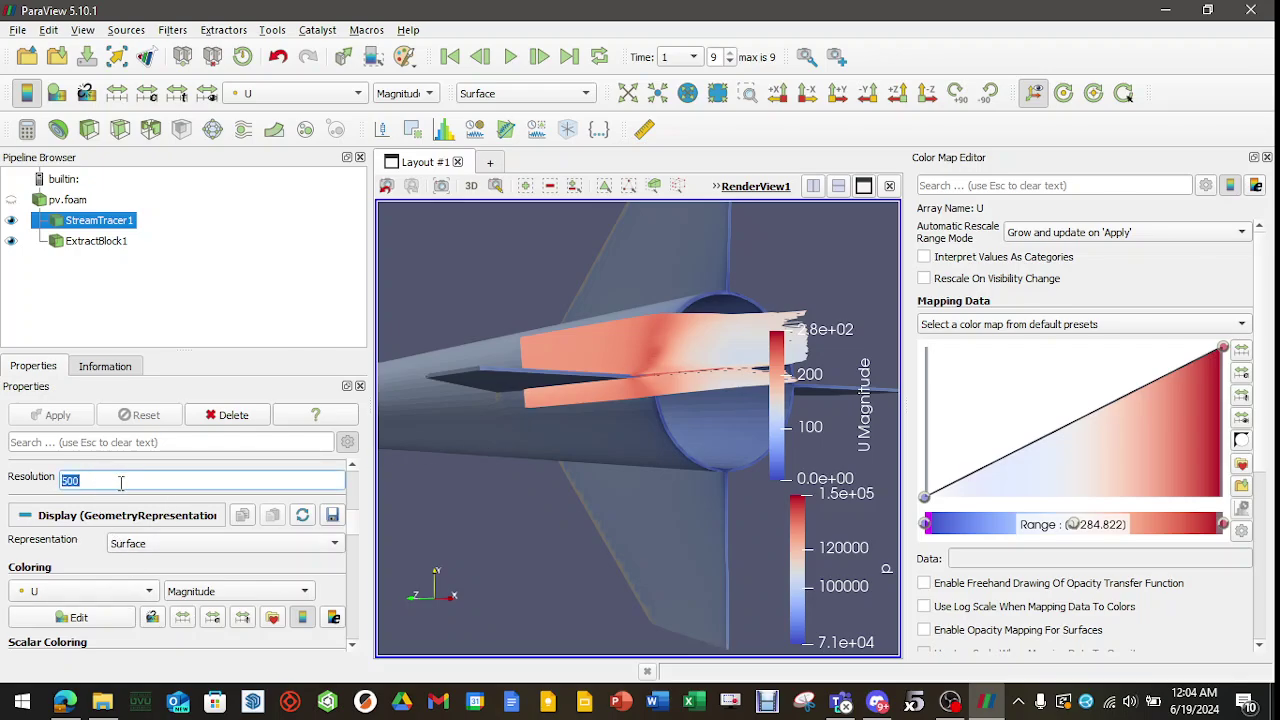
text(100)
click(57, 414)
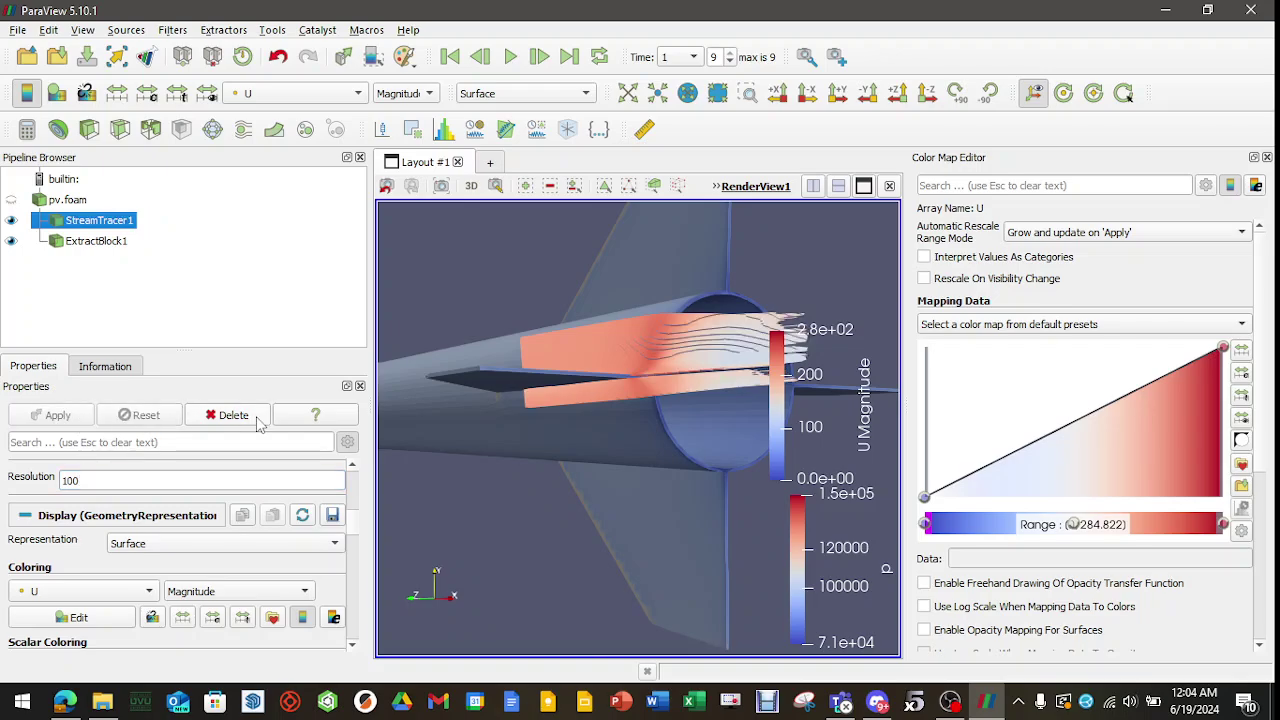
drag(752, 368, 691, 431)
scroll(735, 307, down, 5)
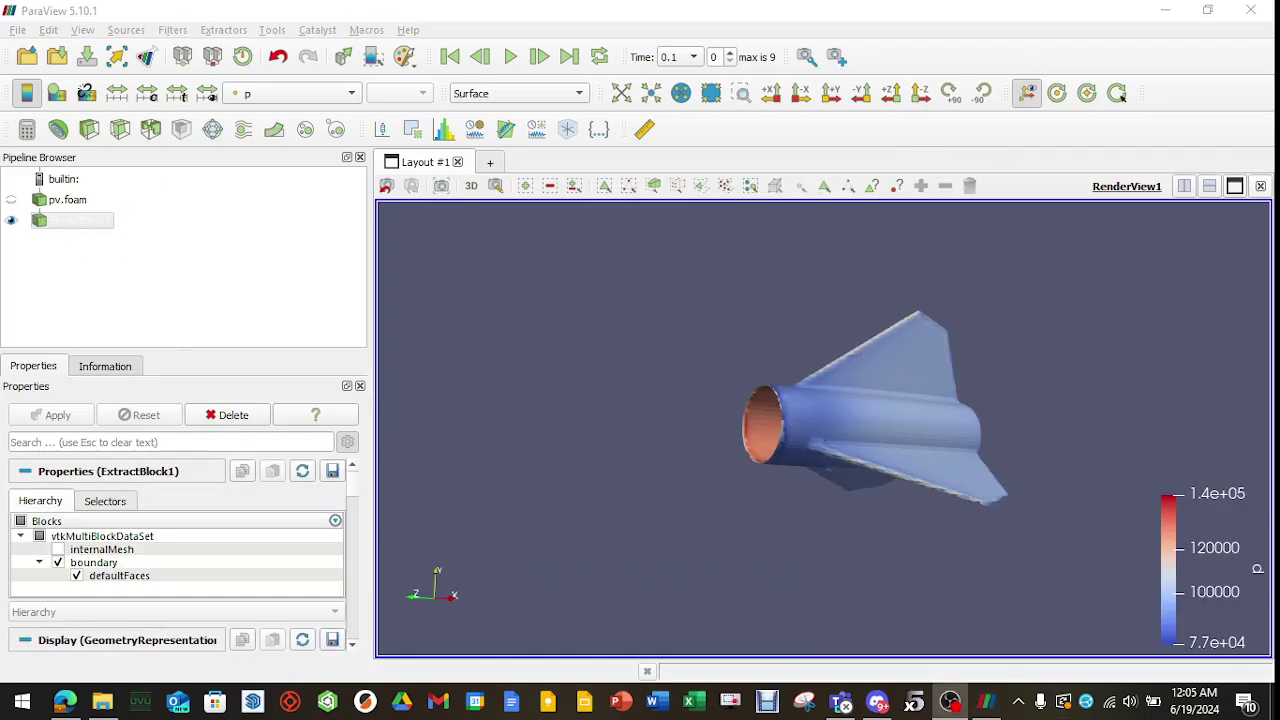
Go to the last time step and color the extracted rocket surface by the point field U, magnitude
drag(797, 488, 1028, 491)
drag(587, 469, 714, 363)
drag(911, 445, 850, 400)
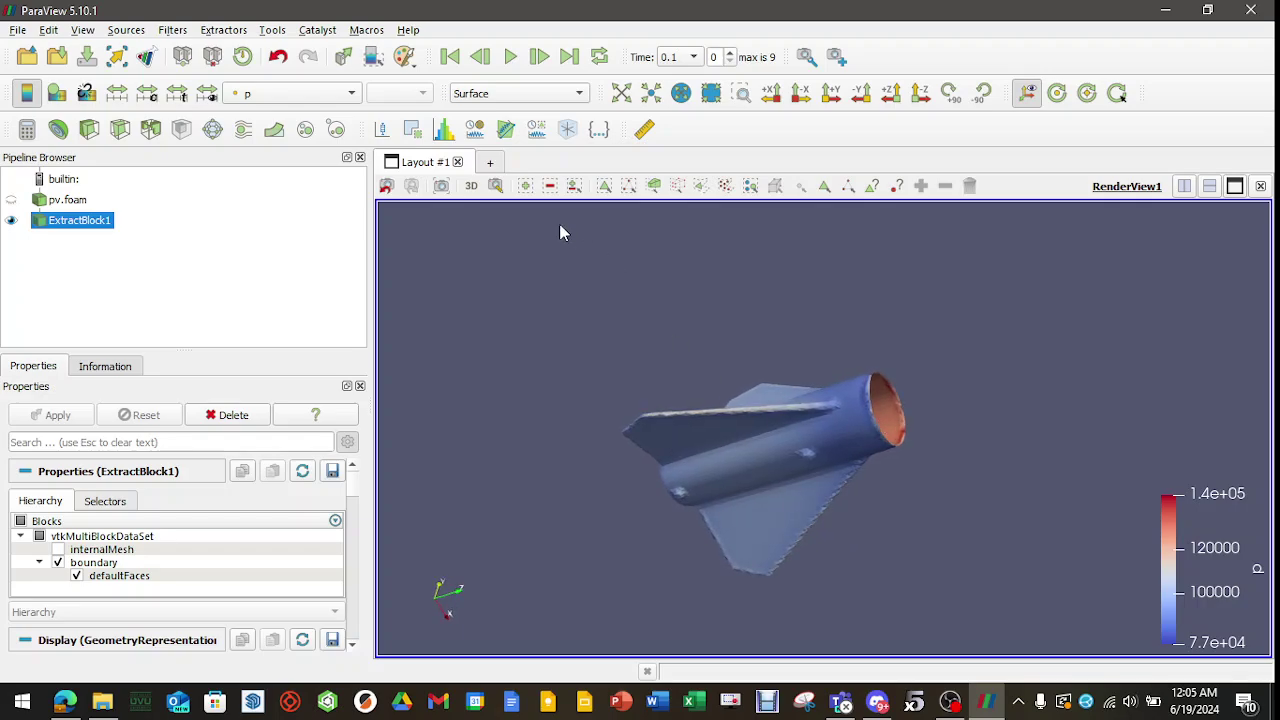
click(350, 94)
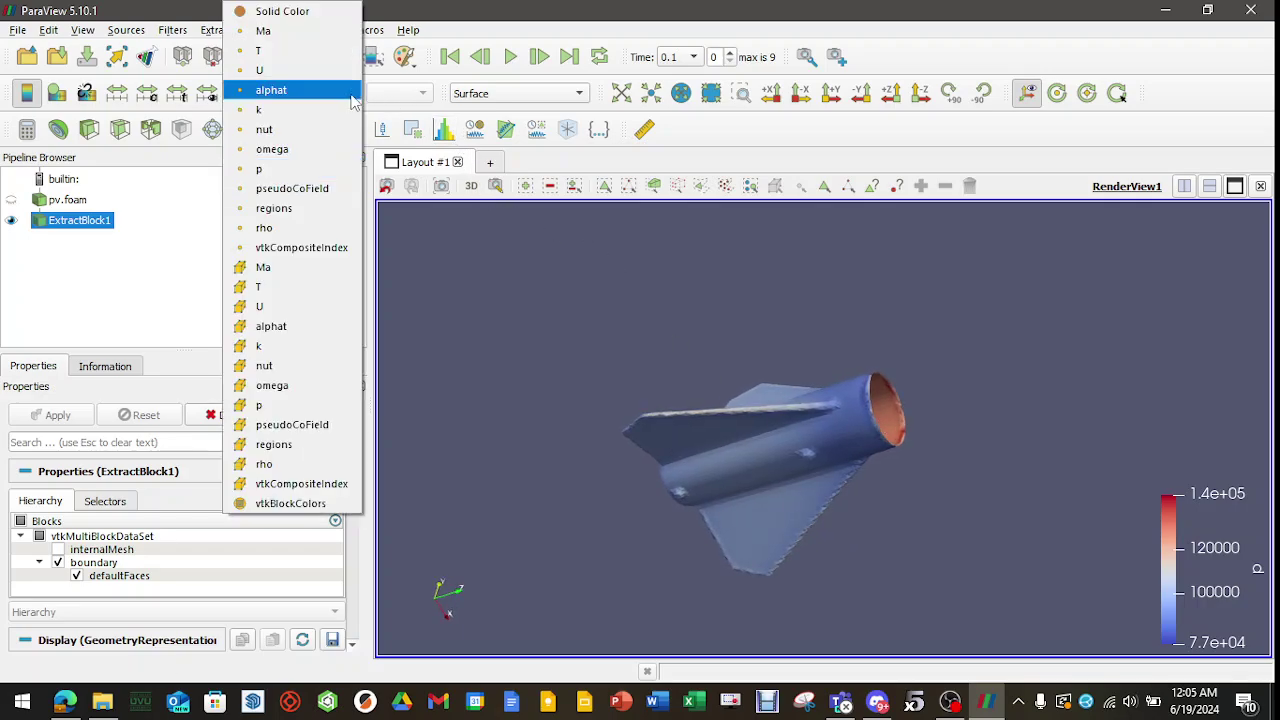
click(595, 371)
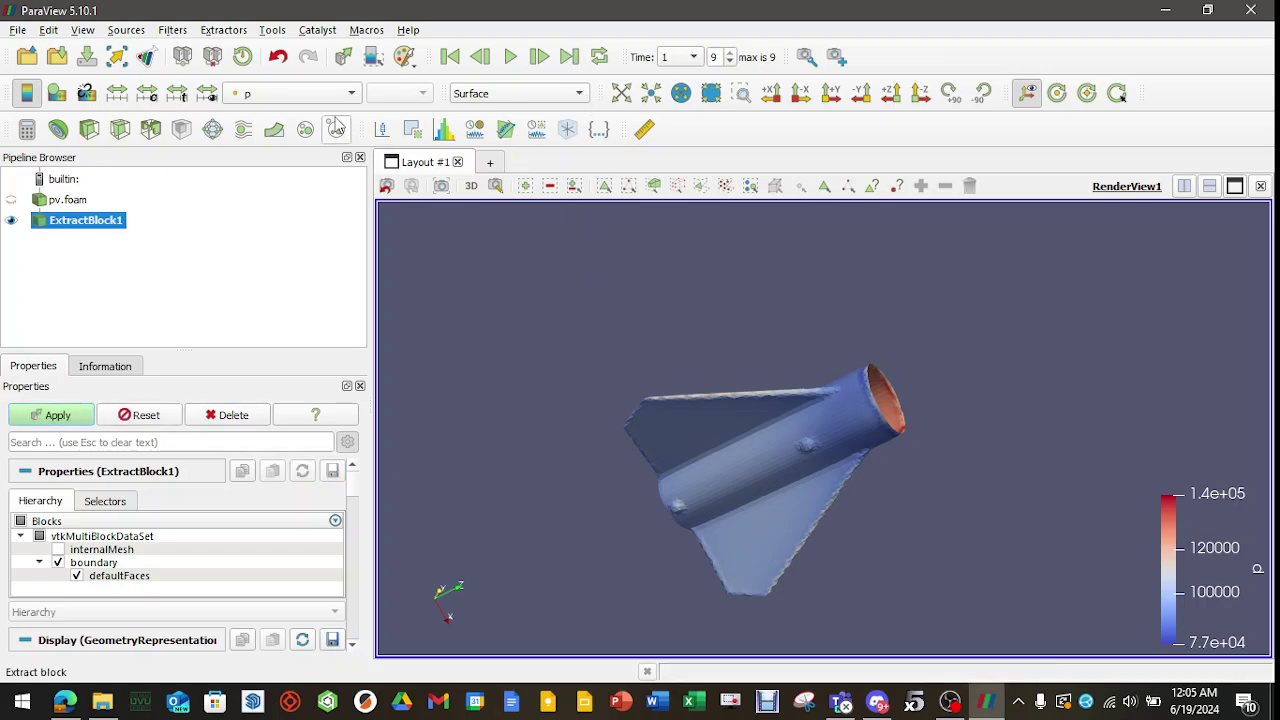
click(348, 94)
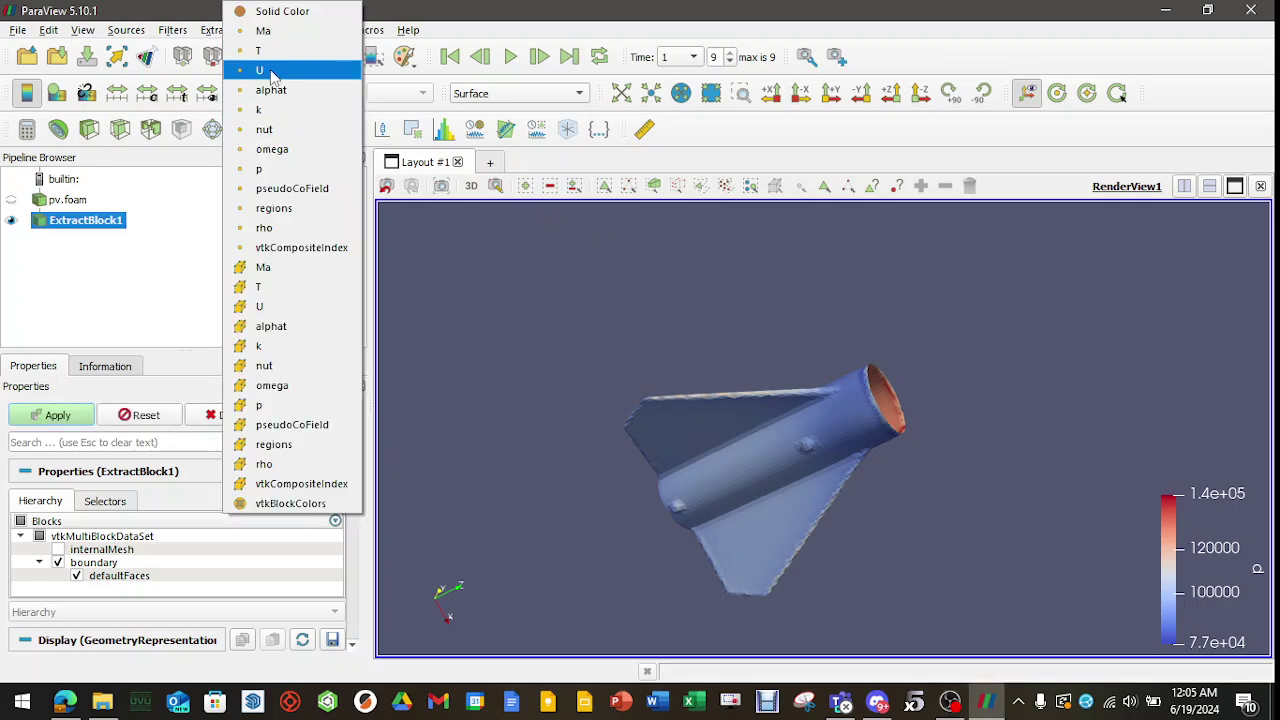
click(268, 69)
drag(731, 465, 755, 415)
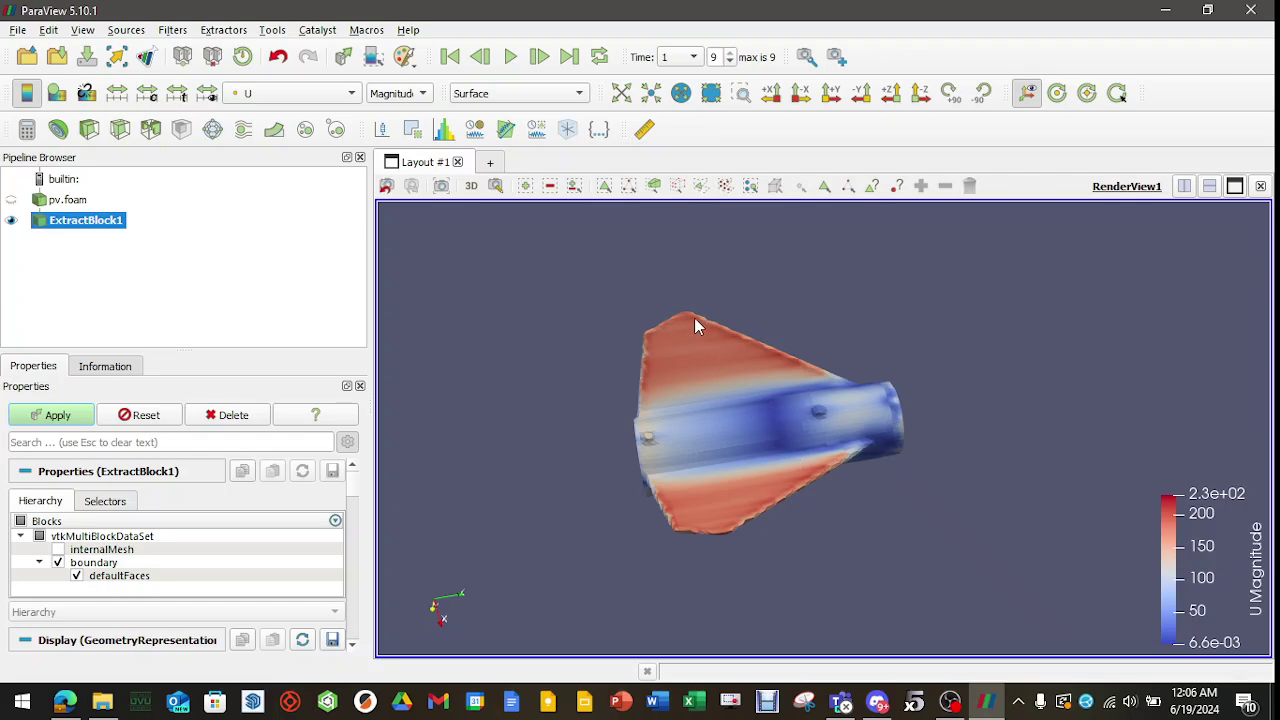
Change the representation of the extracted rocket surface to Surface LIC and bring its flow pattern closer into view
click(523, 93)
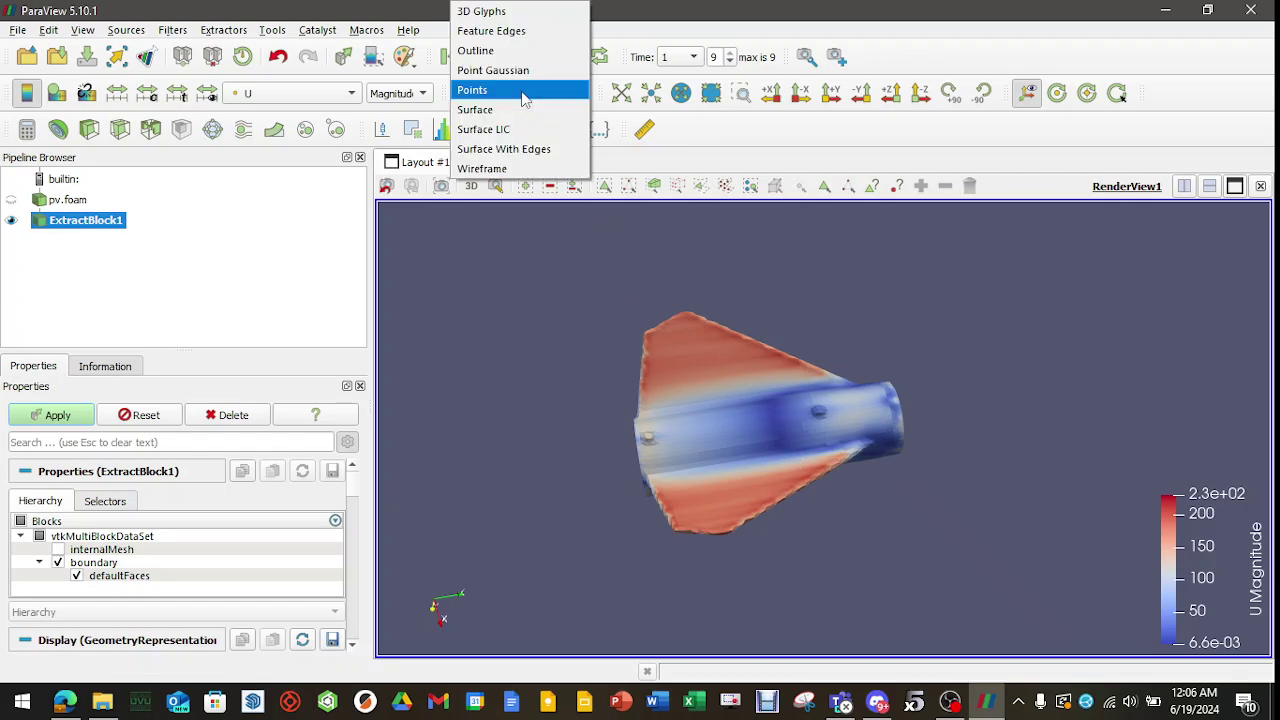
click(484, 129)
scroll(768, 446, up, 4)
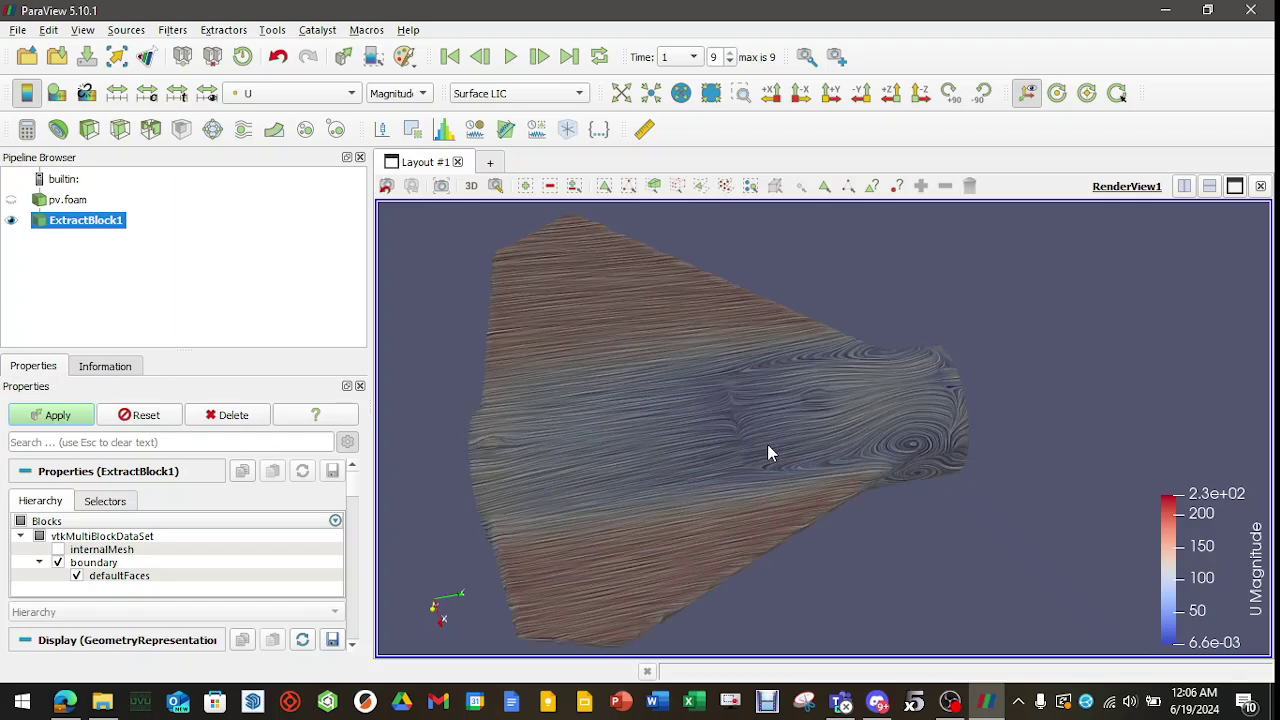
scroll(767, 448, down, 1)
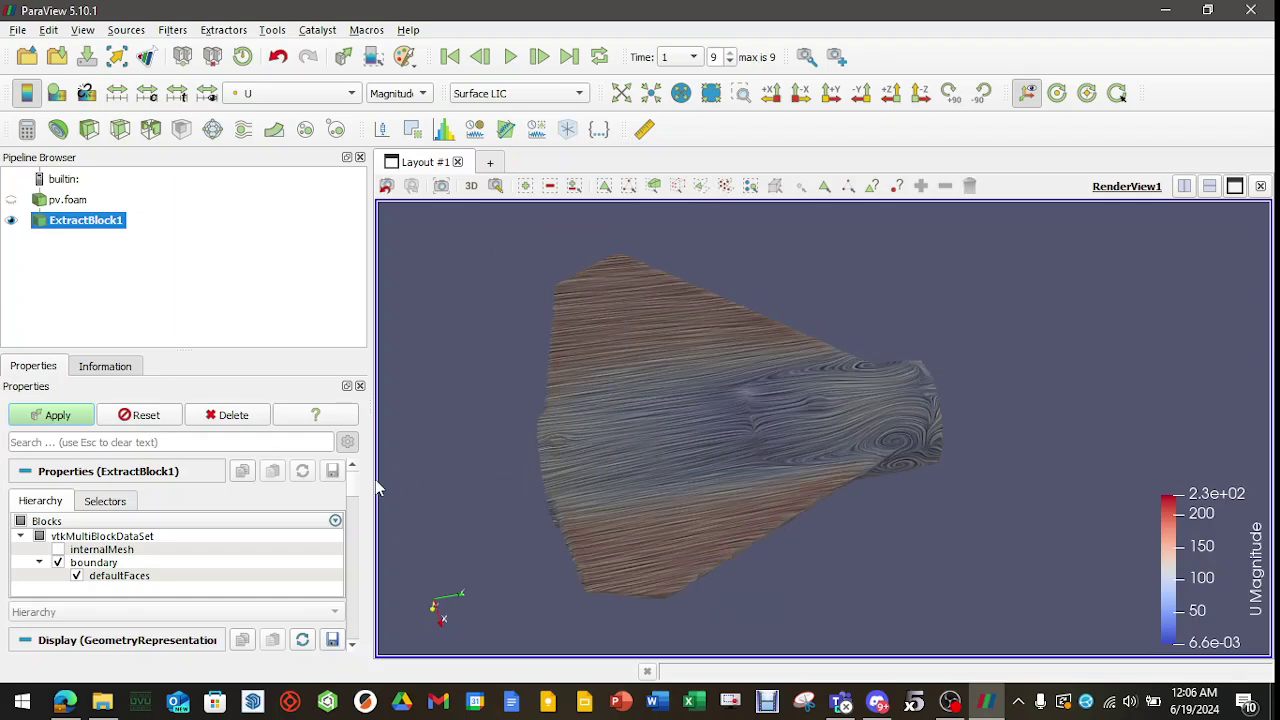
Set the color mode of the Surface LIC rendering to Multiply
scroll(359, 490, down, 10)
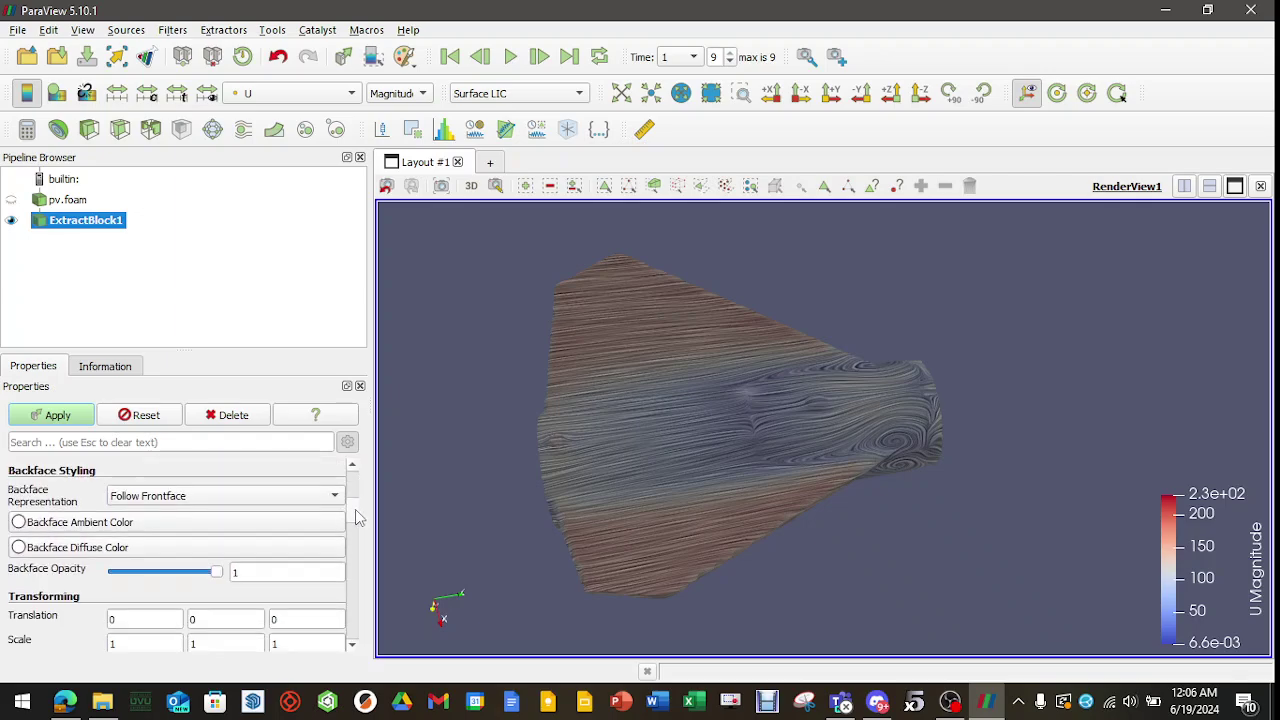
scroll(359, 527, down, 8)
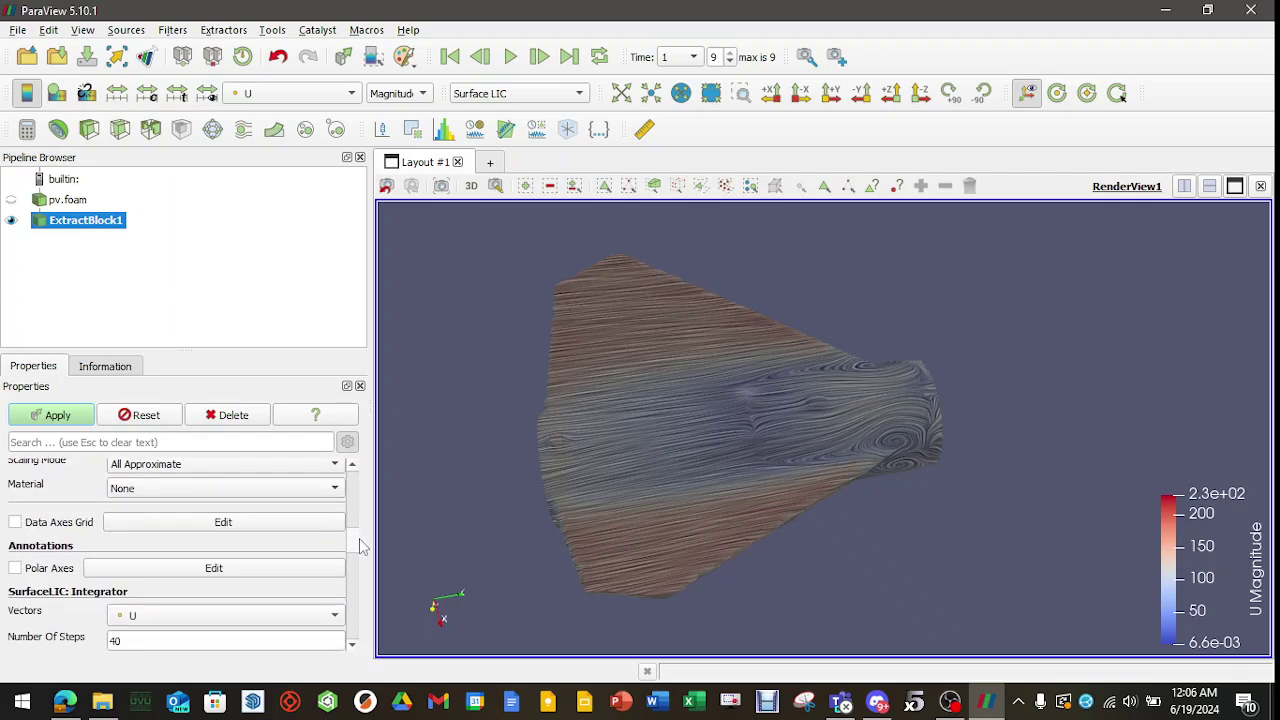
scroll(361, 555, down, 3)
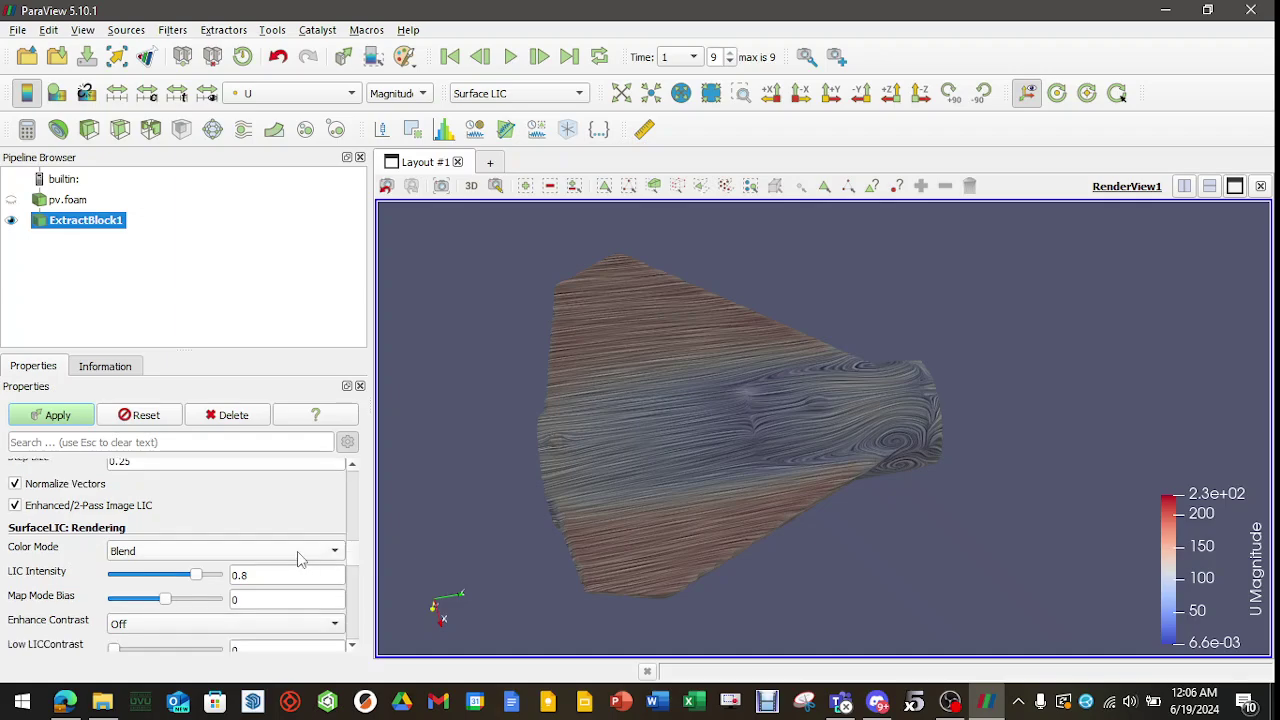
click(297, 551)
click(237, 576)
Set the contrast enhancement of the Surface LIC rendering to Color Only
scroll(264, 570, down, 2)
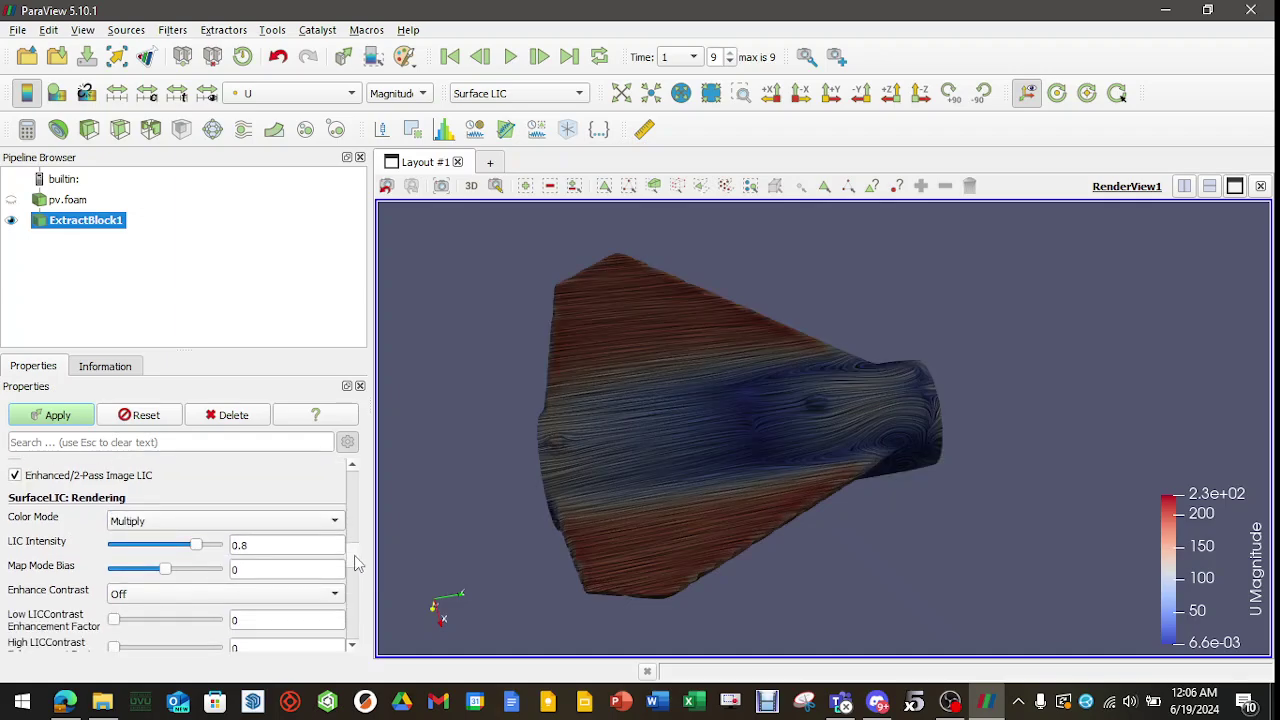
click(221, 565)
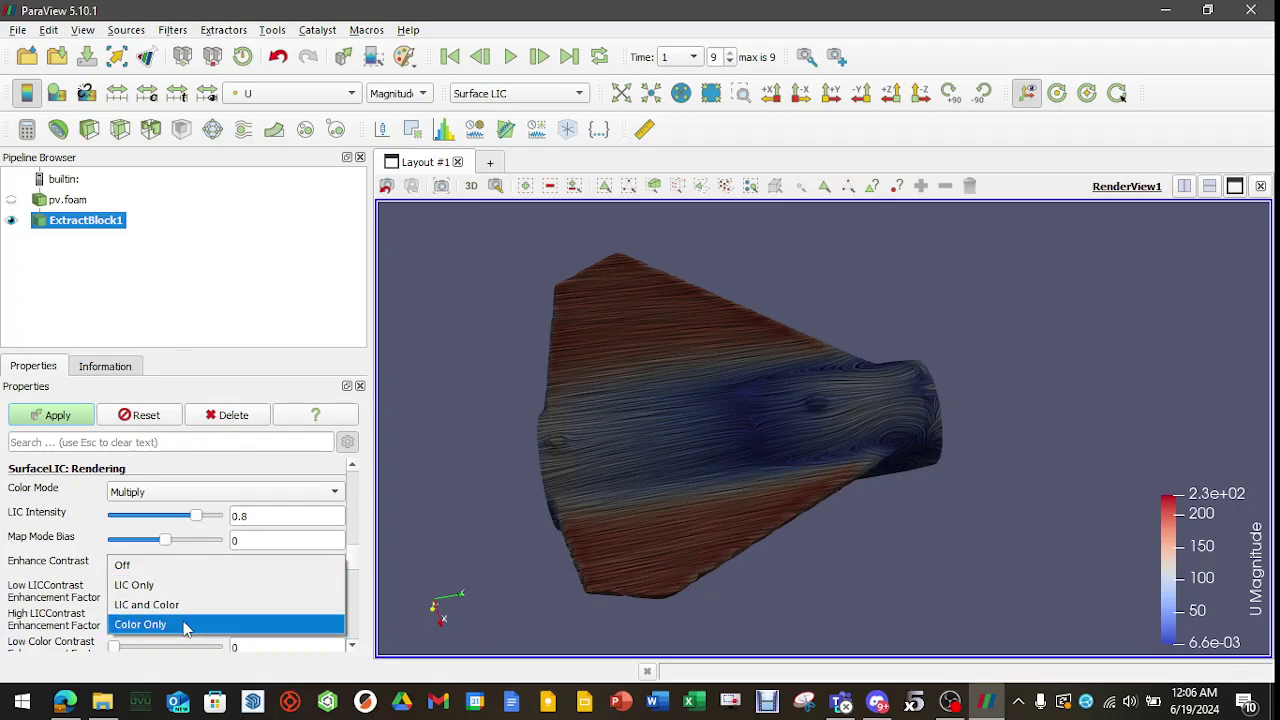
click(186, 623)
Examine the Surface LIC flow pattern on the rocket body, its open end and the fins up close and from several angles
drag(767, 536, 700, 382)
drag(868, 399, 897, 411)
scroll(897, 411, up, 3)
scroll(897, 411, up, 2)
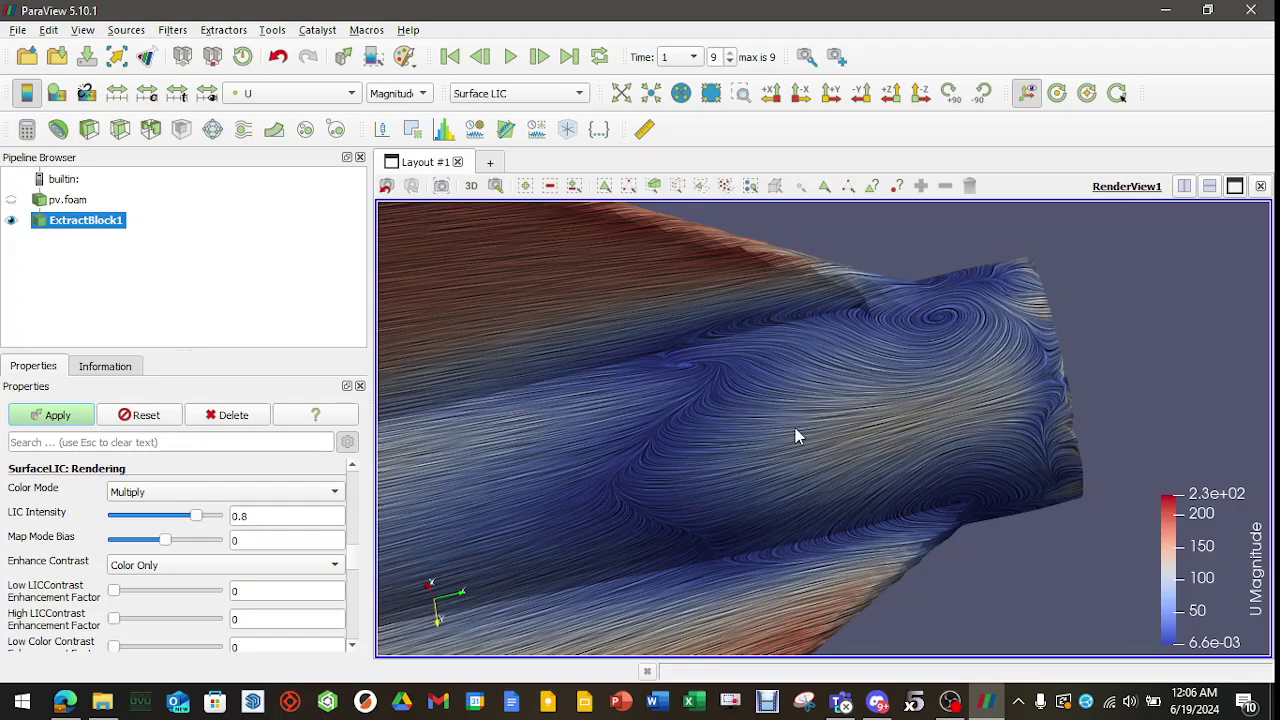
scroll(797, 436, down, 5)
drag(604, 456, 1040, 323)
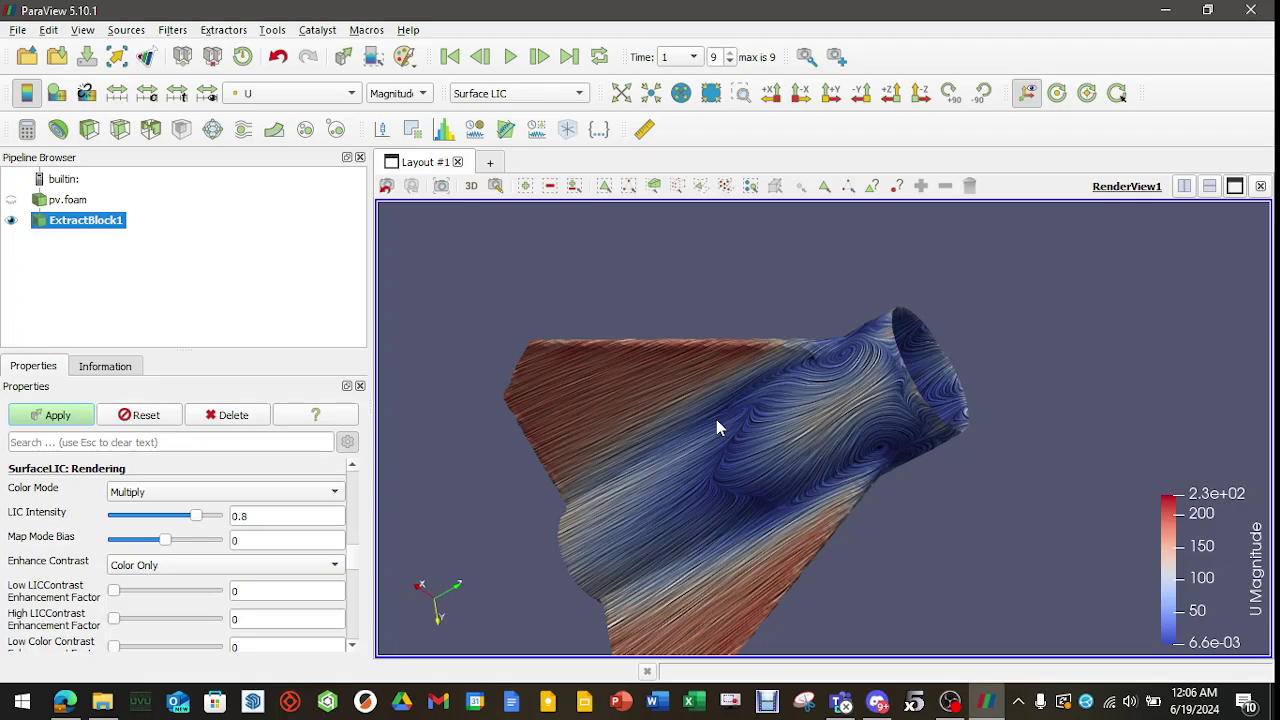
drag(771, 411, 899, 300)
drag(893, 268, 757, 405)
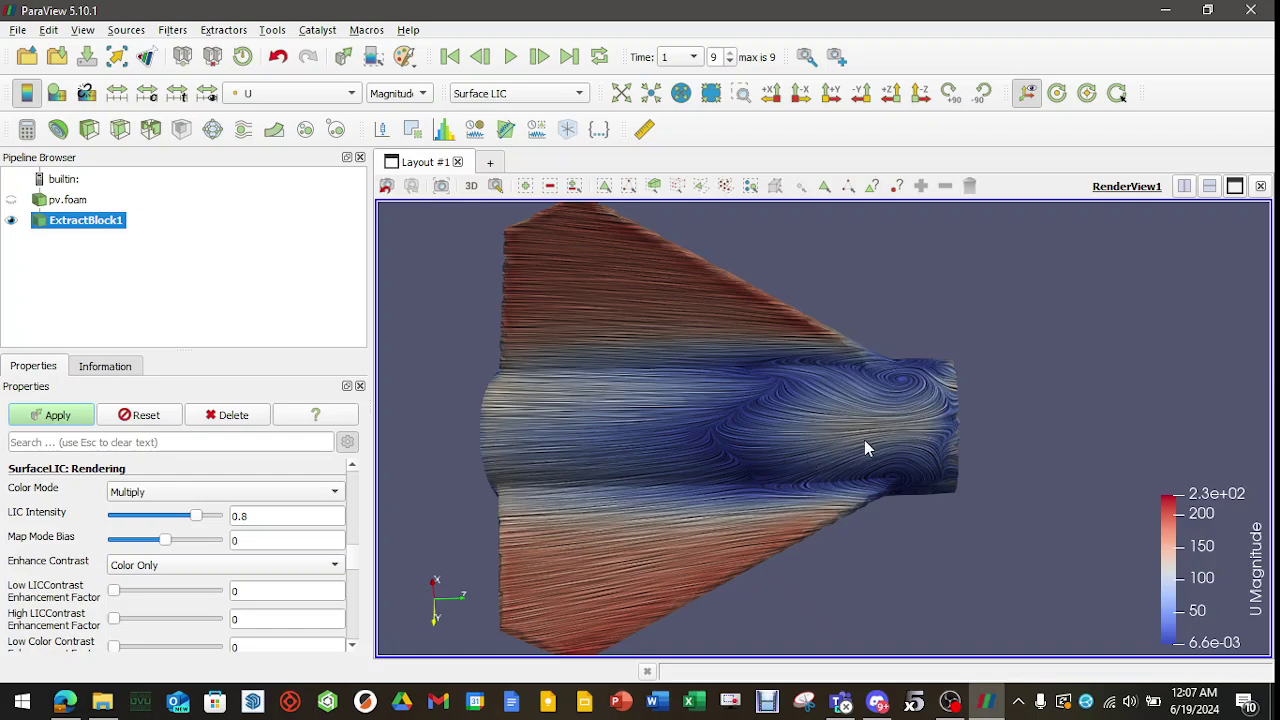
drag(869, 443, 698, 538)
right_drag(698, 538, 602, 461)
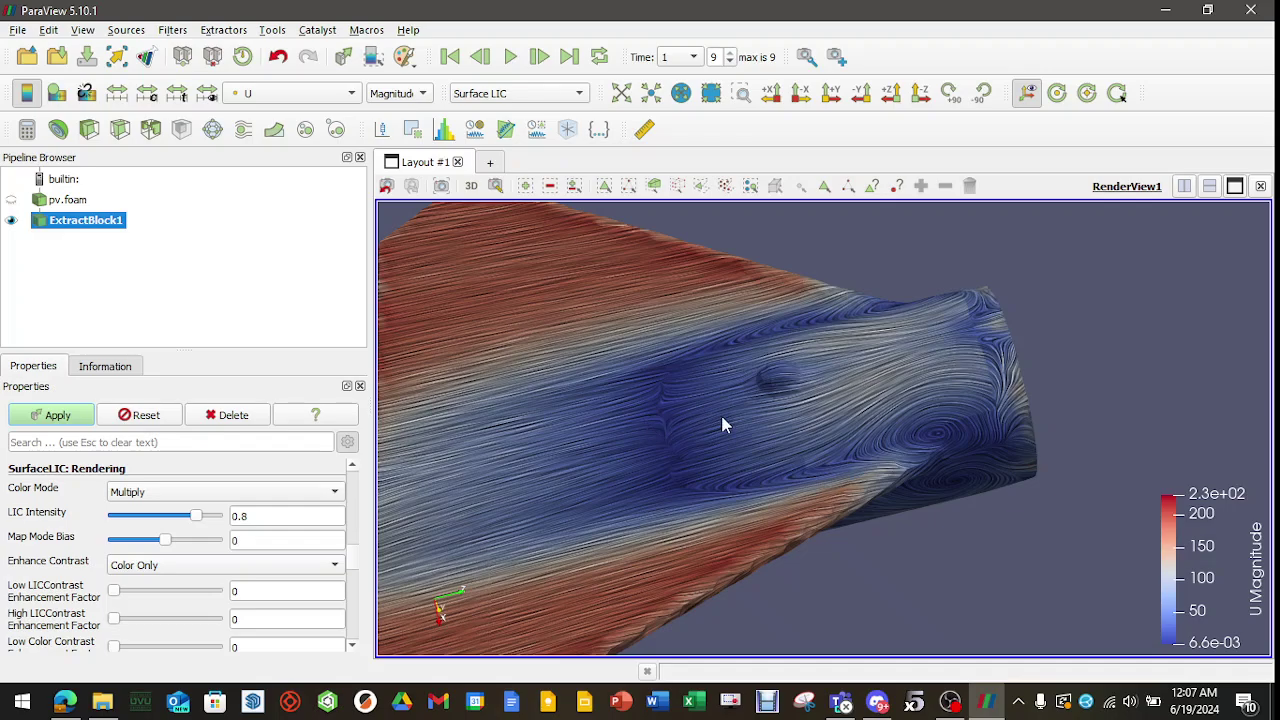
scroll(720, 425, down, 1)
drag(718, 428, 646, 484)
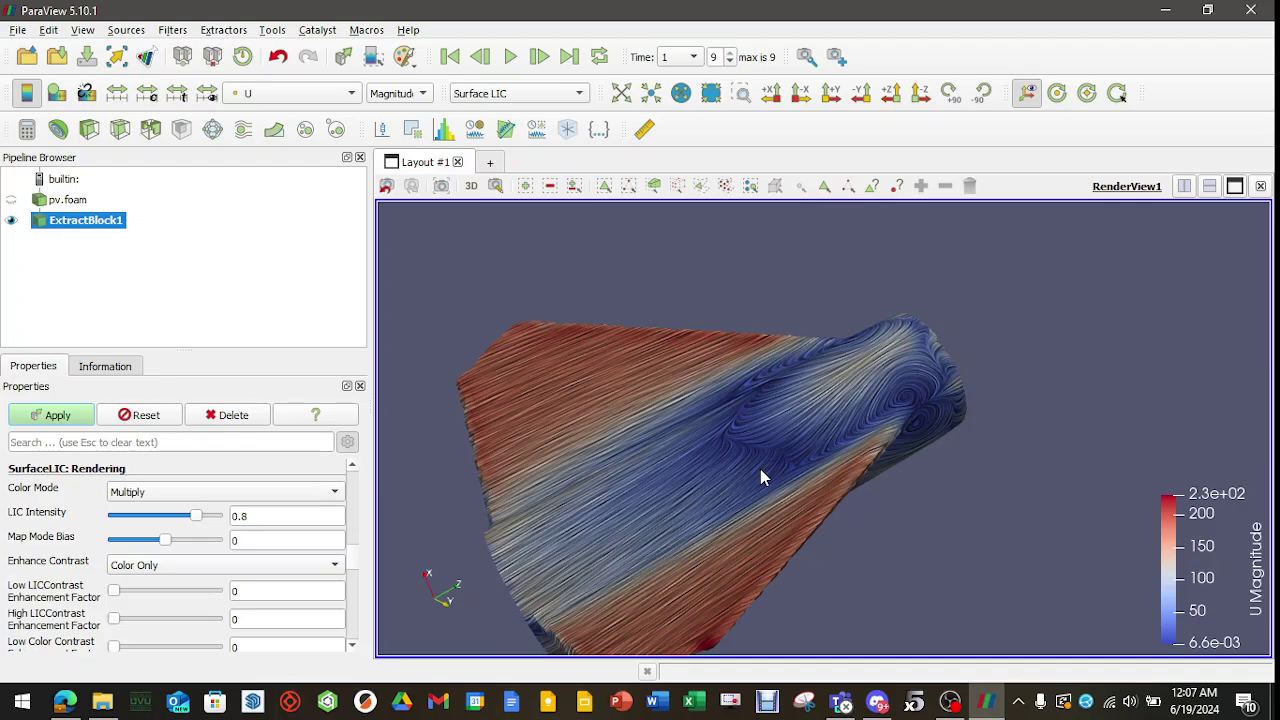
drag(715, 516, 690, 428)
drag(842, 421, 952, 430)
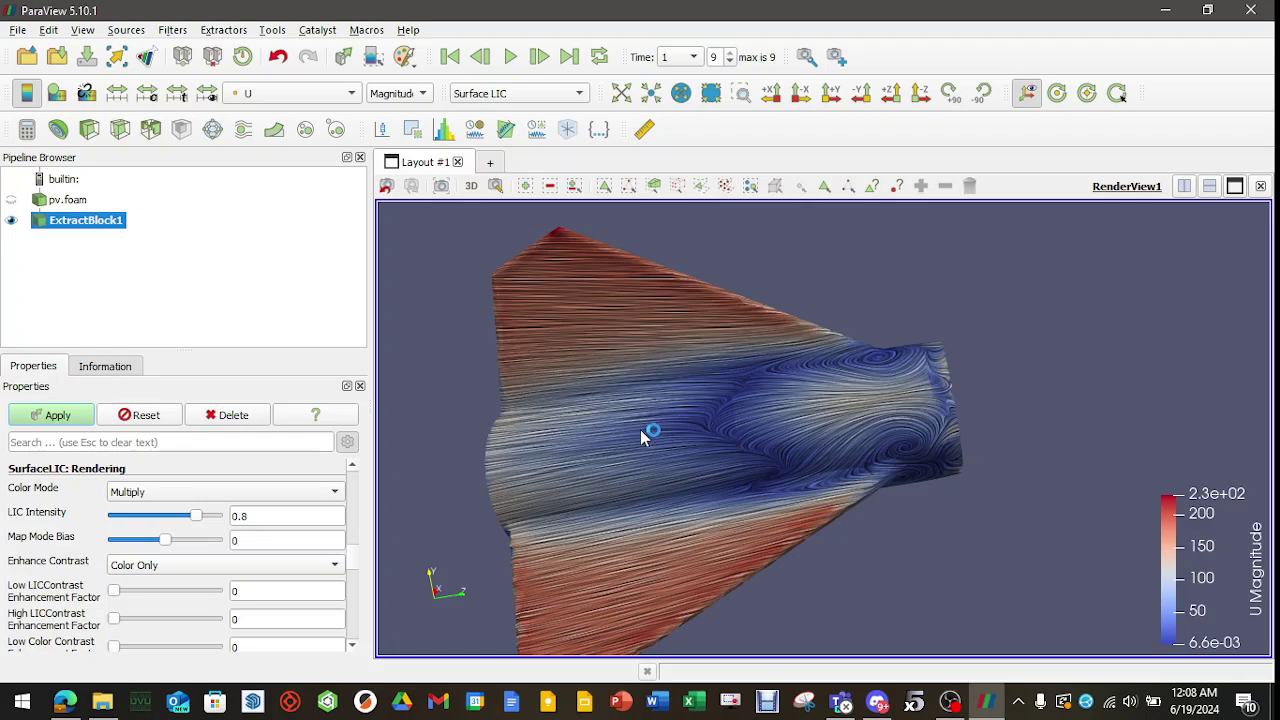
drag(670, 478, 741, 462)
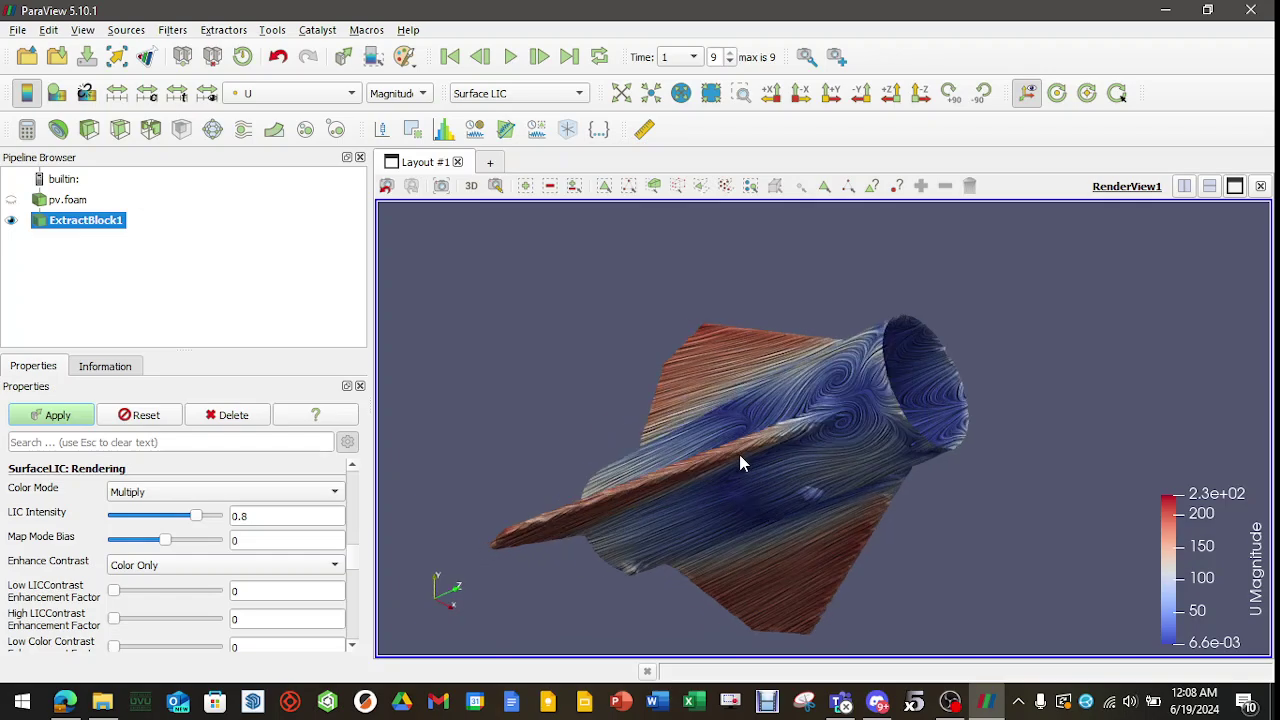